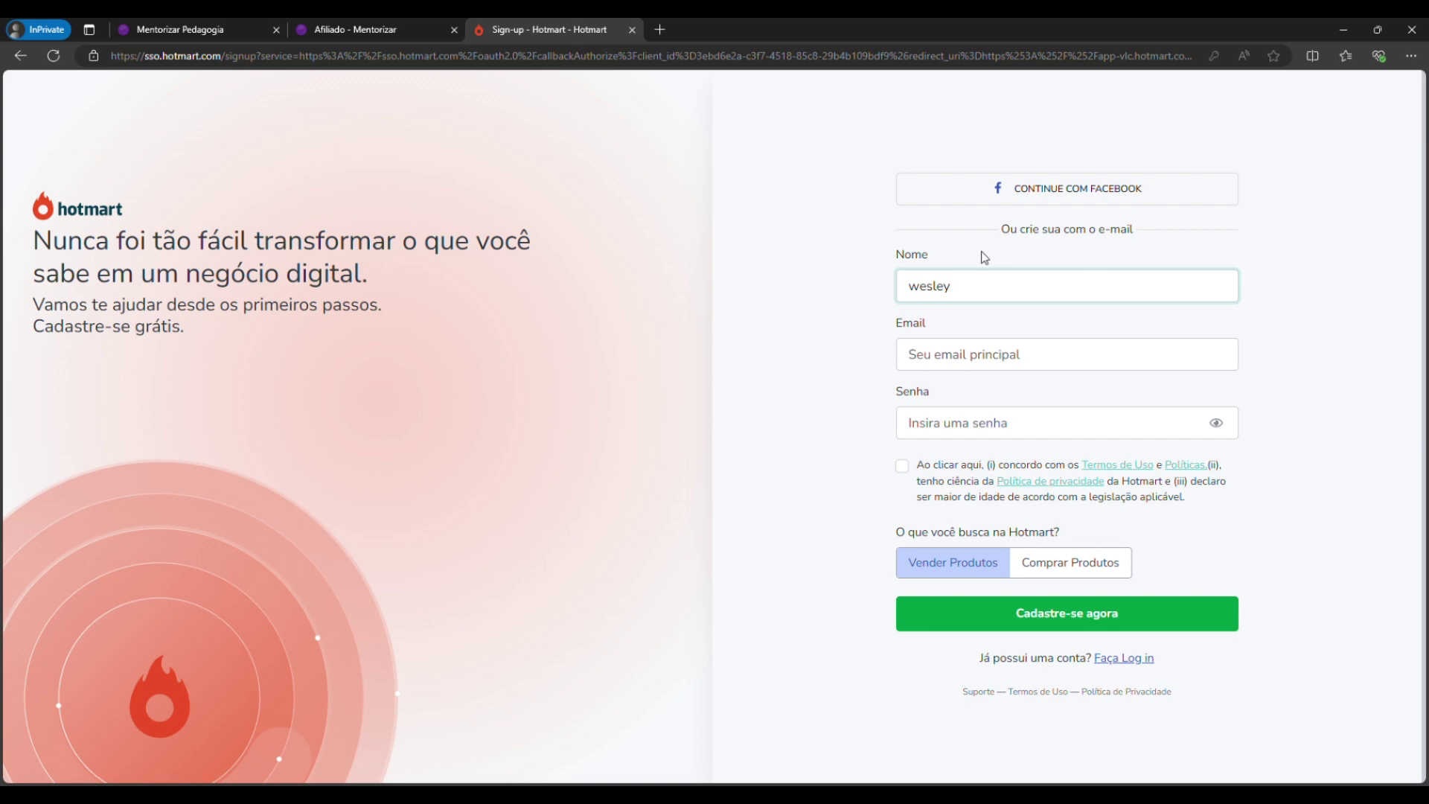
# Fill in the user's name, e-mail and a password, accept the terms, and create the account.
pyautogui.write('domentorizar')
pyautogui.press('Tab')
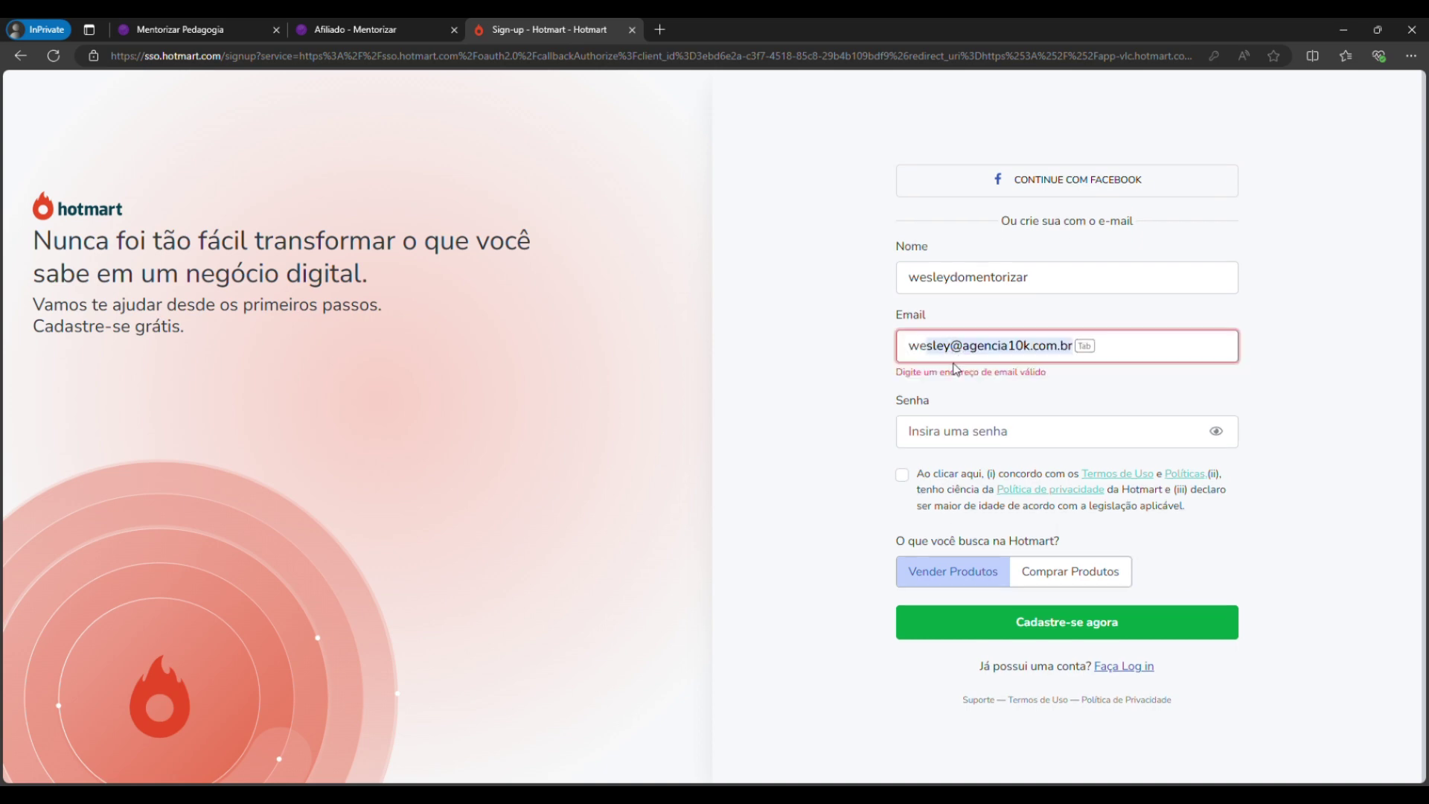
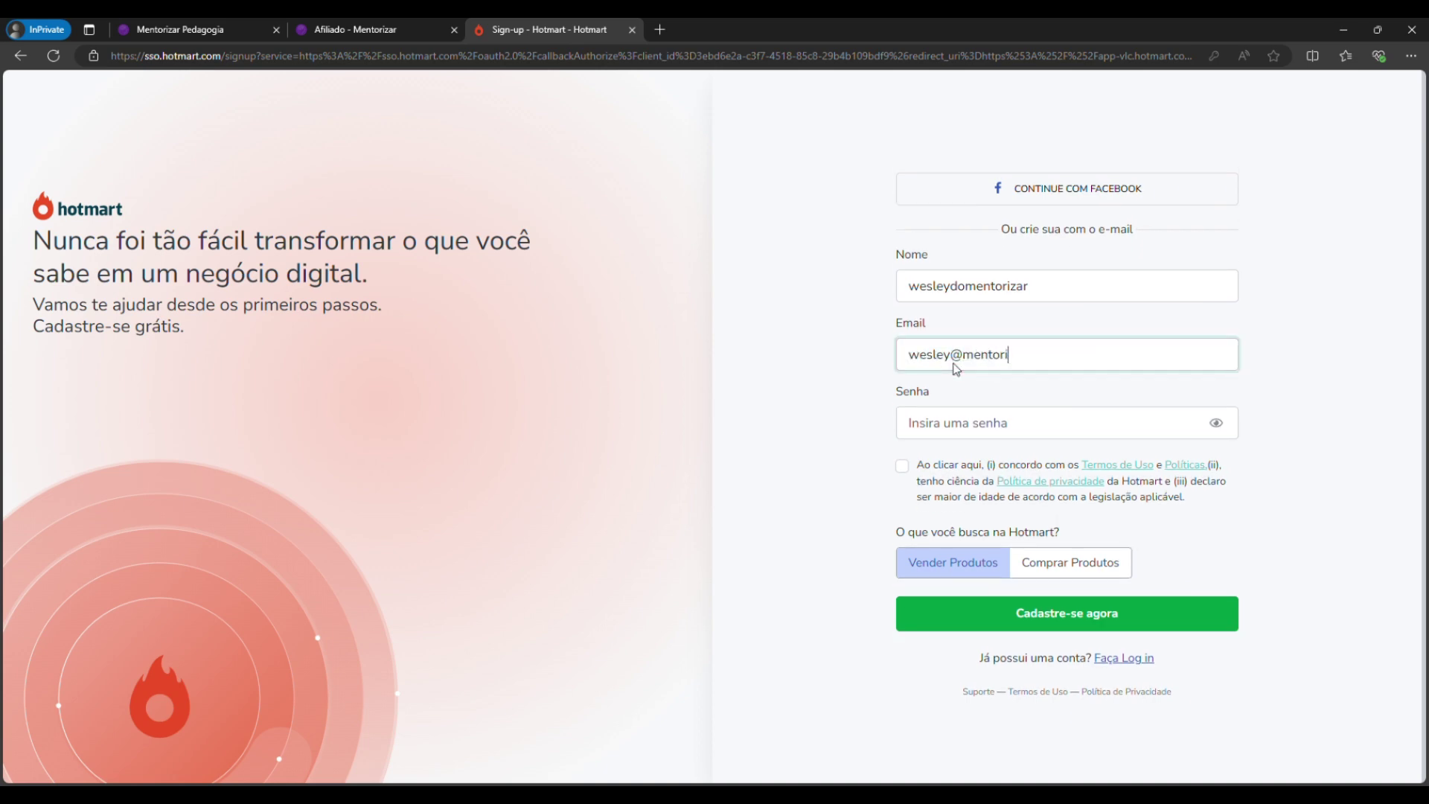
pyautogui.click(956, 423)
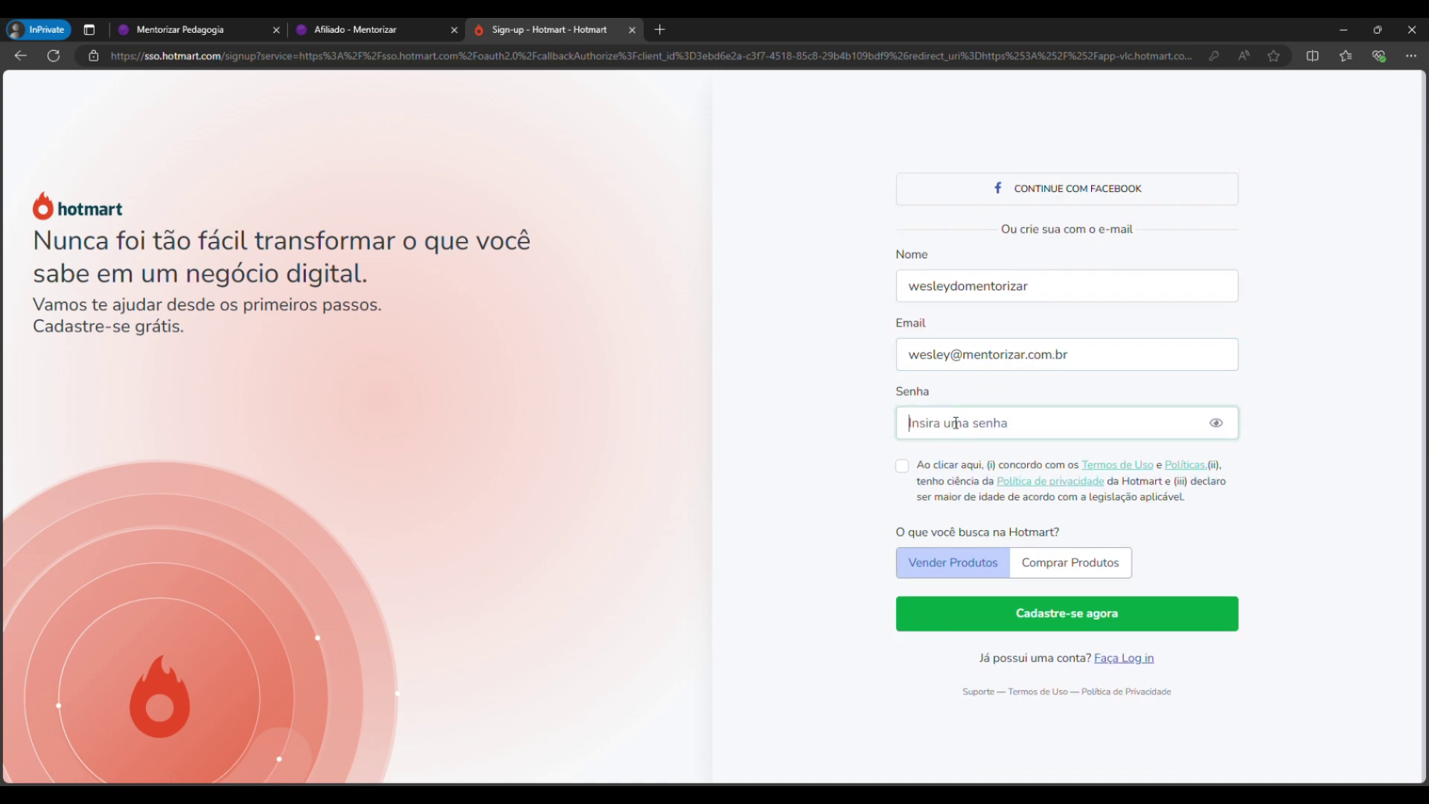
pyautogui.write('*****')
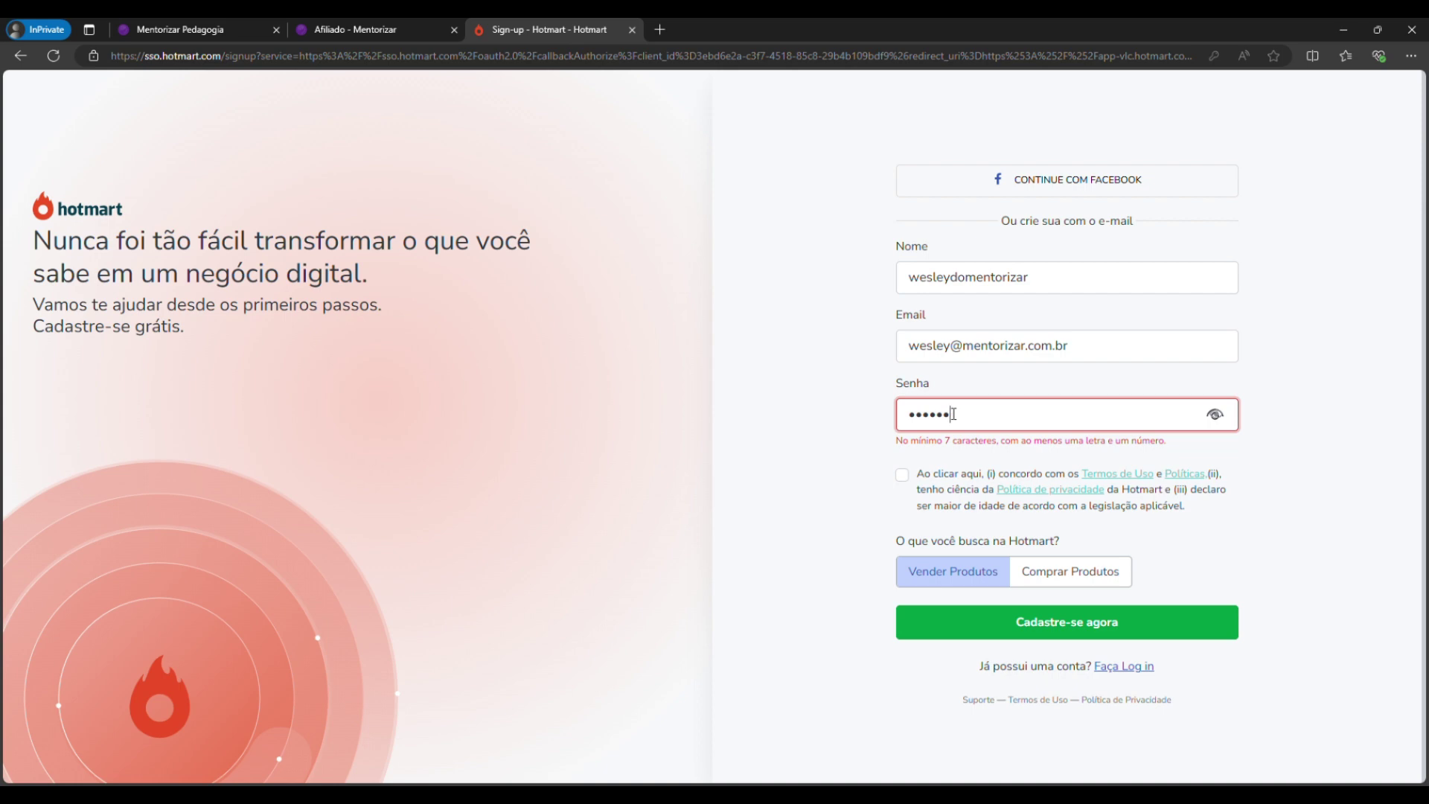
pyautogui.write('*******')
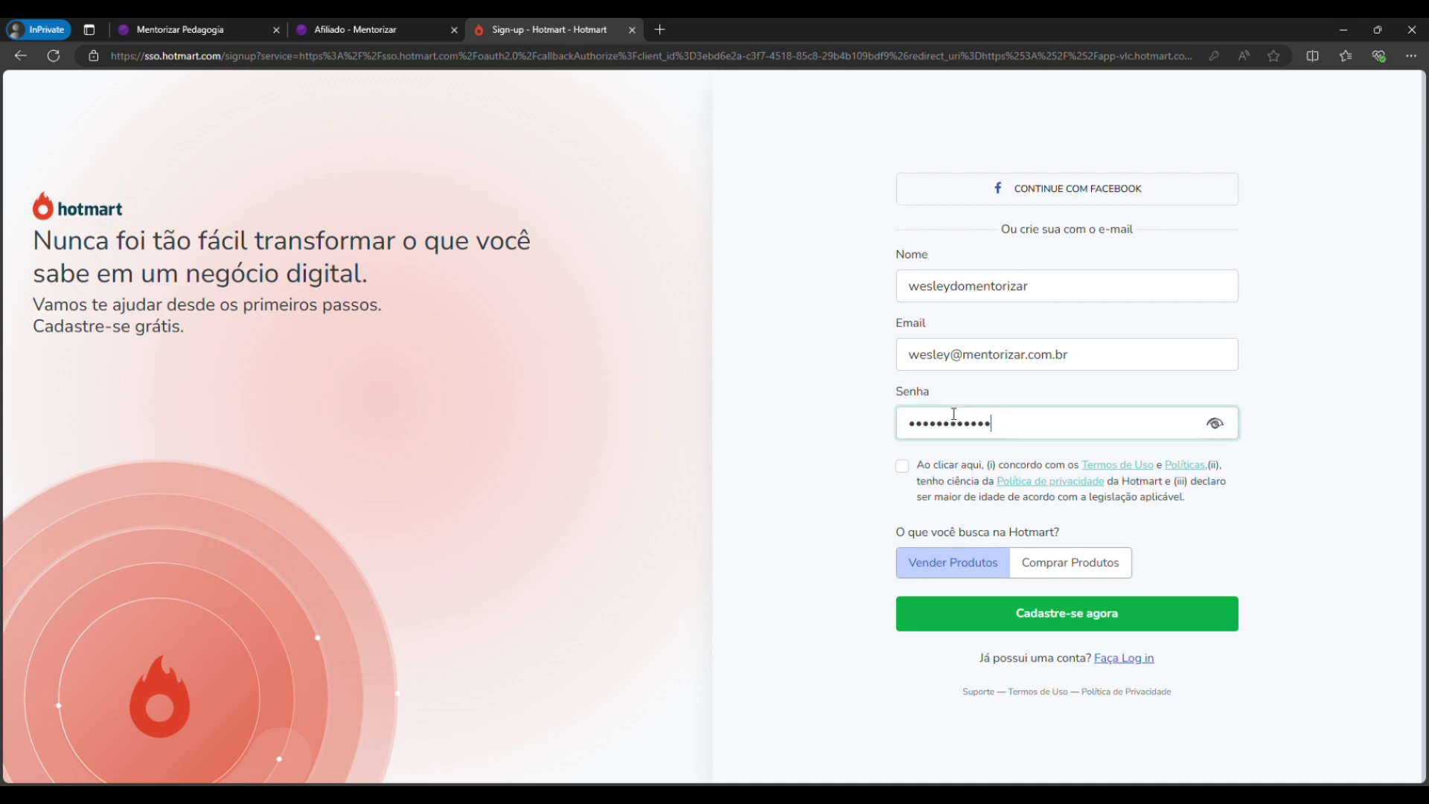
pyautogui.click(902, 466)
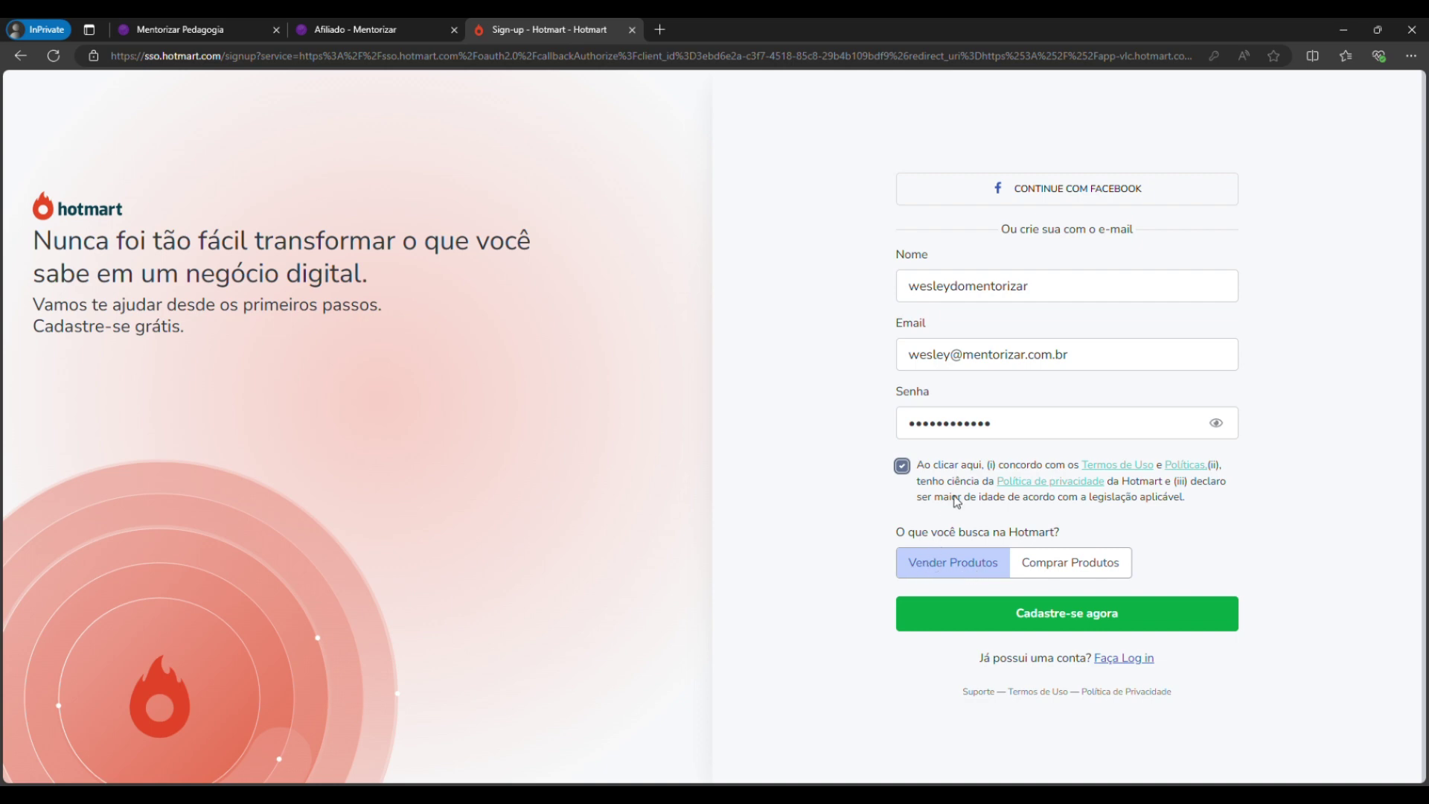
pyautogui.click(998, 624)
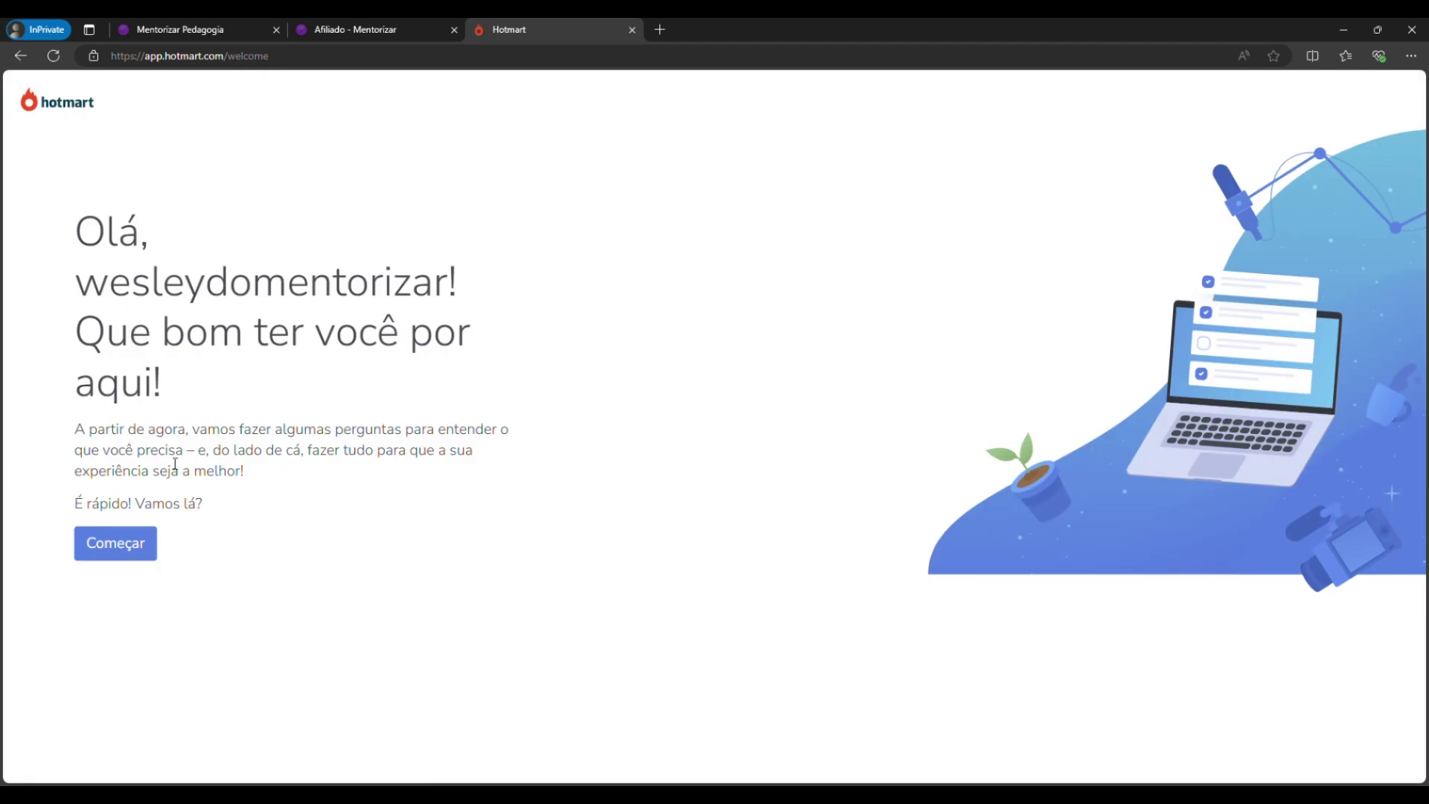
# Begin the survey and choose 'Quero vender produtos digitais de outras pessoas (afiliação)' as the main goal.
pyautogui.click(131, 548)
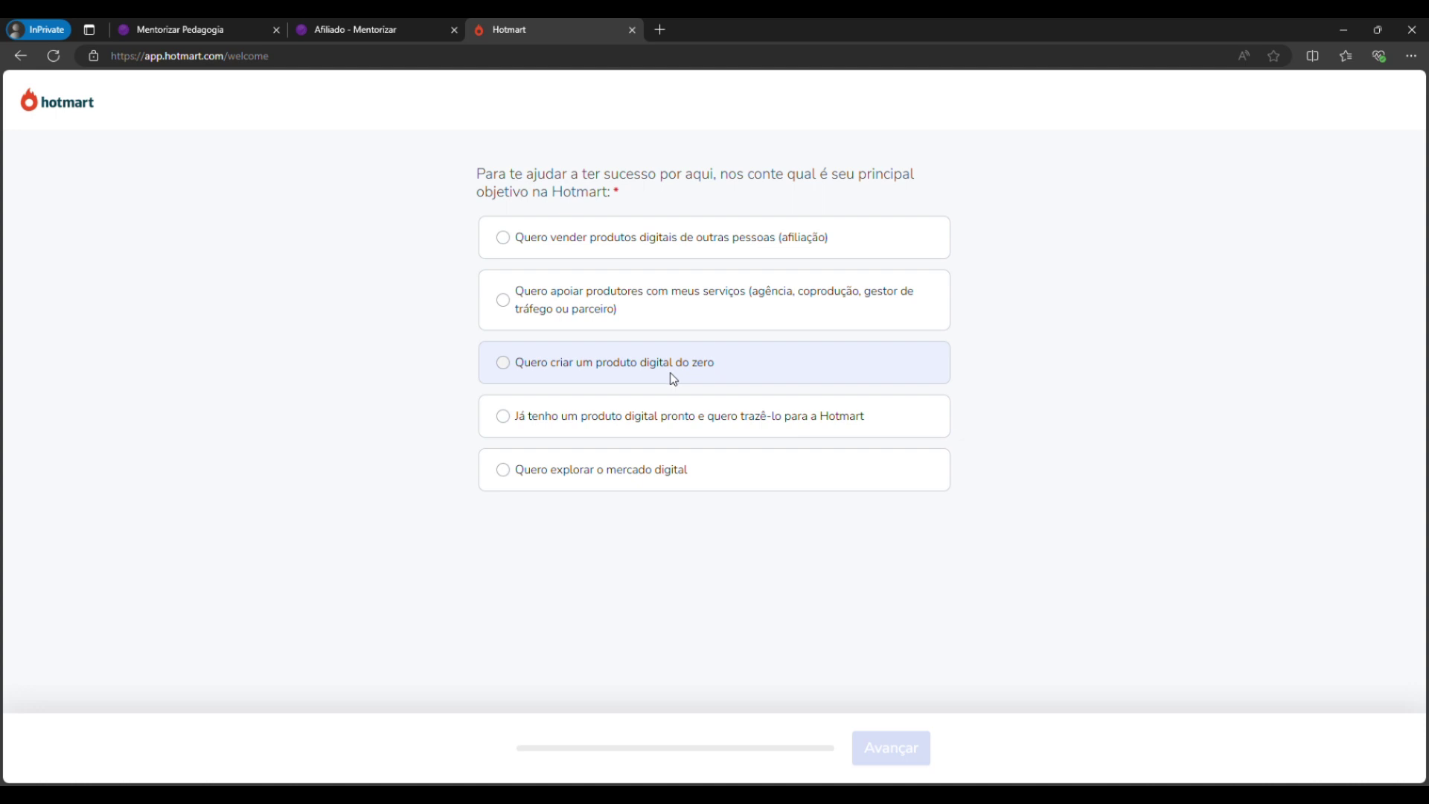
pyautogui.click(681, 250)
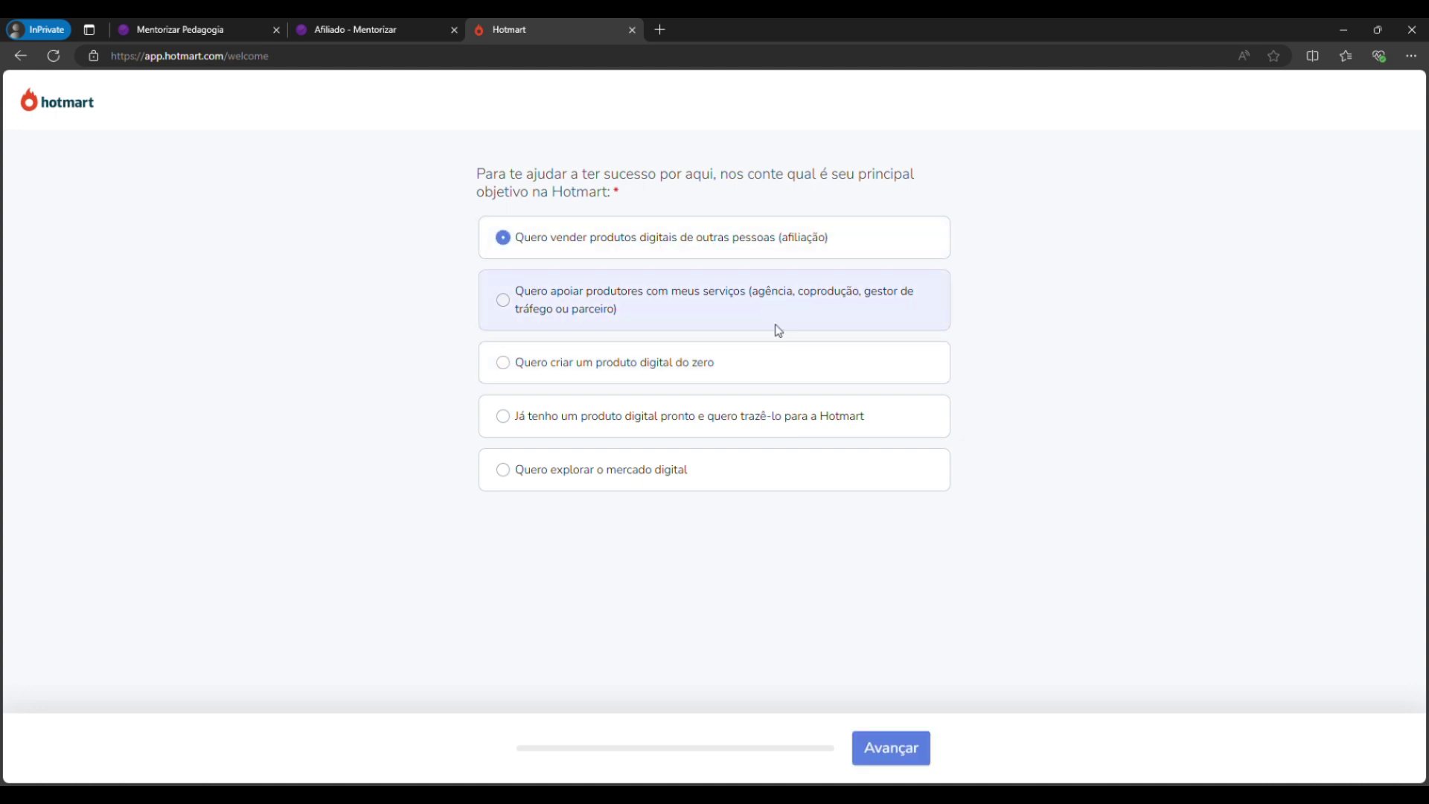
pyautogui.click(898, 758)
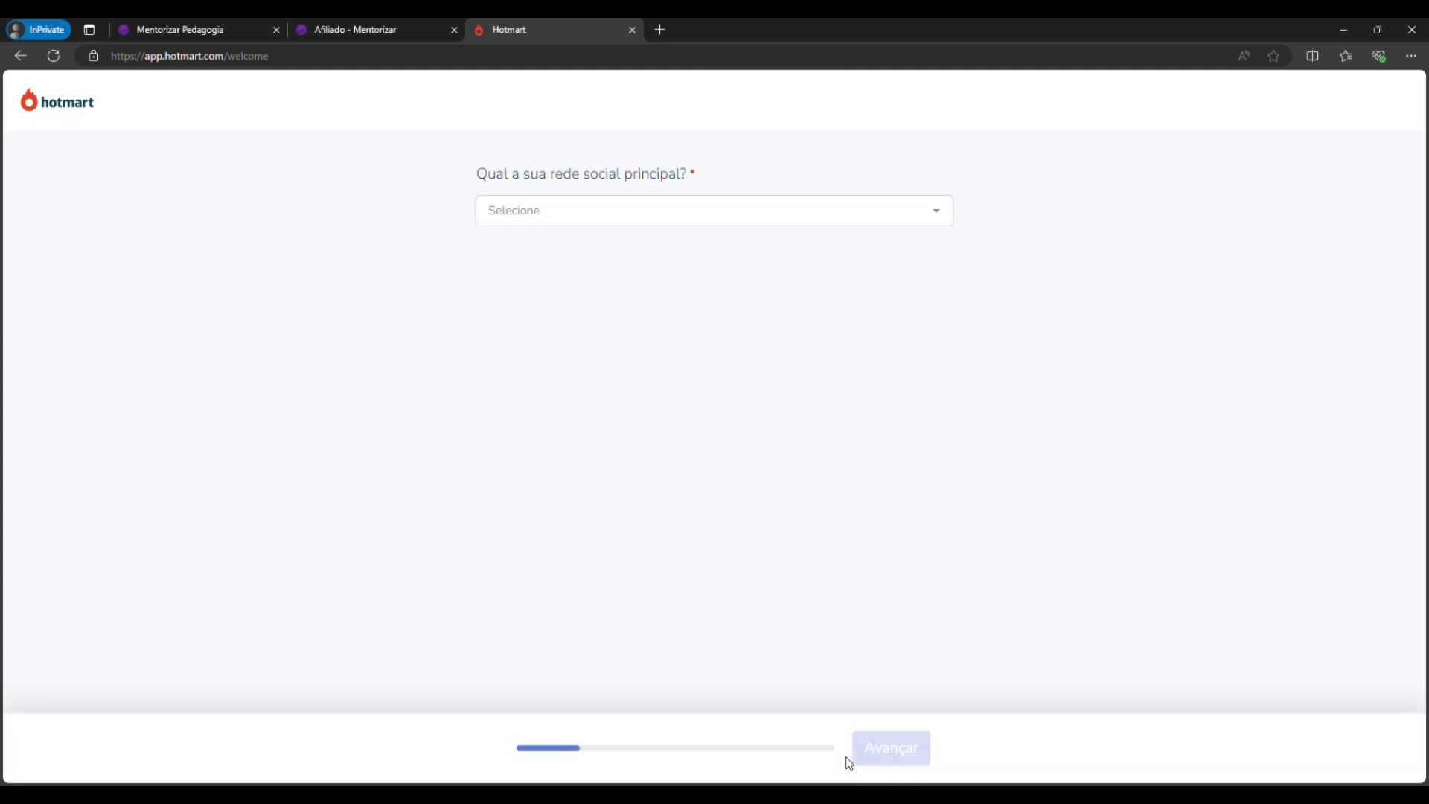
# Answer Instagram as main network, enter the username, and select 'de 50 mil a 100 mil' followers.
pyautogui.click(640, 217)
pyautogui.click(585, 259)
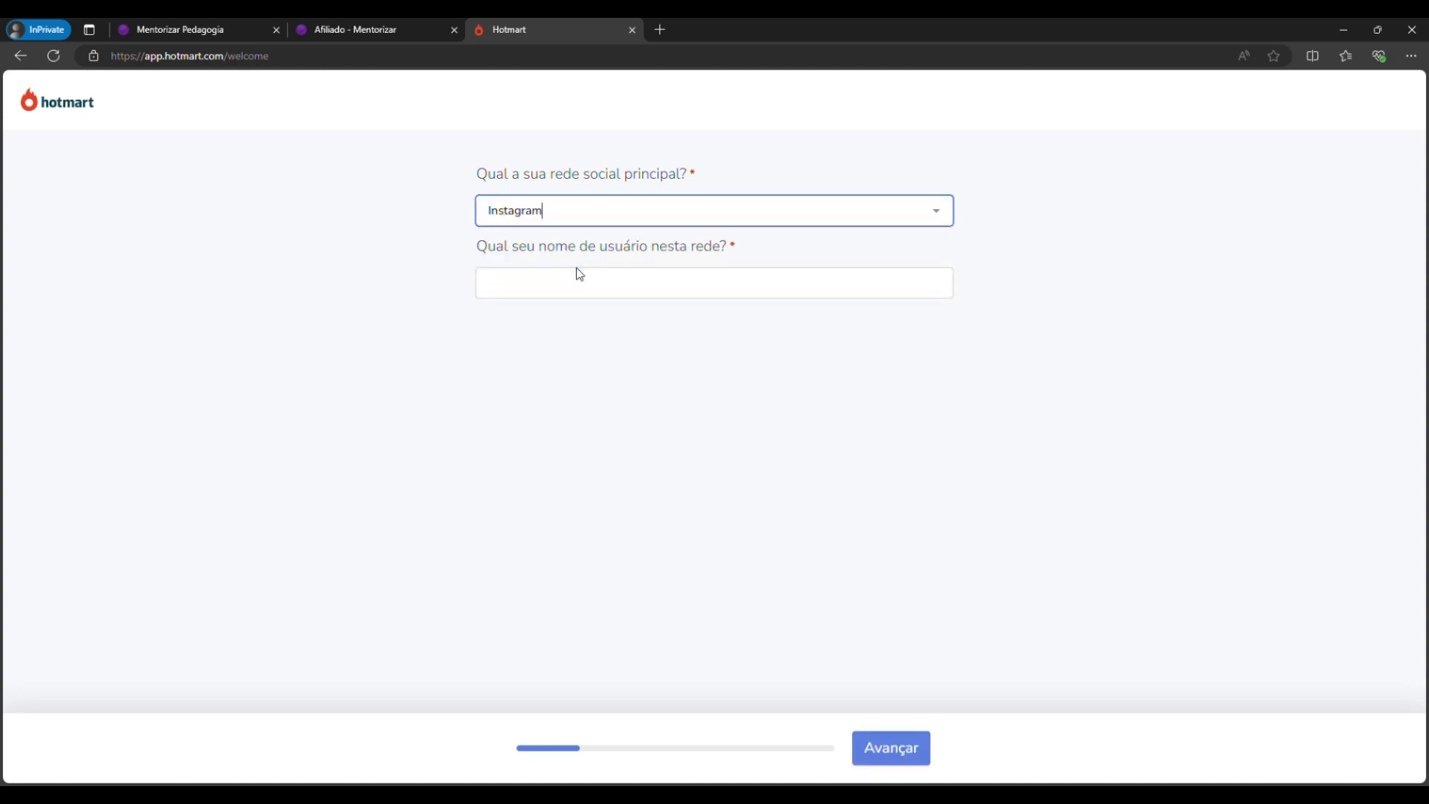
pyautogui.click(580, 287)
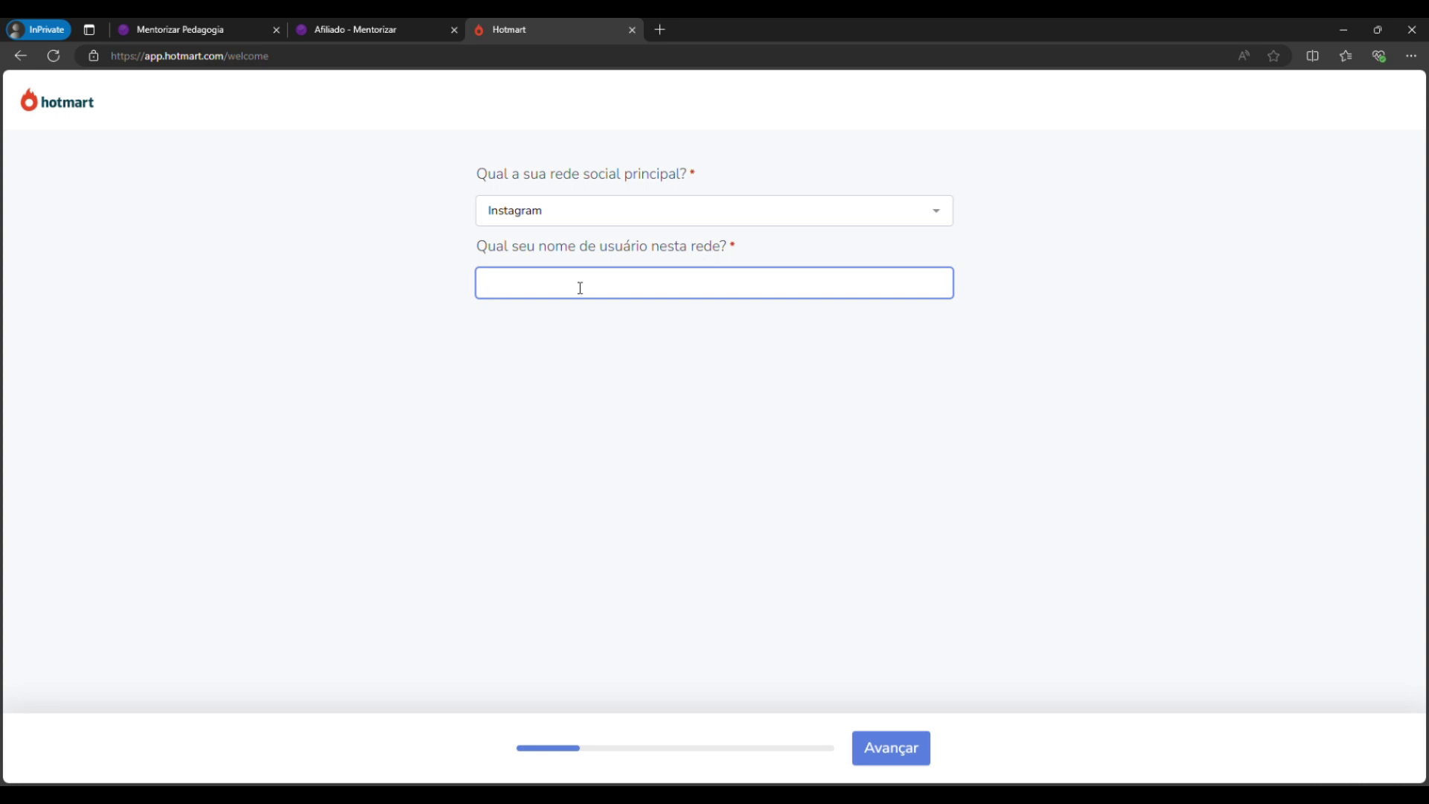
pyautogui.write('mentorizar')
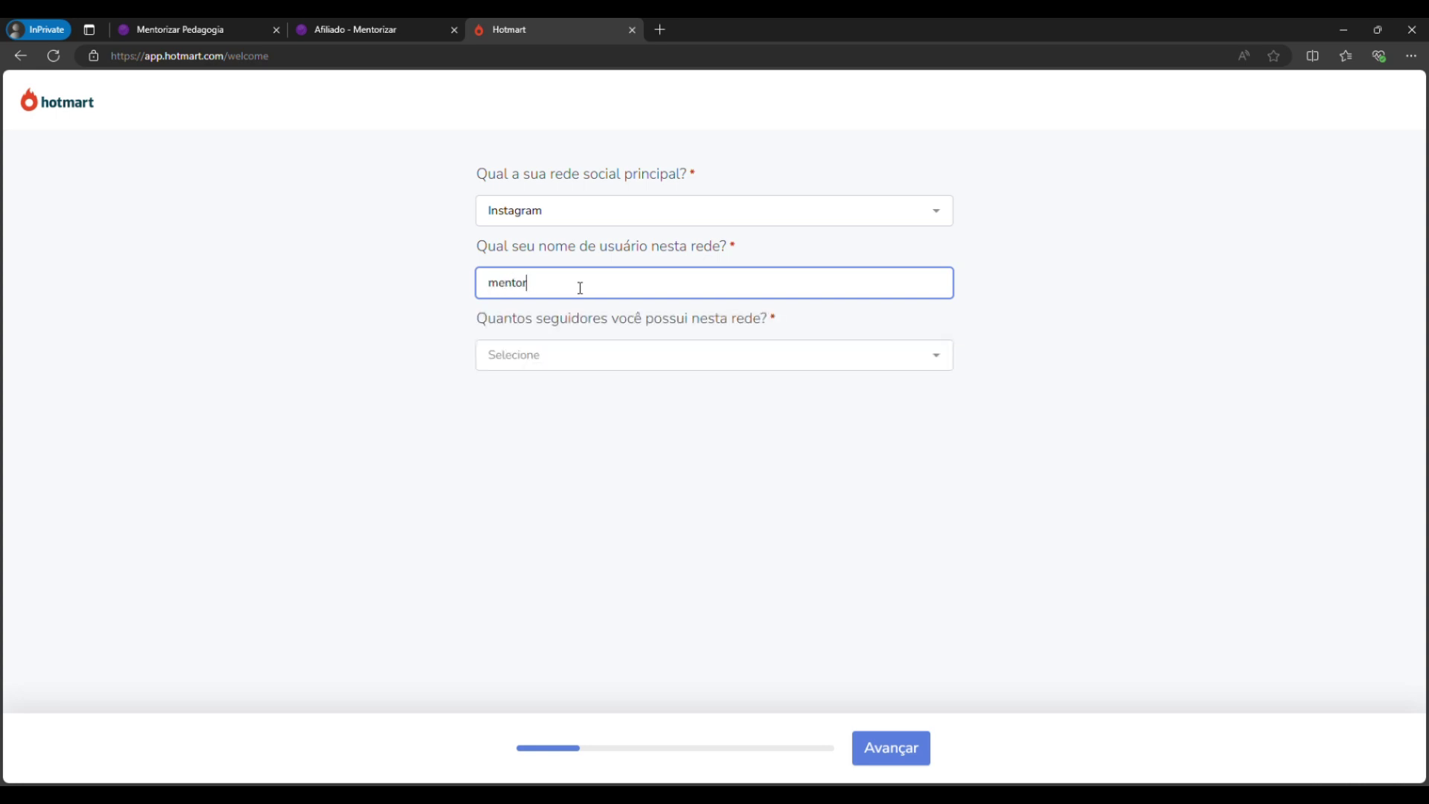
pyautogui.click(607, 364)
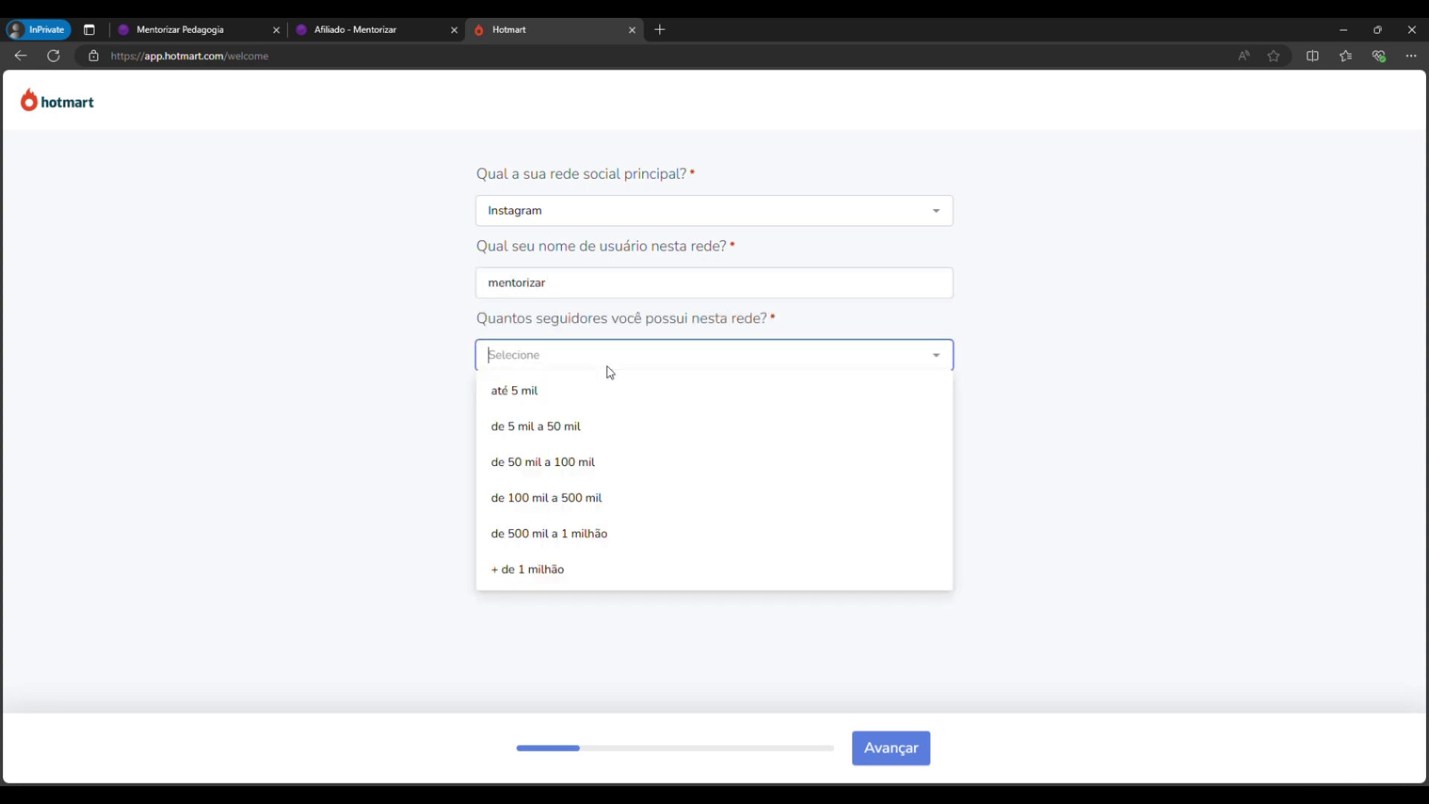
pyautogui.click(566, 470)
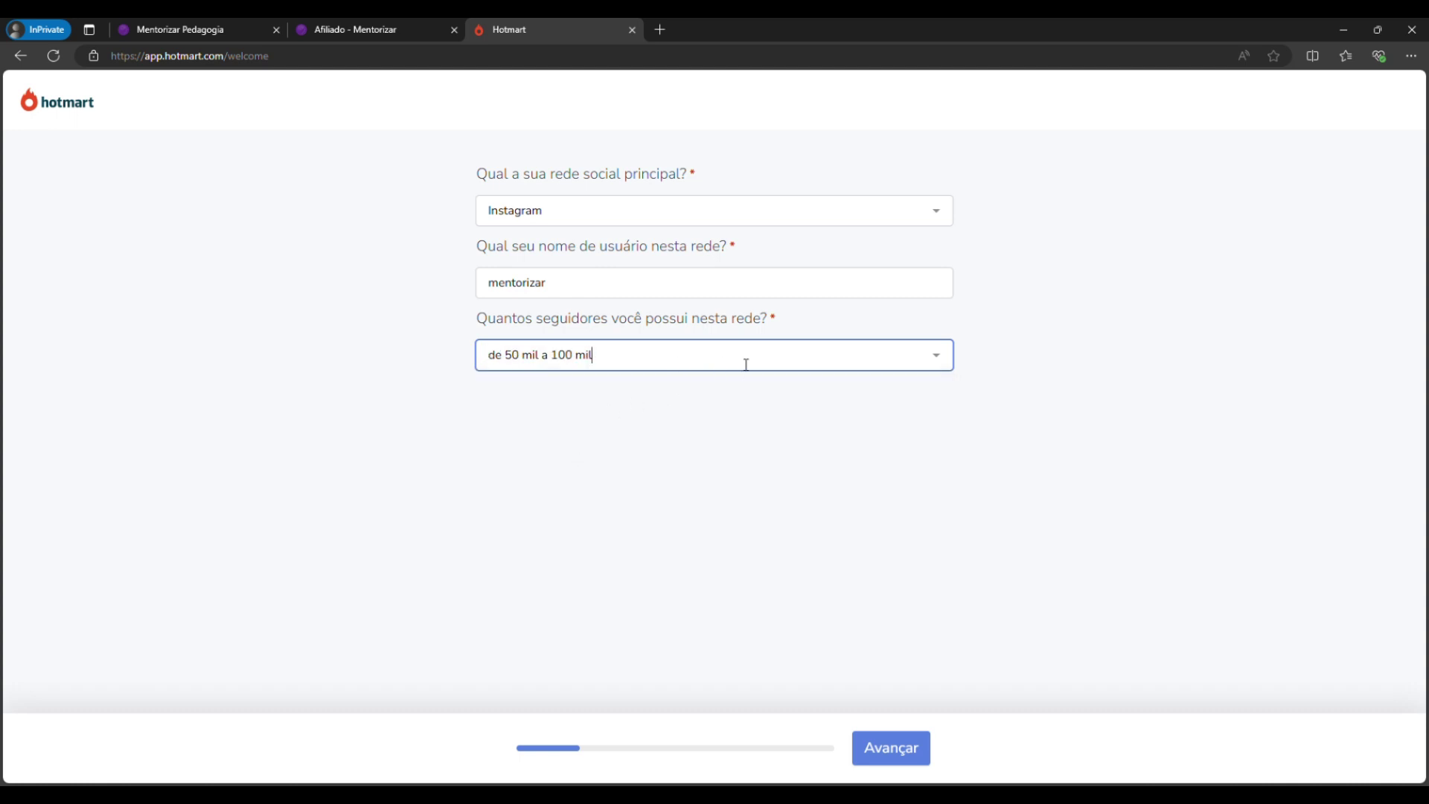
pyautogui.click(890, 756)
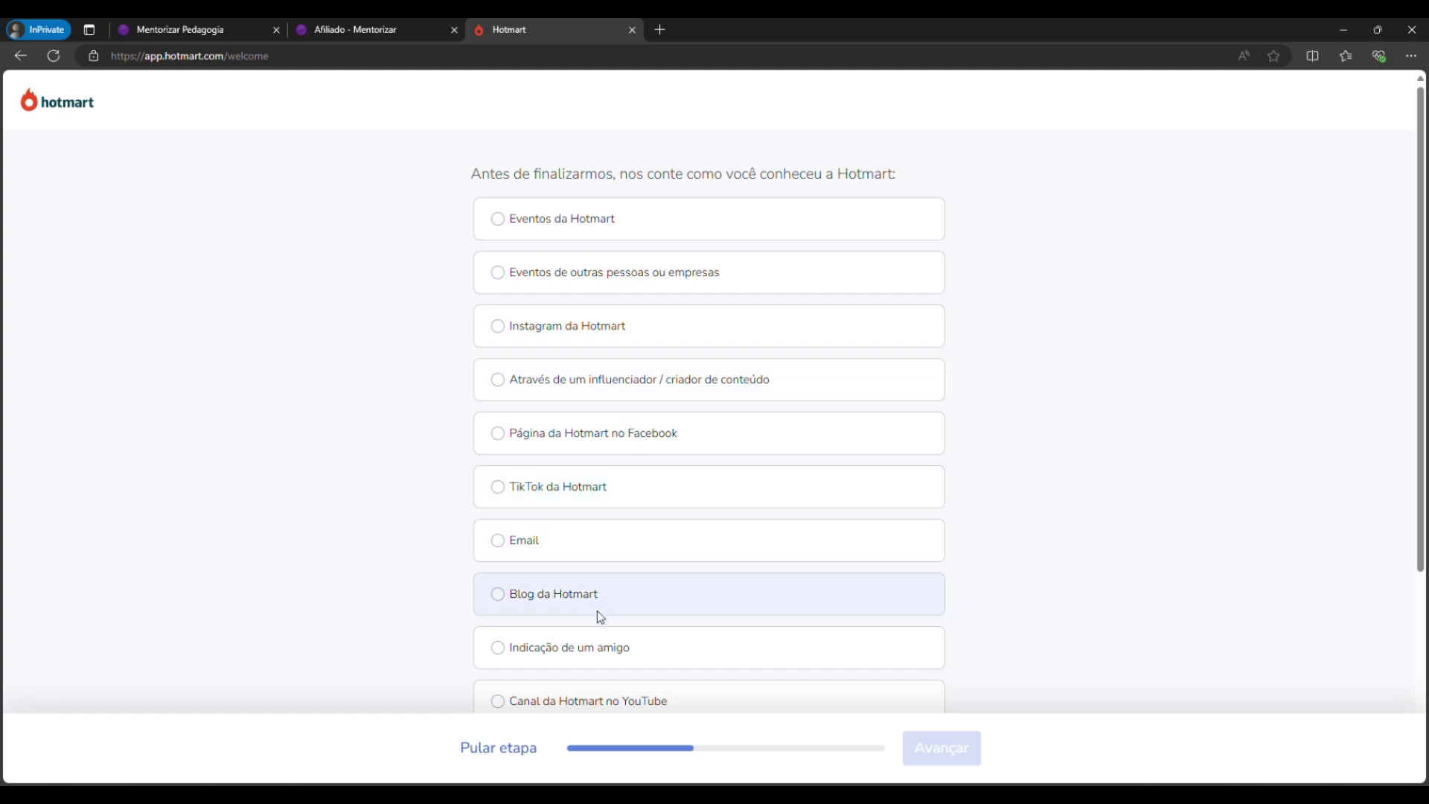
# Answer 'Indicação de um amigo' for how you found Hotmart and 'Outro' as paid tool.
pyautogui.scroll(-1, 582, 591)
pyautogui.click(575, 575)
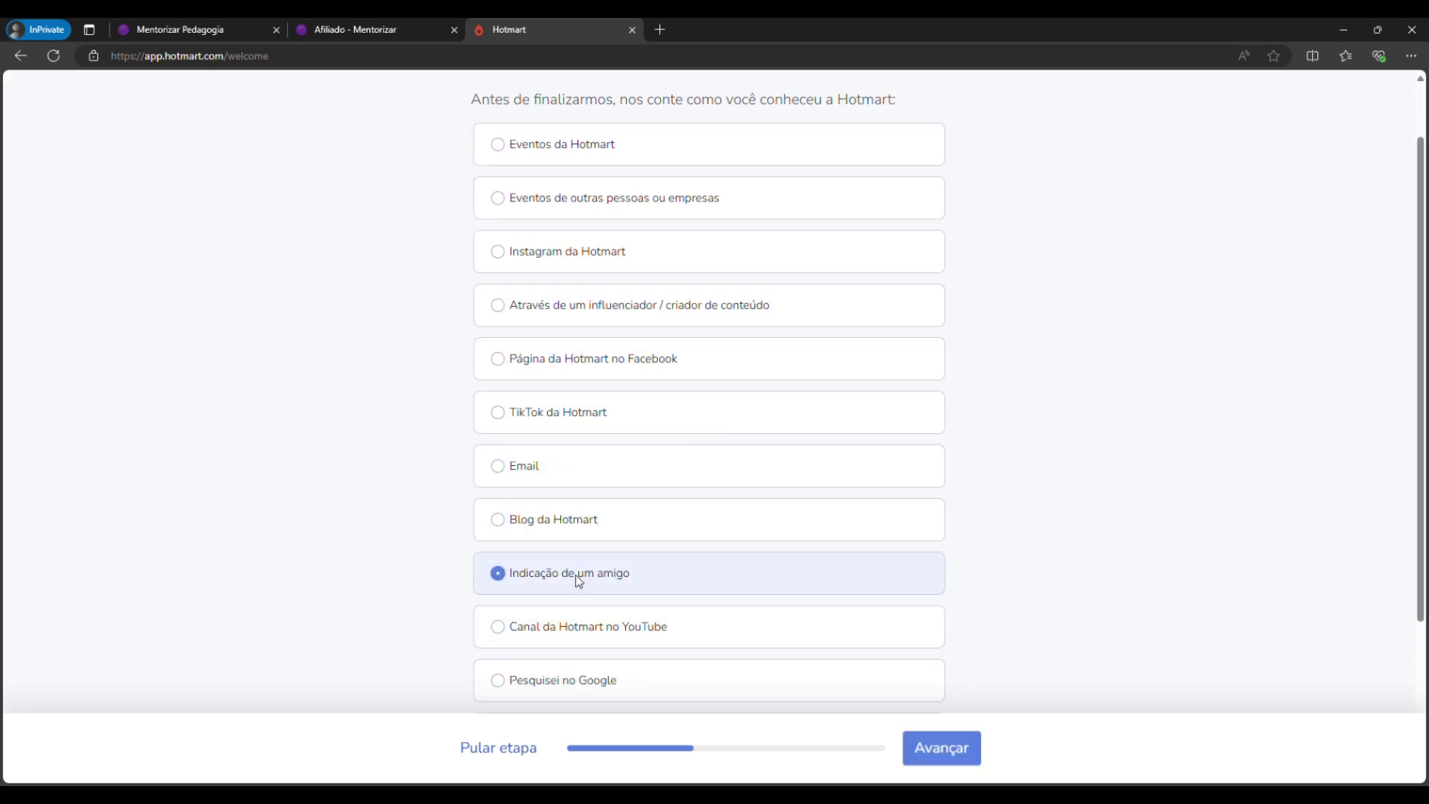
pyautogui.click(940, 759)
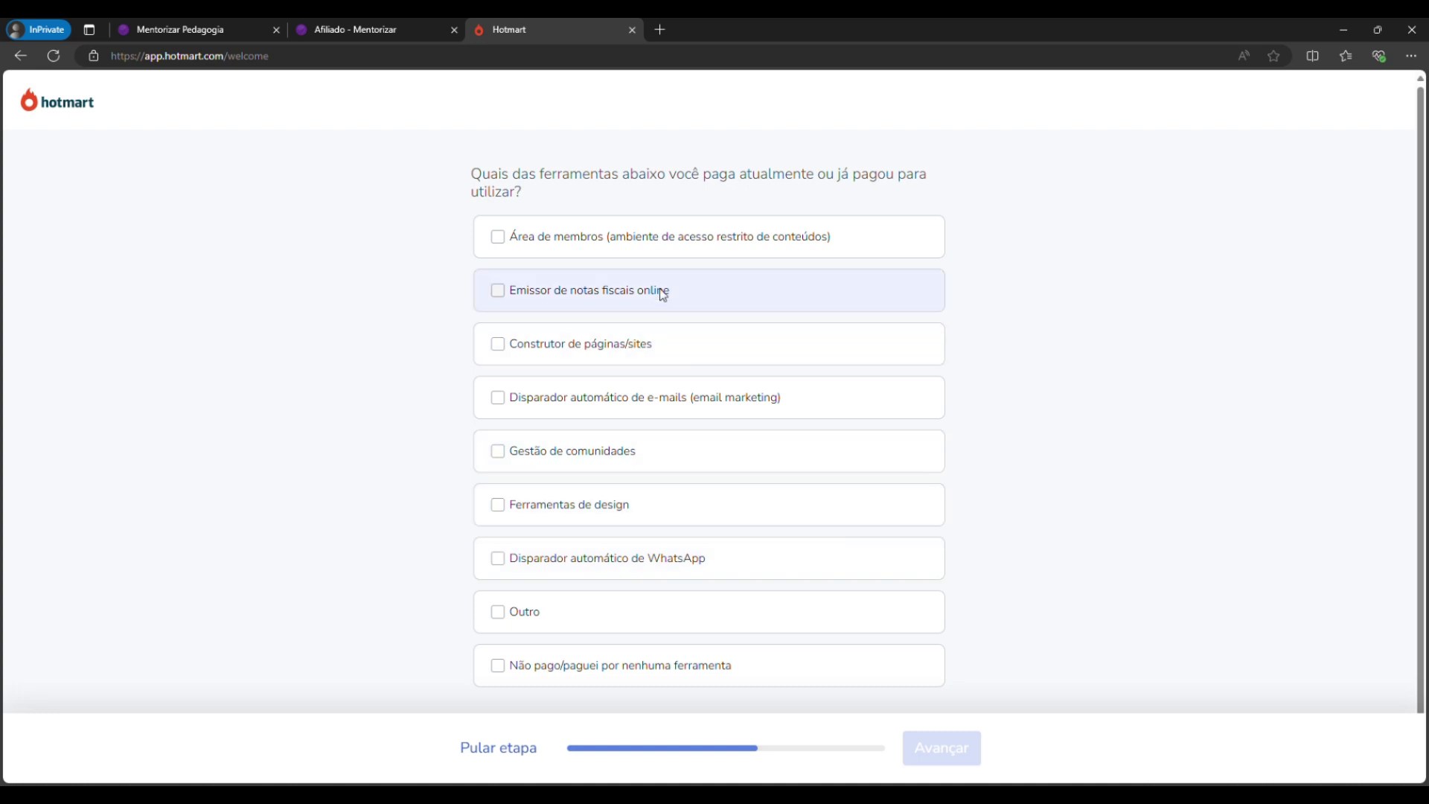
pyautogui.click(511, 615)
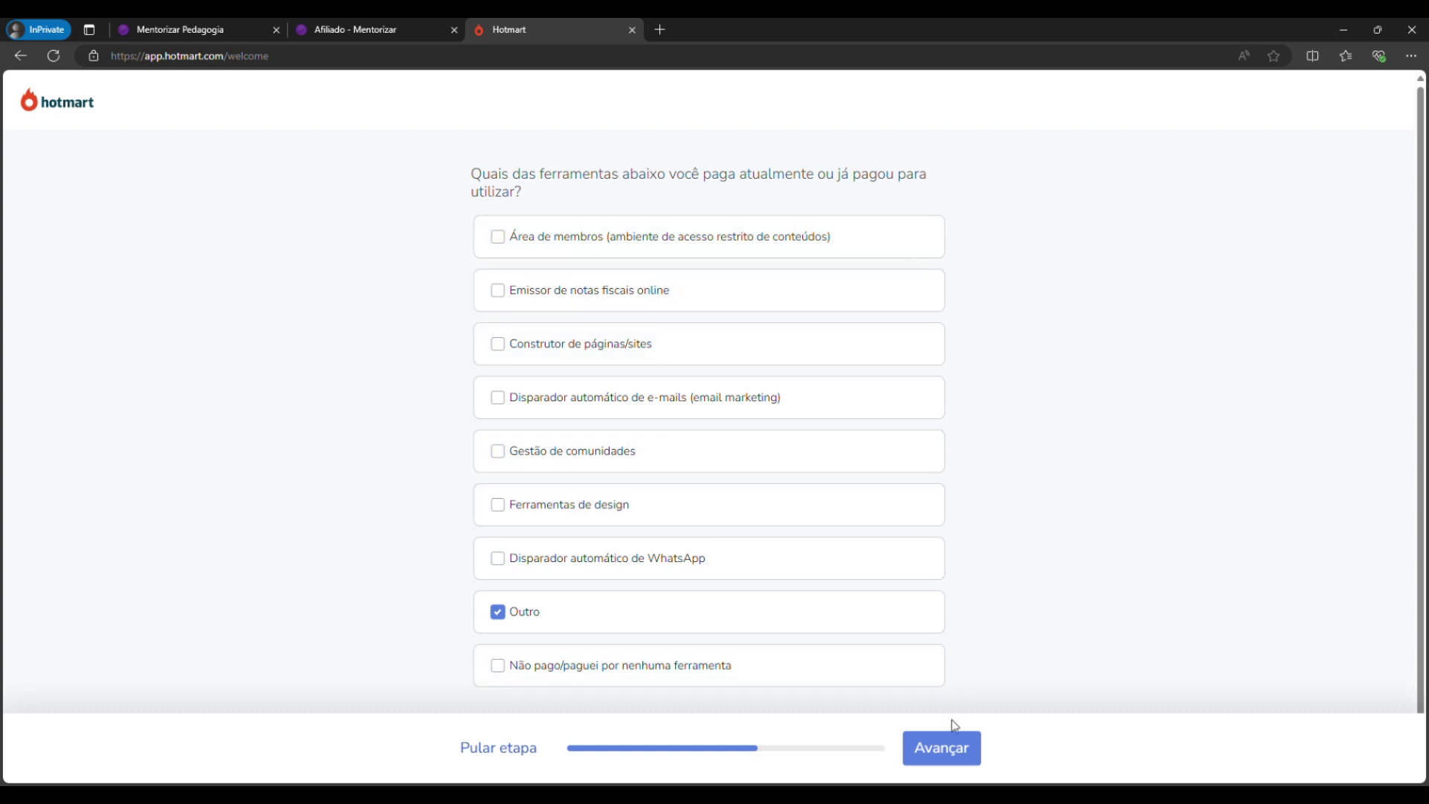
pyautogui.click(942, 749)
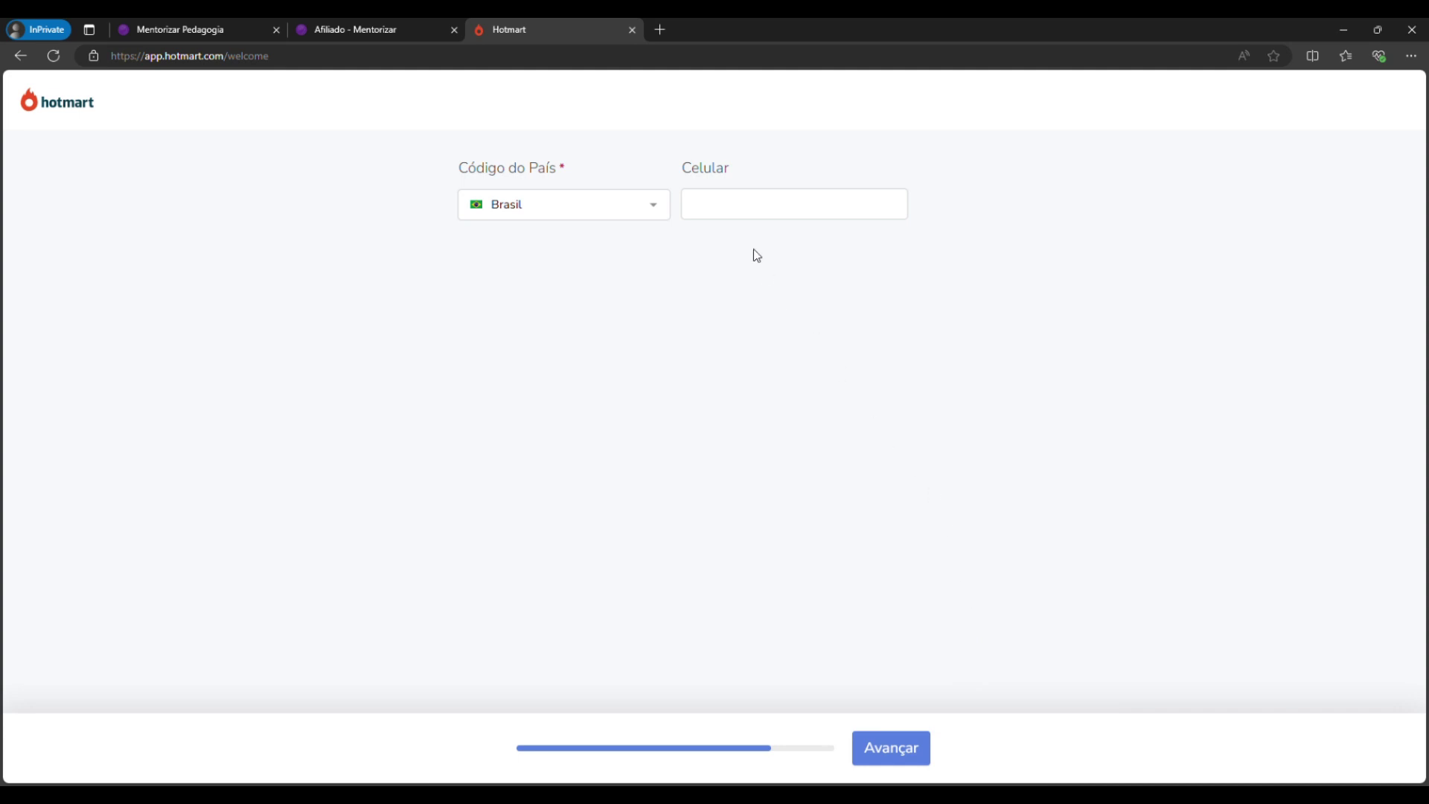
# Enter the user's Brazilian mobile number in Celular and submit to finish onboarding.
pyautogui.click(744, 201)
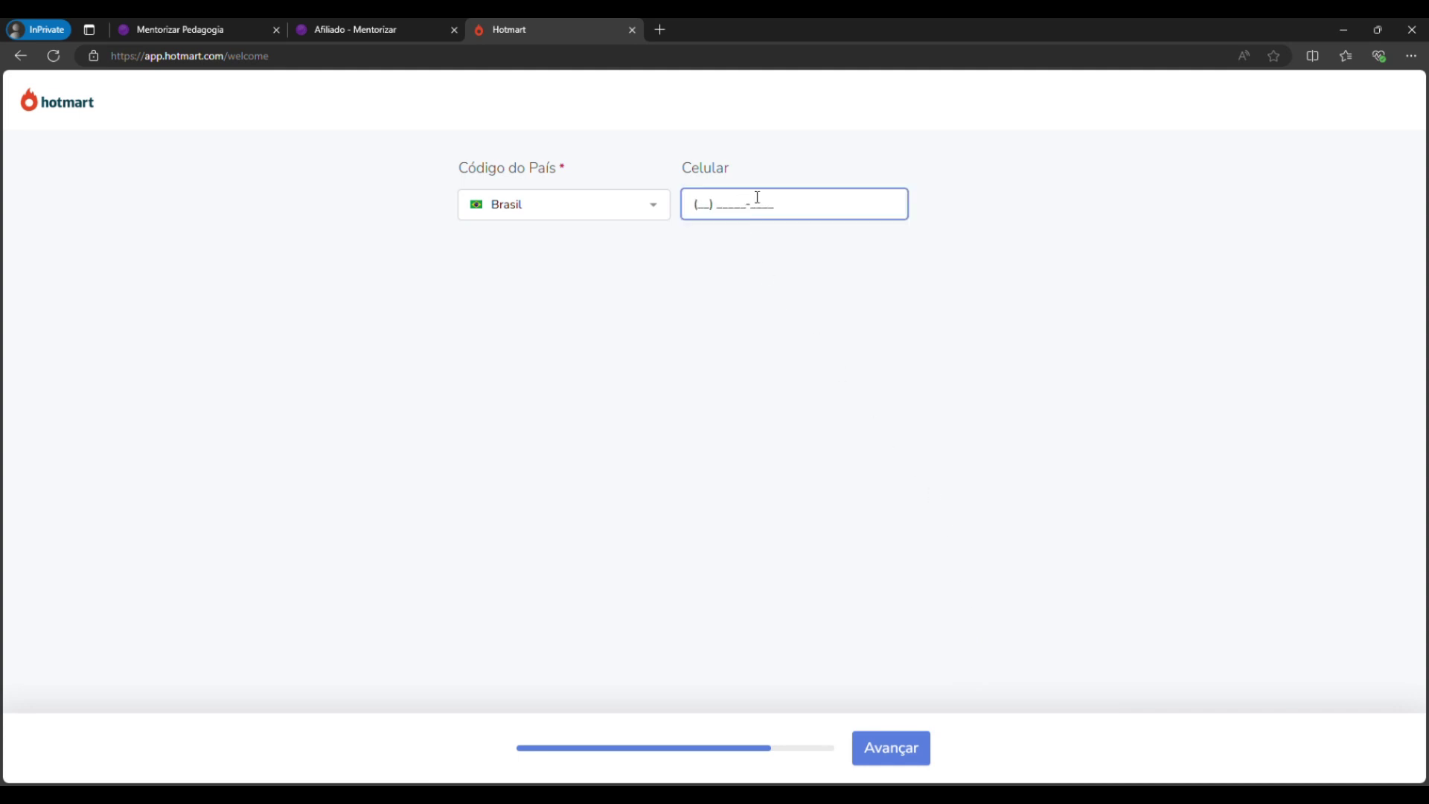
pyautogui.click(895, 353)
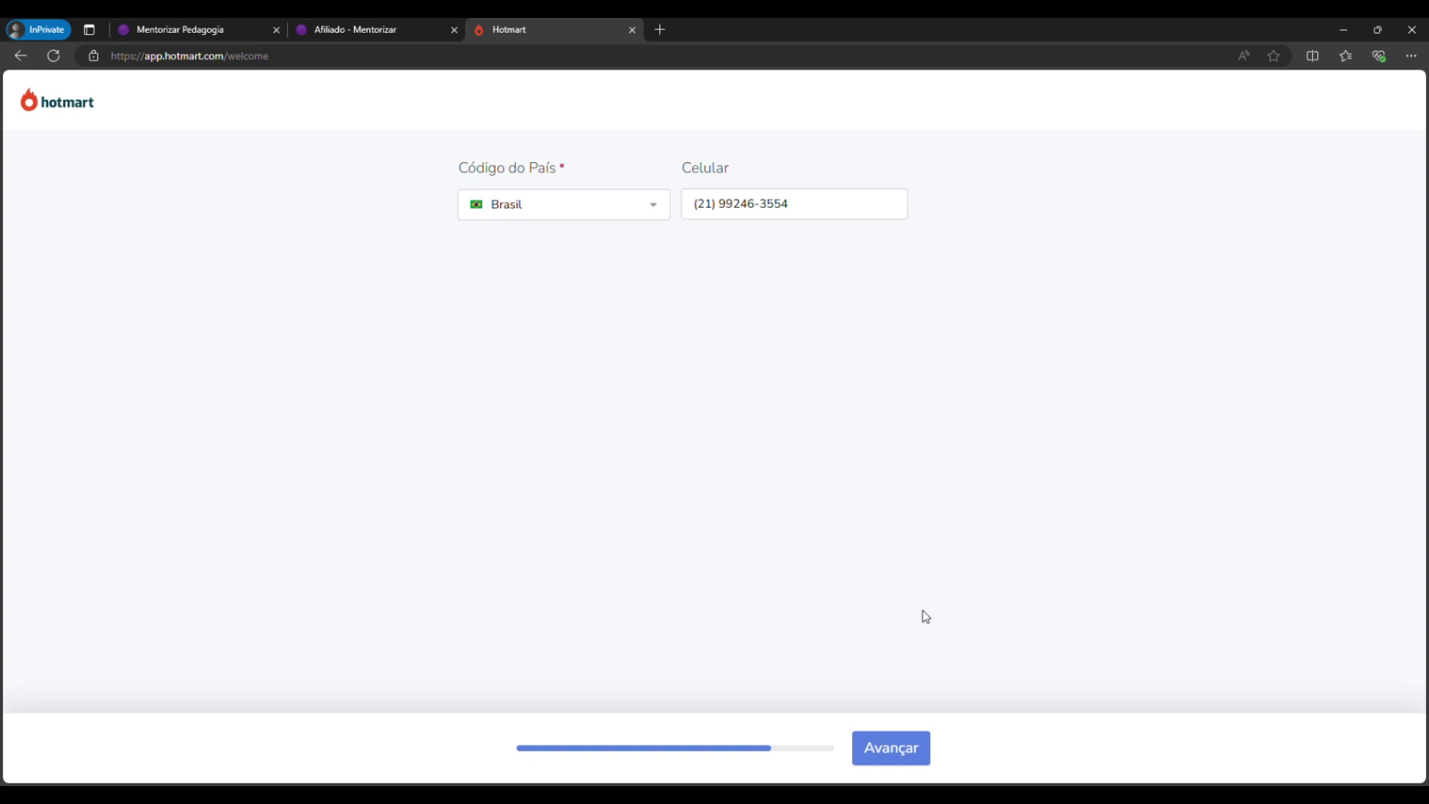
pyautogui.click(897, 747)
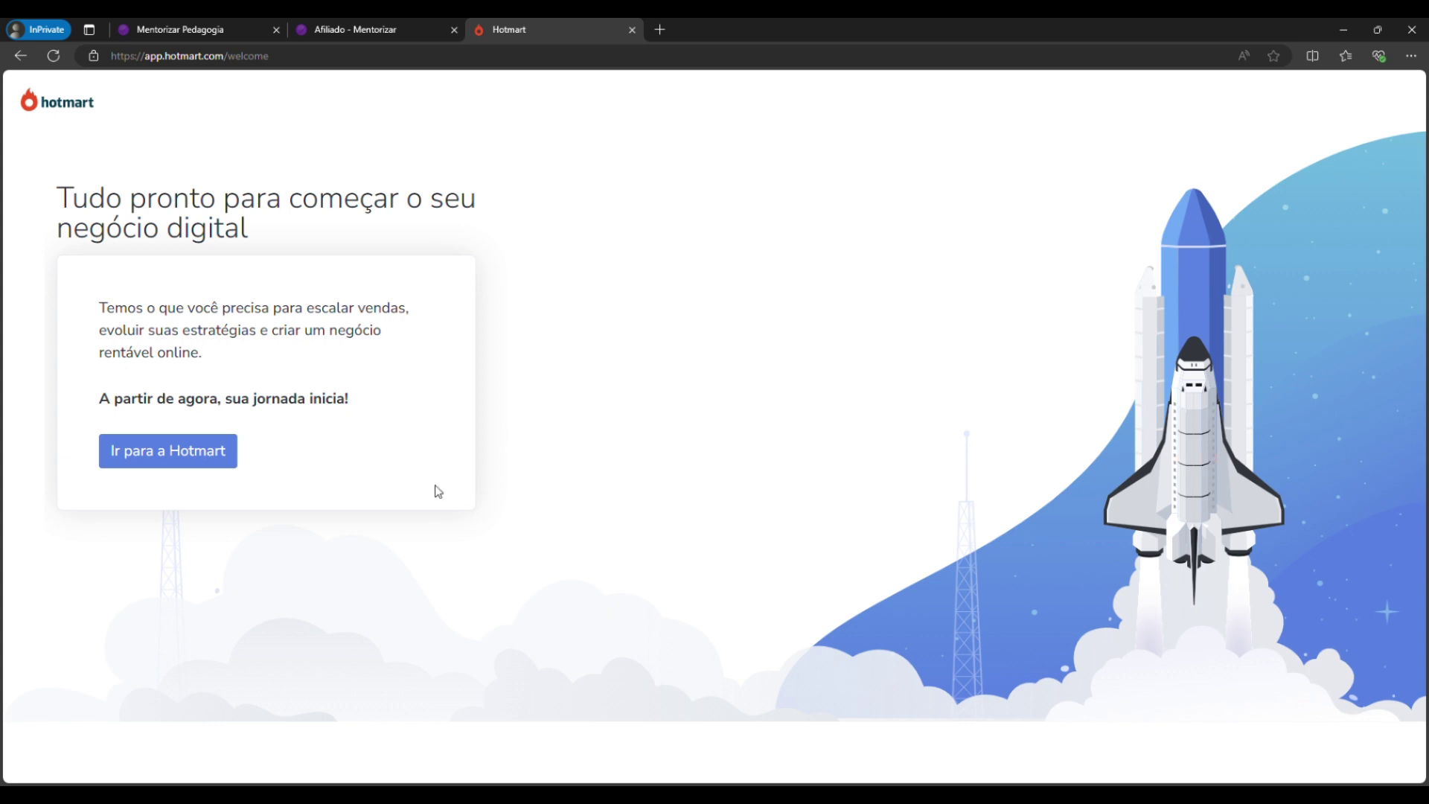
# Enter the dashboard, dismiss the popup, check the account menu, and return to 'Afiliado - Mentorizar'.
pyautogui.click(172, 457)
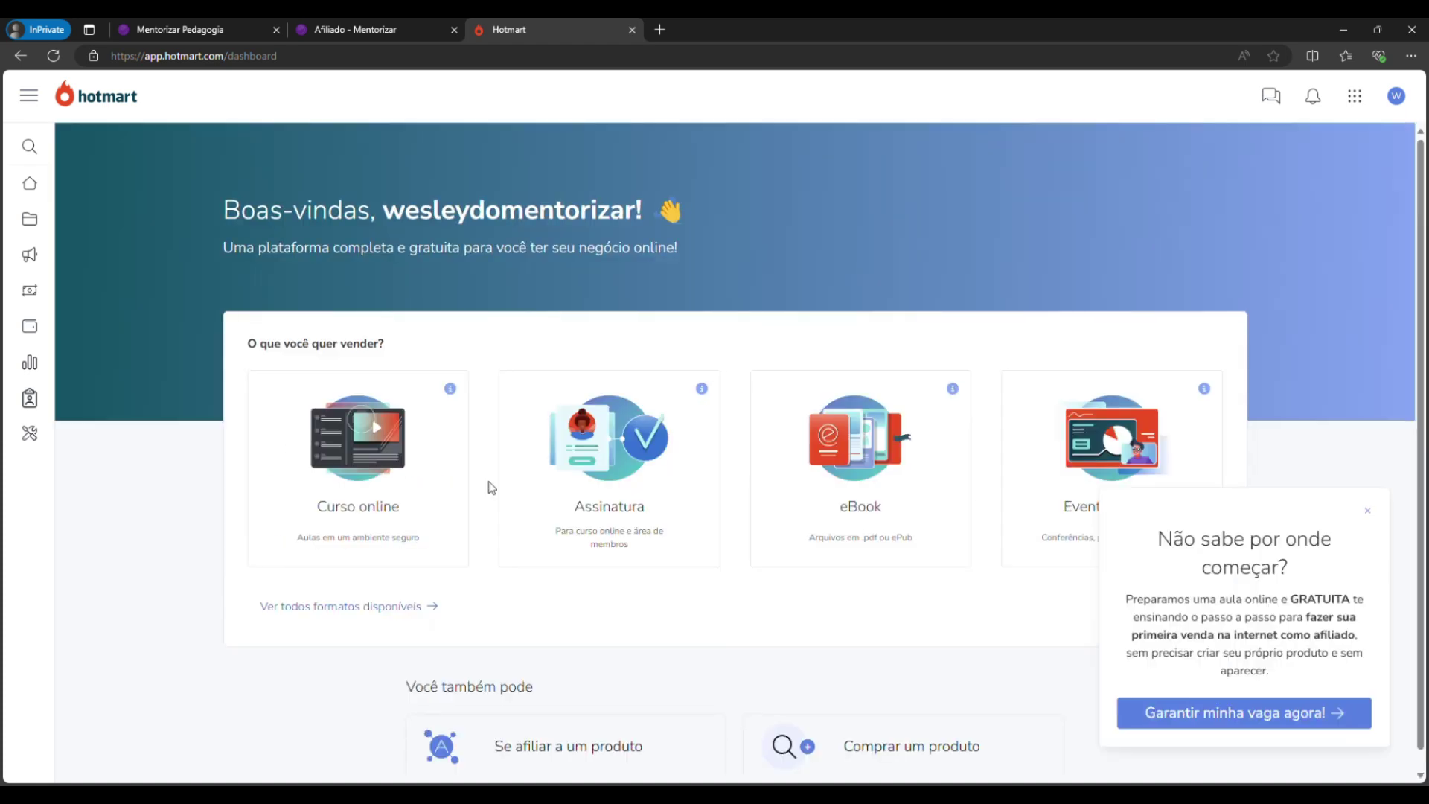
pyautogui.click(1368, 512)
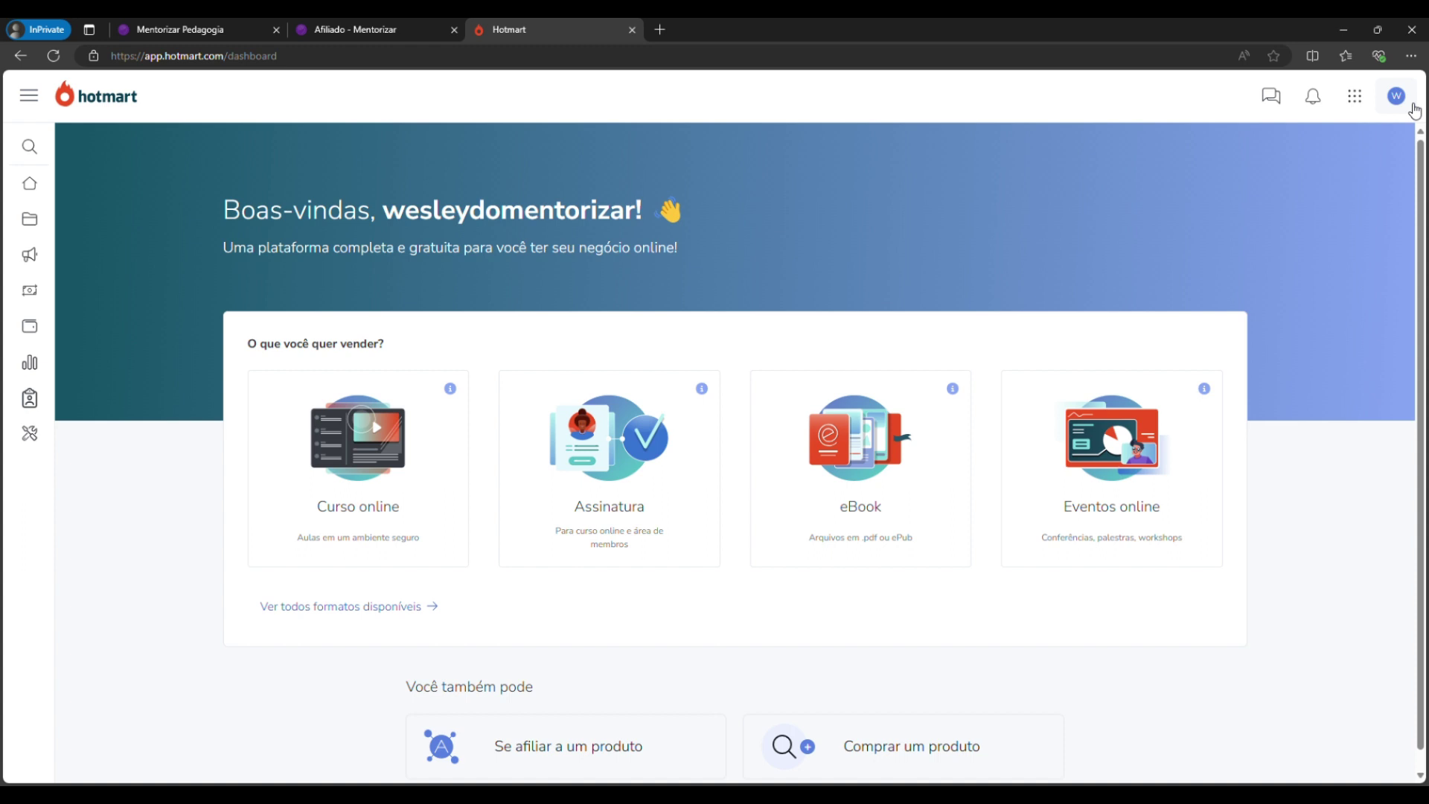
pyautogui.click(1413, 109)
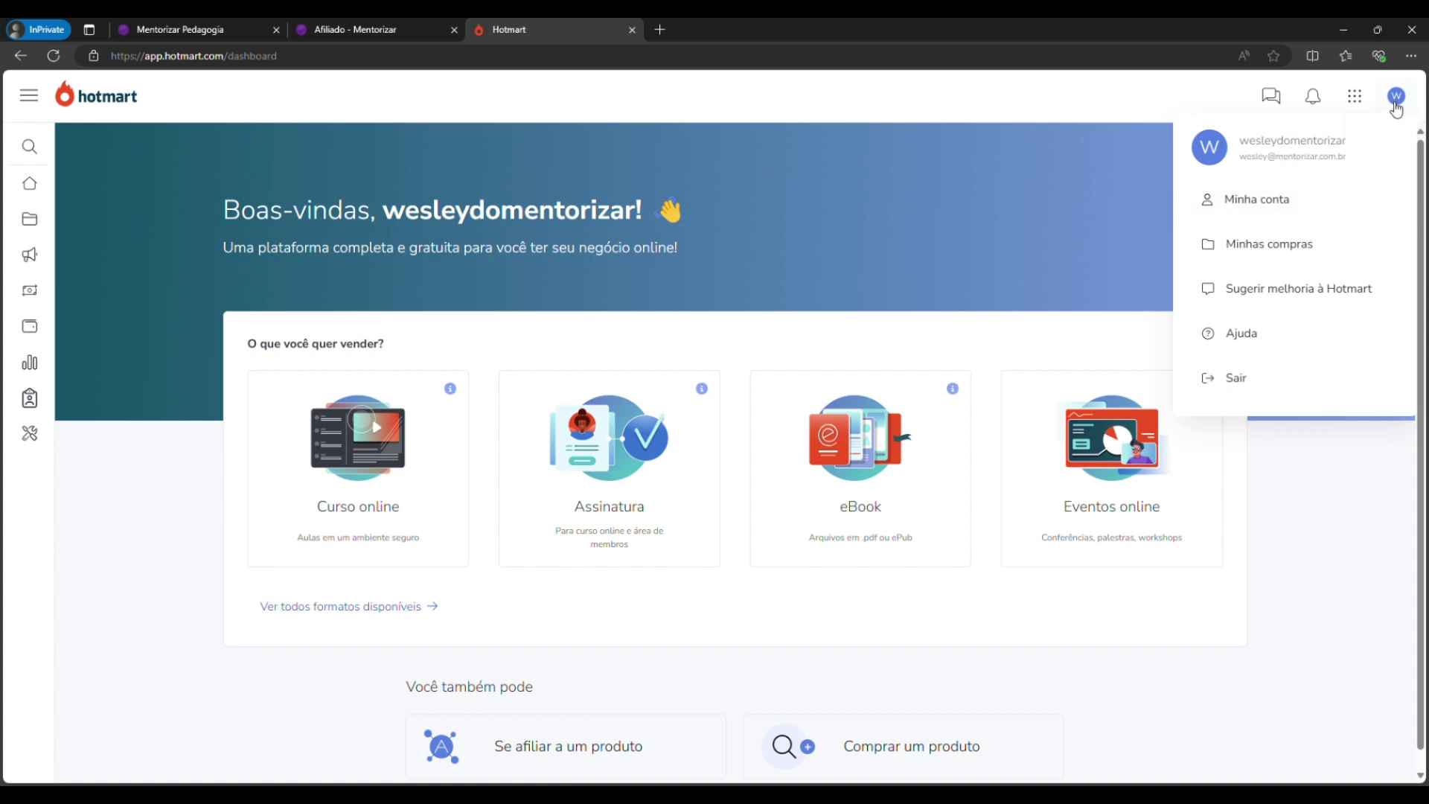
pyautogui.click(1307, 500)
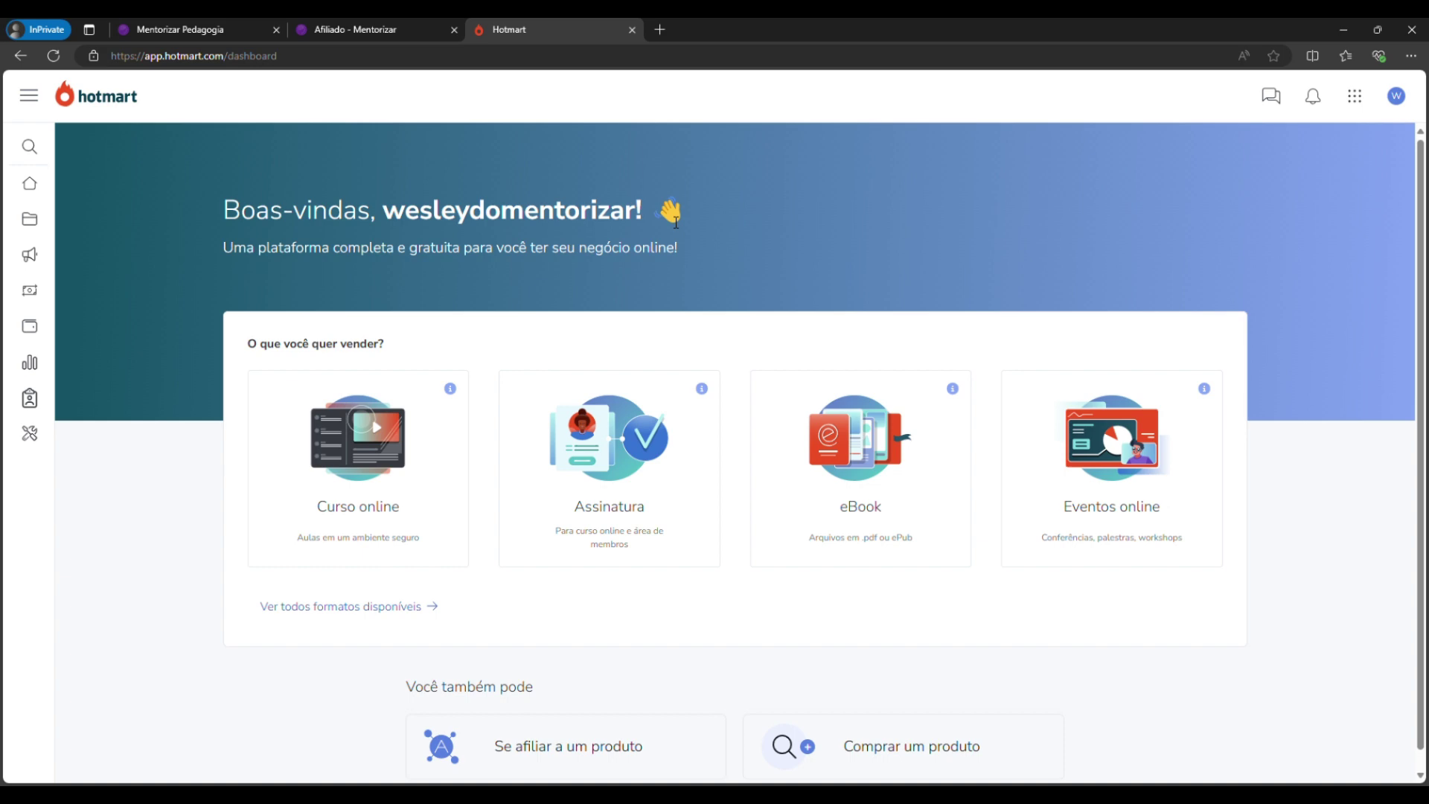
pyautogui.click(386, 29)
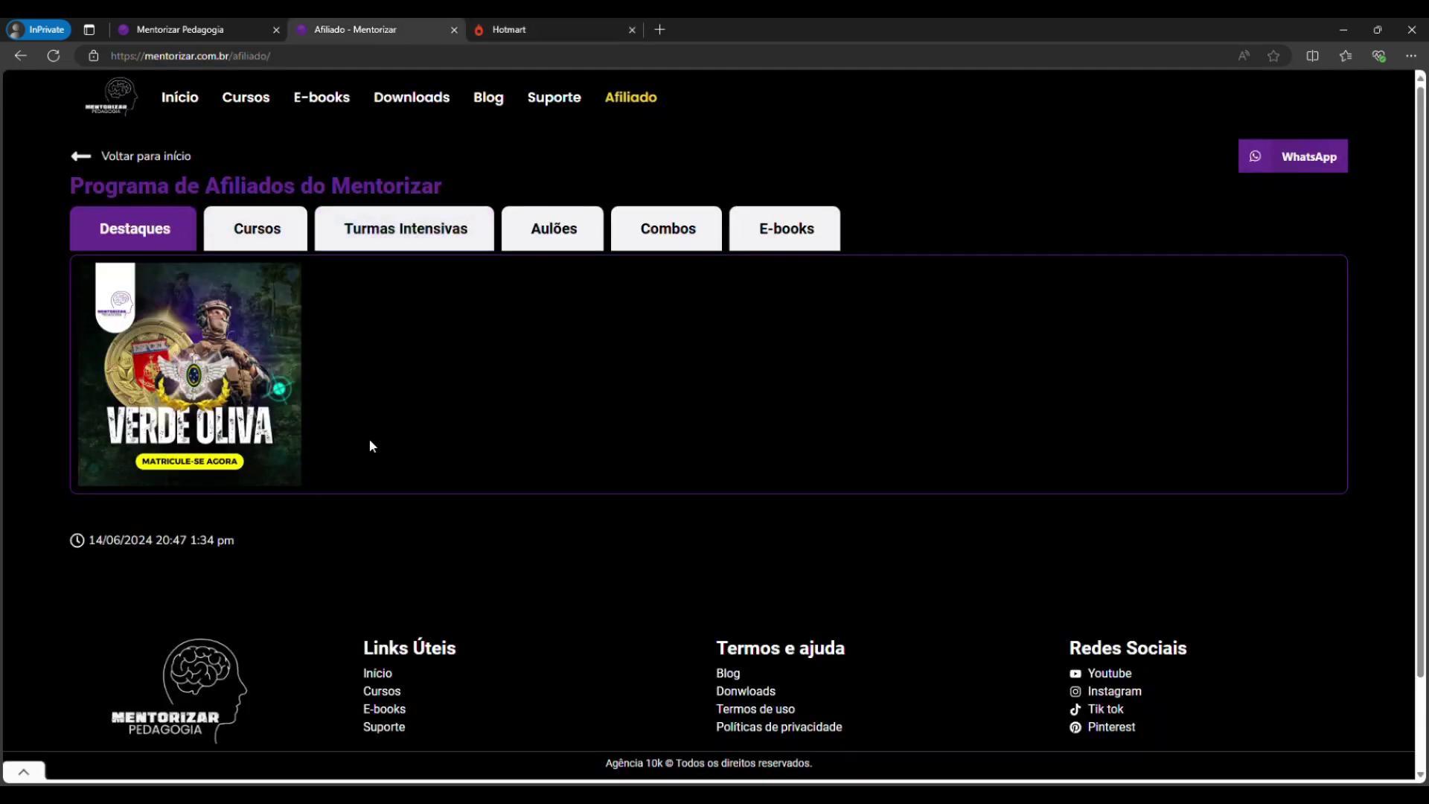
# Open the Verde Oliva course's Hotmart affiliation link from its thumbnail.
pyautogui.click(173, 365)
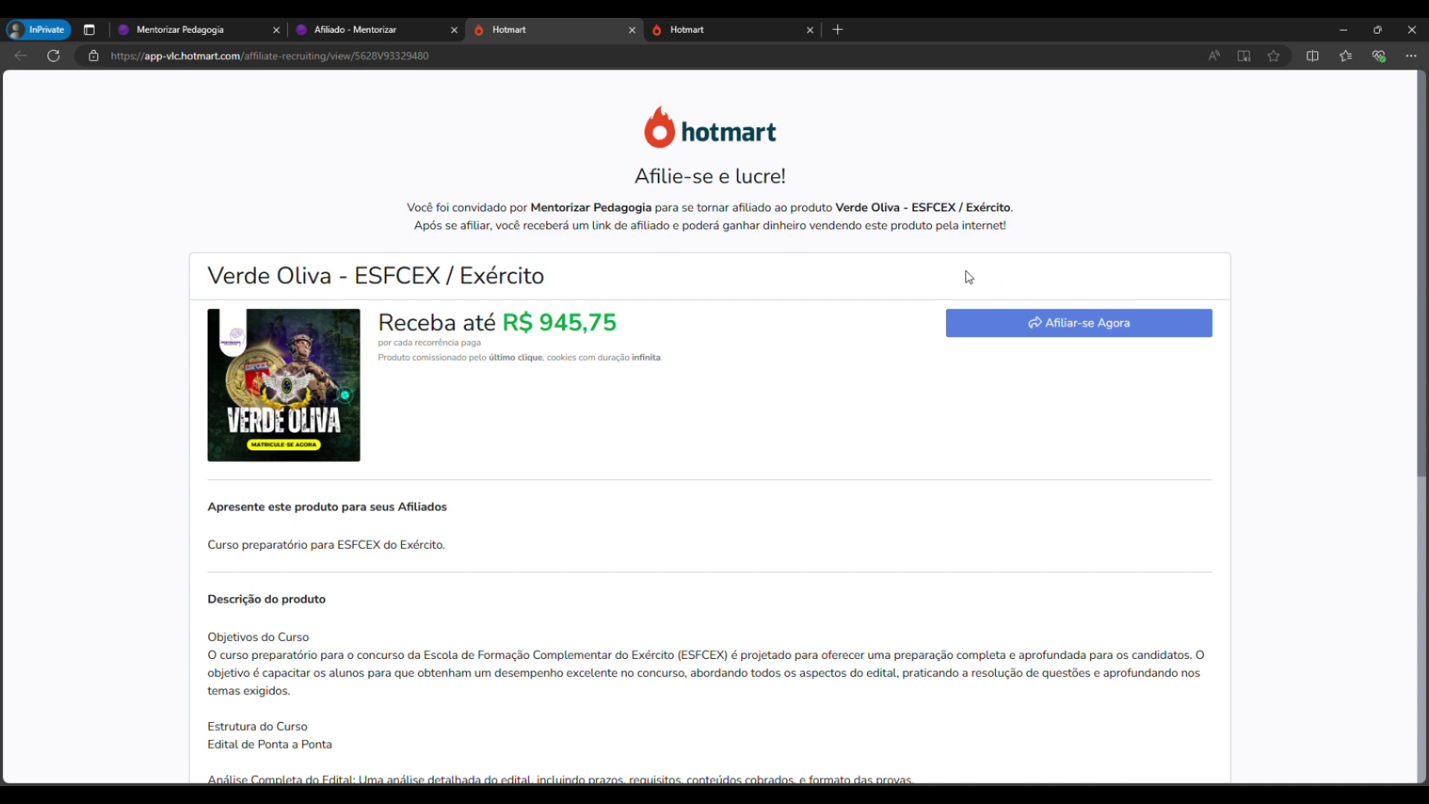
# Request Verde Oliva affiliation, close the complete-registration Confirmação dialog, and return to the dashboard.
pyautogui.click(1043, 321)
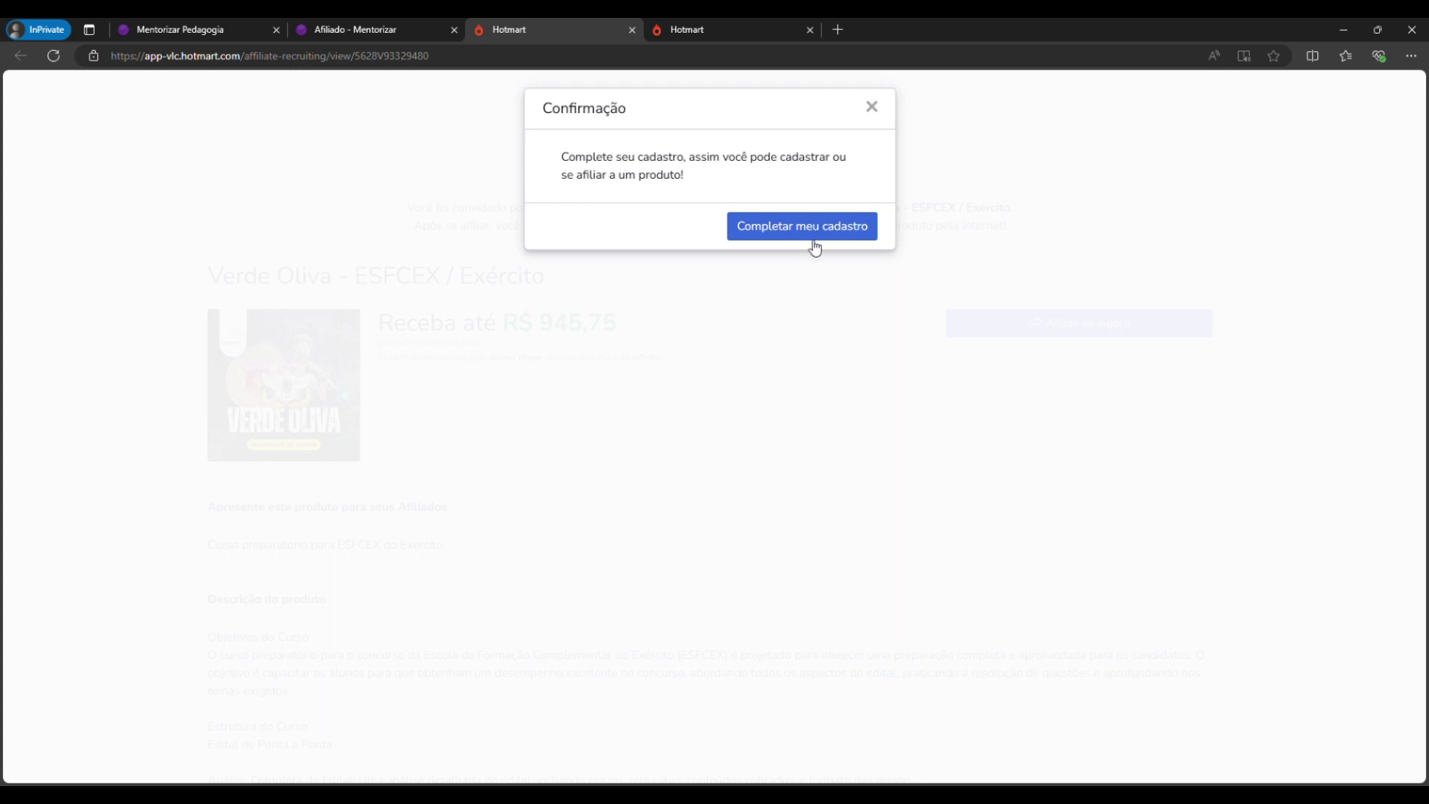
pyautogui.click(873, 108)
pyautogui.click(752, 30)
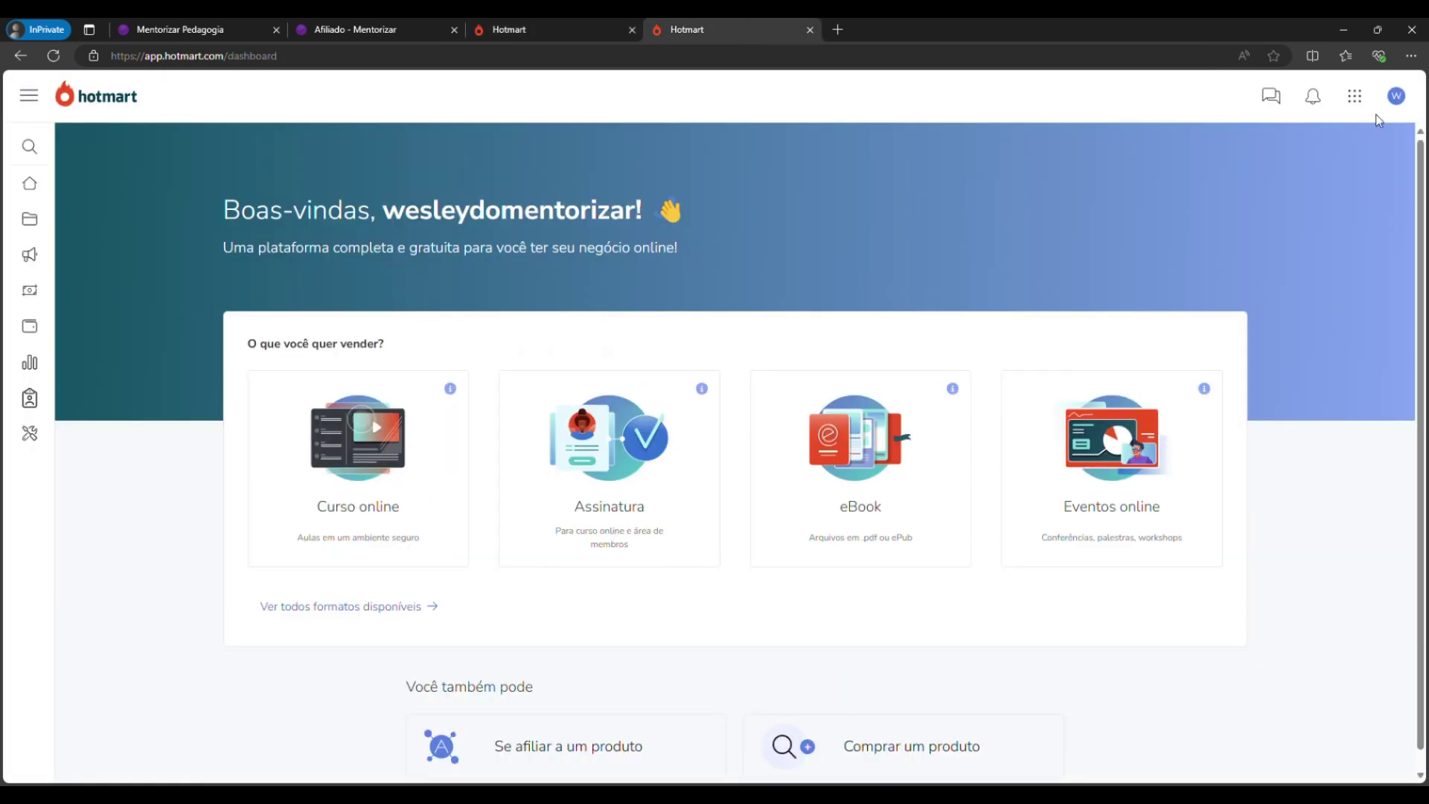
# Choose 'Sair' from the avatar's account menu.
pyautogui.click(1396, 101)
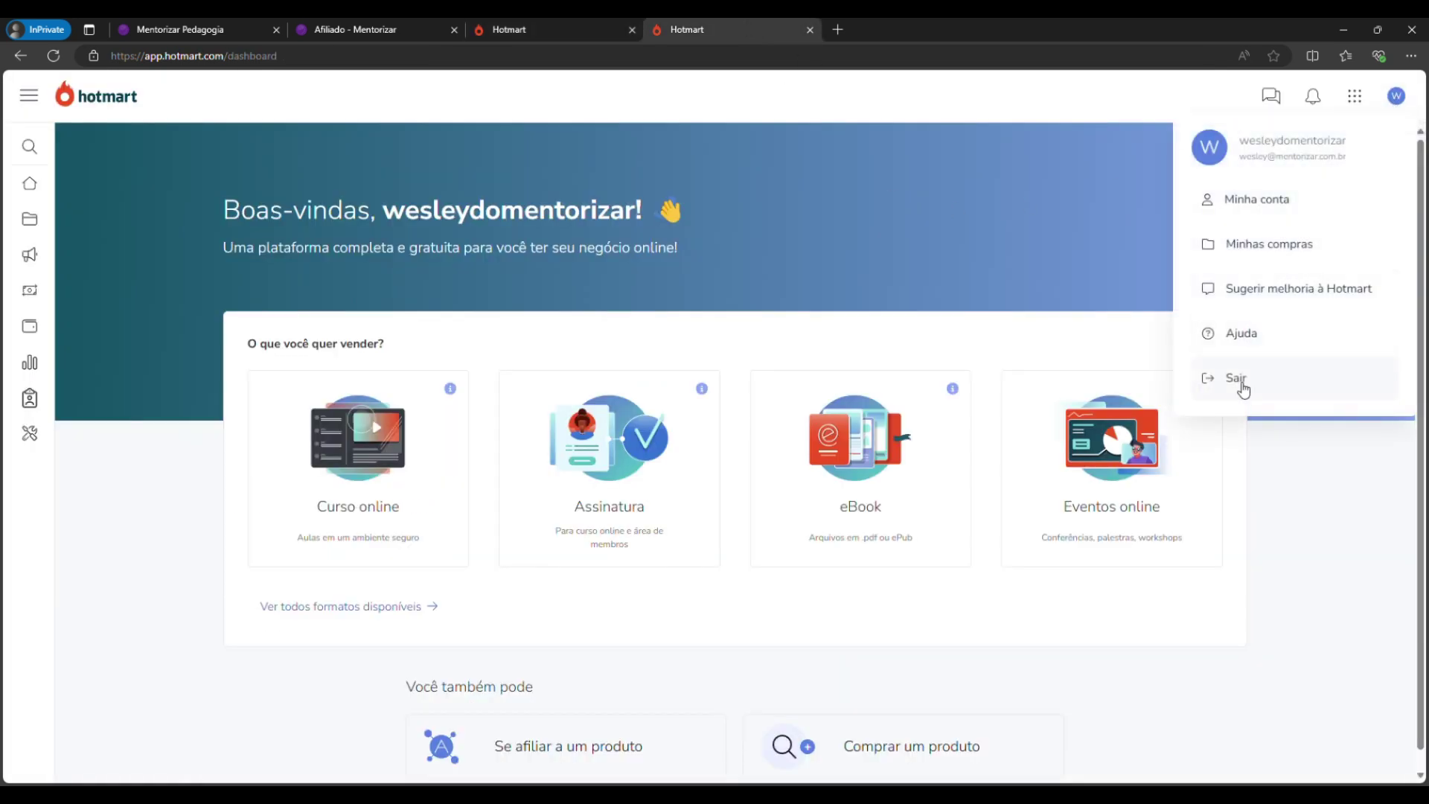
pyautogui.click(1240, 387)
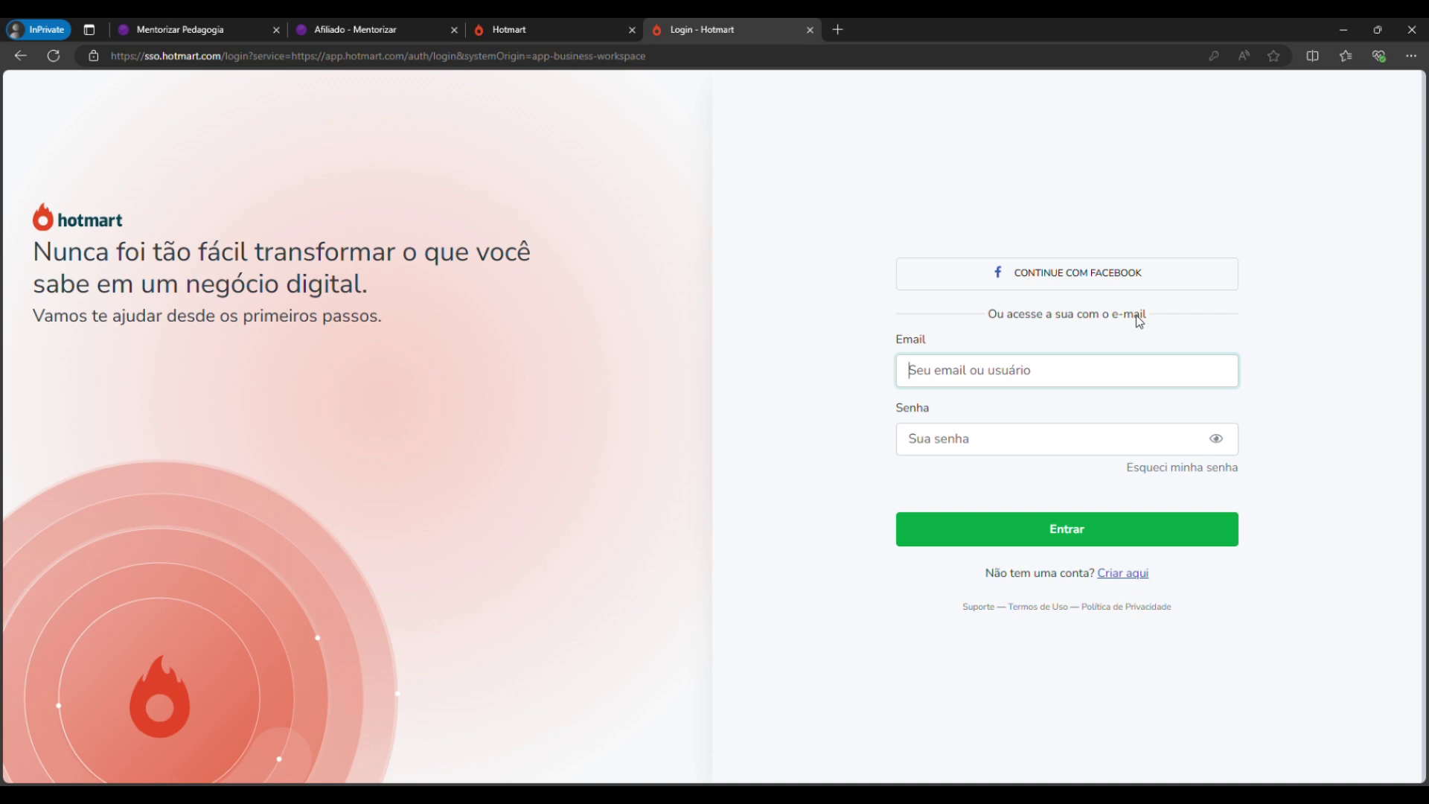
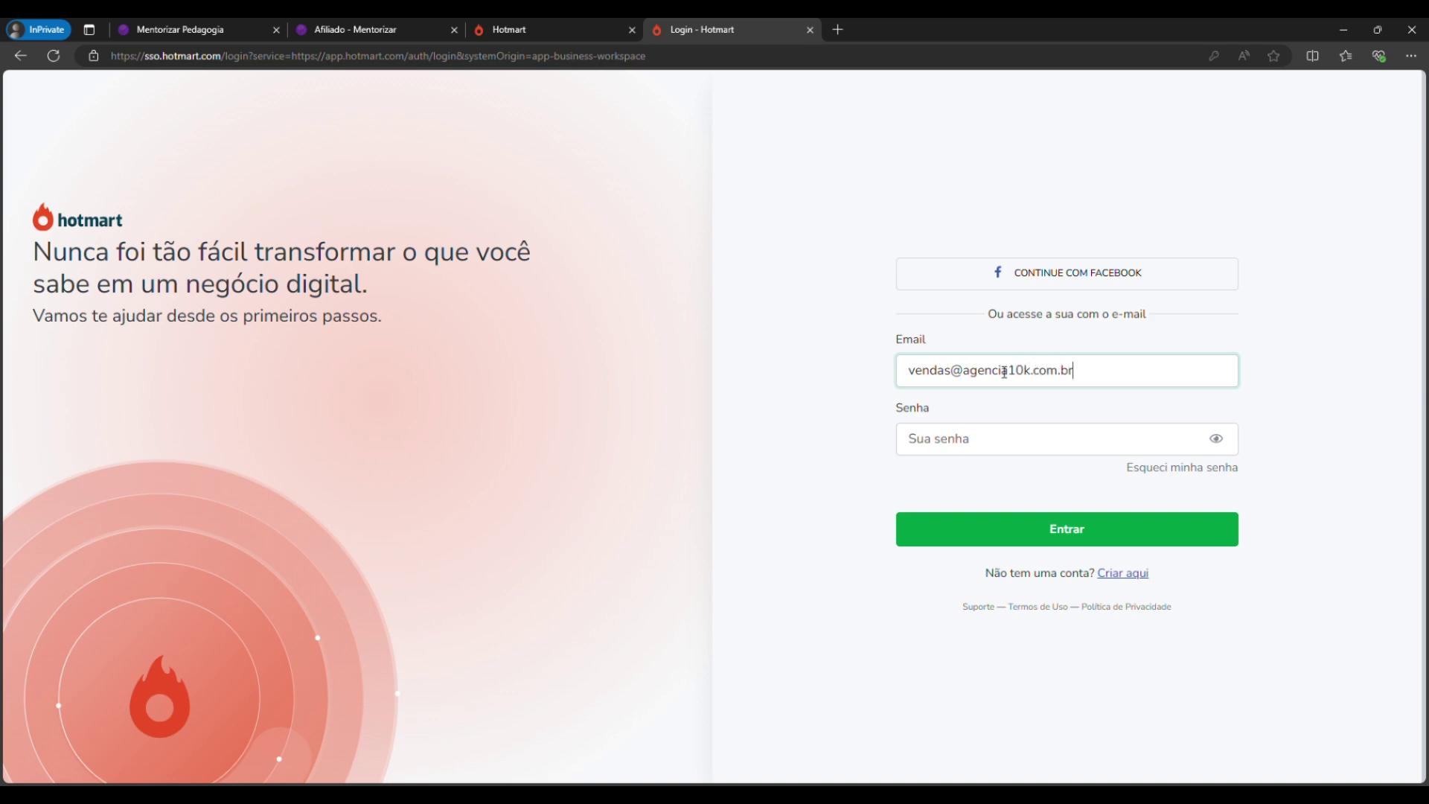
# Enter the other account's e-mail and paste its password, then attempt to log in.
pyautogui.press('Return')
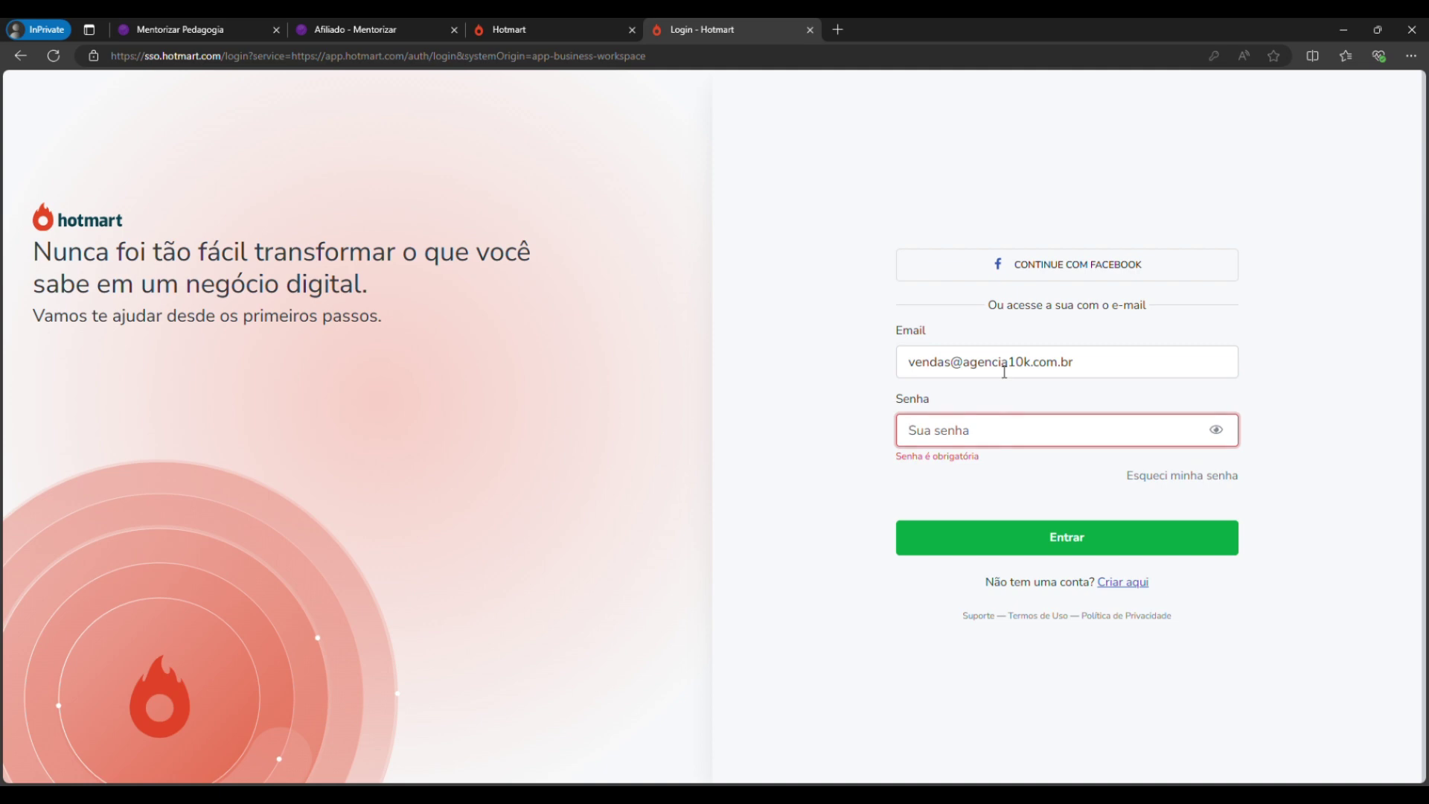
pyautogui.hotkey('ctrl', 'v')
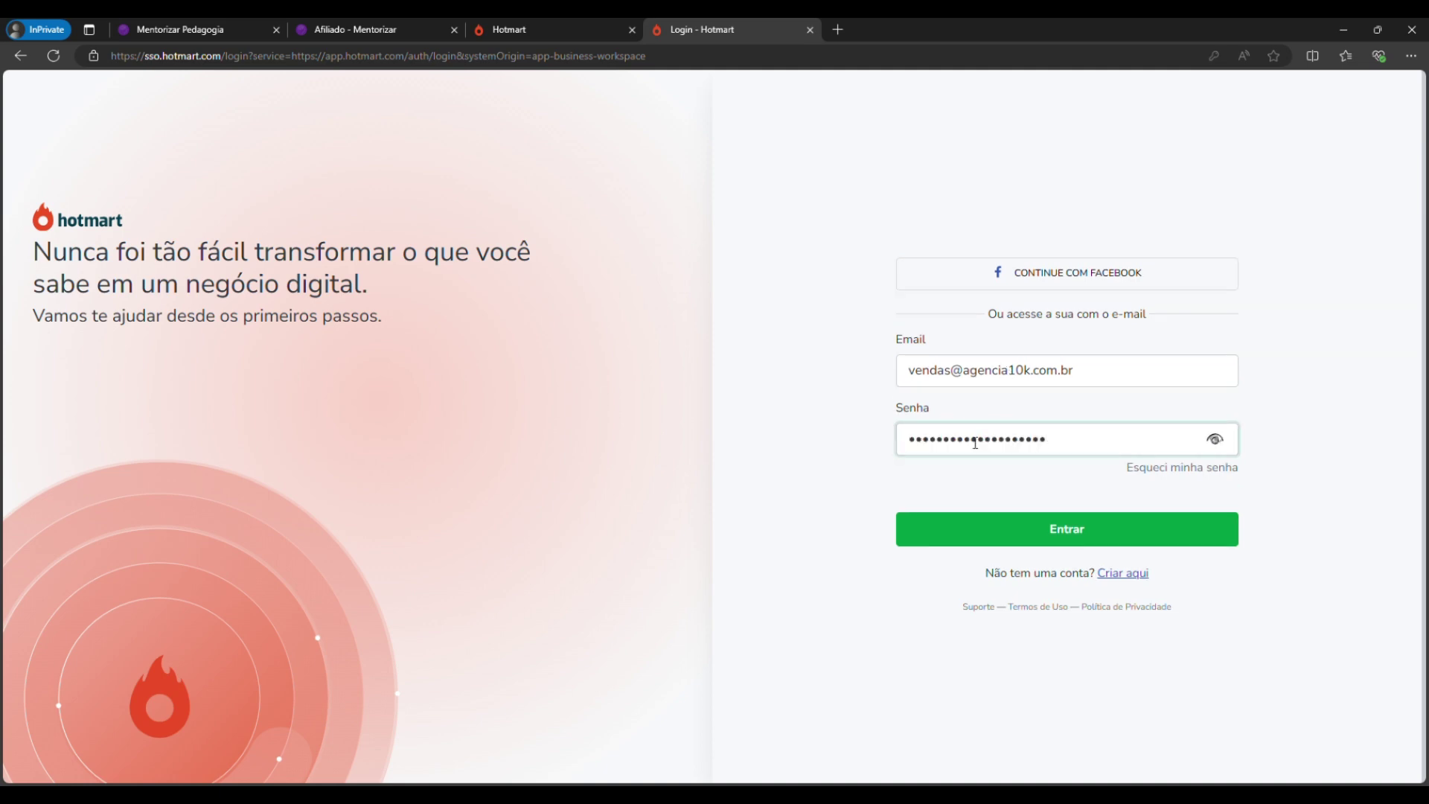
pyautogui.click(1006, 527)
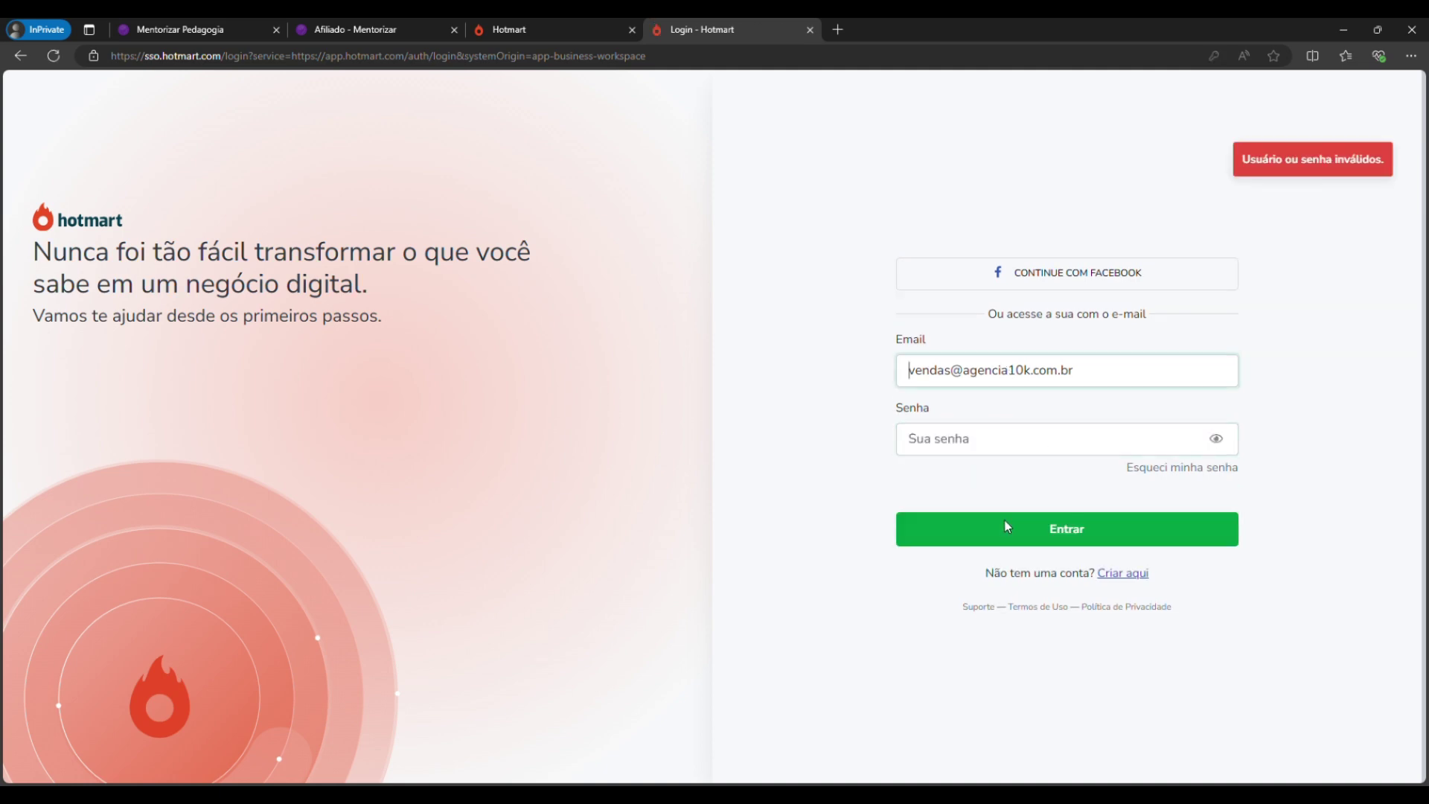
# Retype the rejected password and log in again.
pyautogui.click(1005, 449)
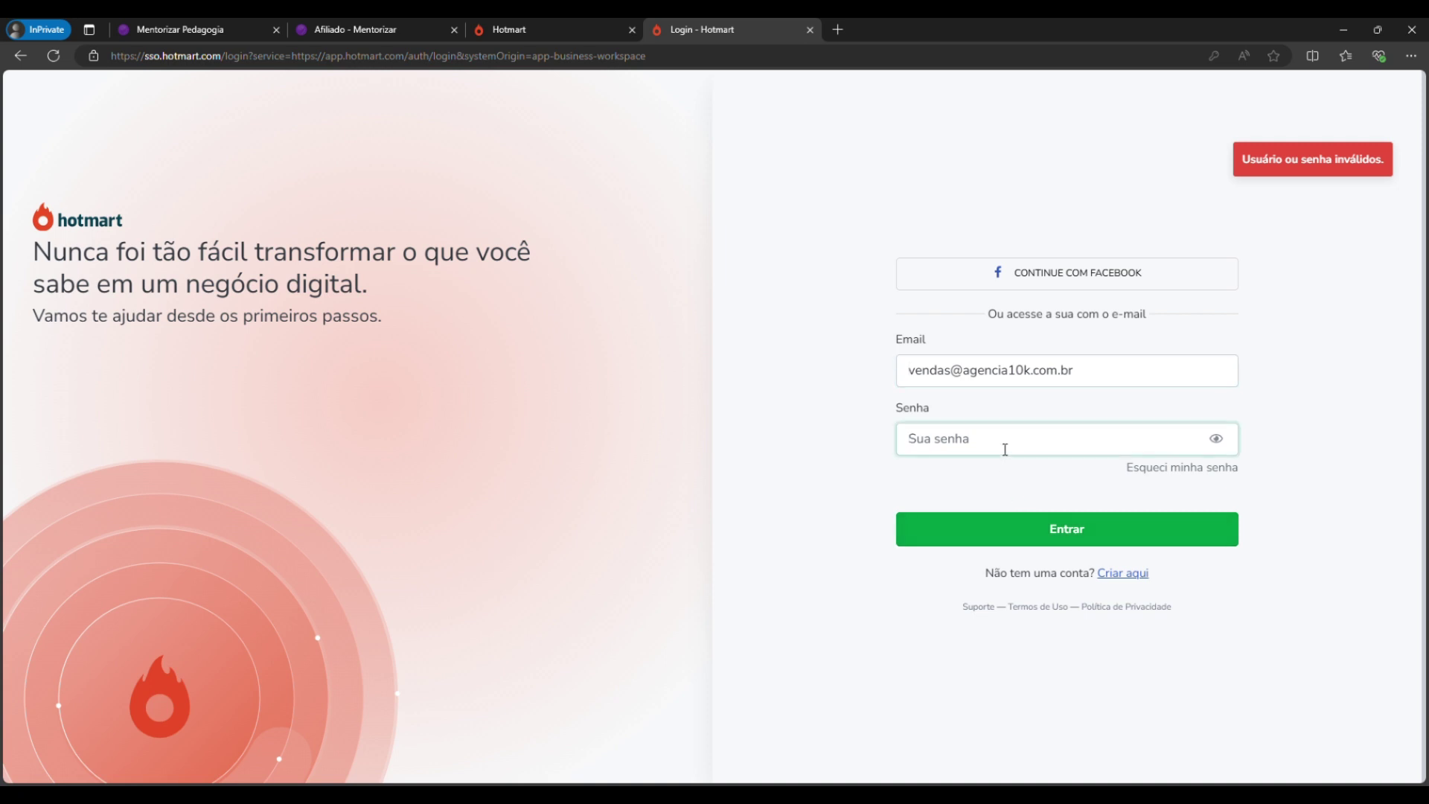
pyautogui.write('••••••••••')
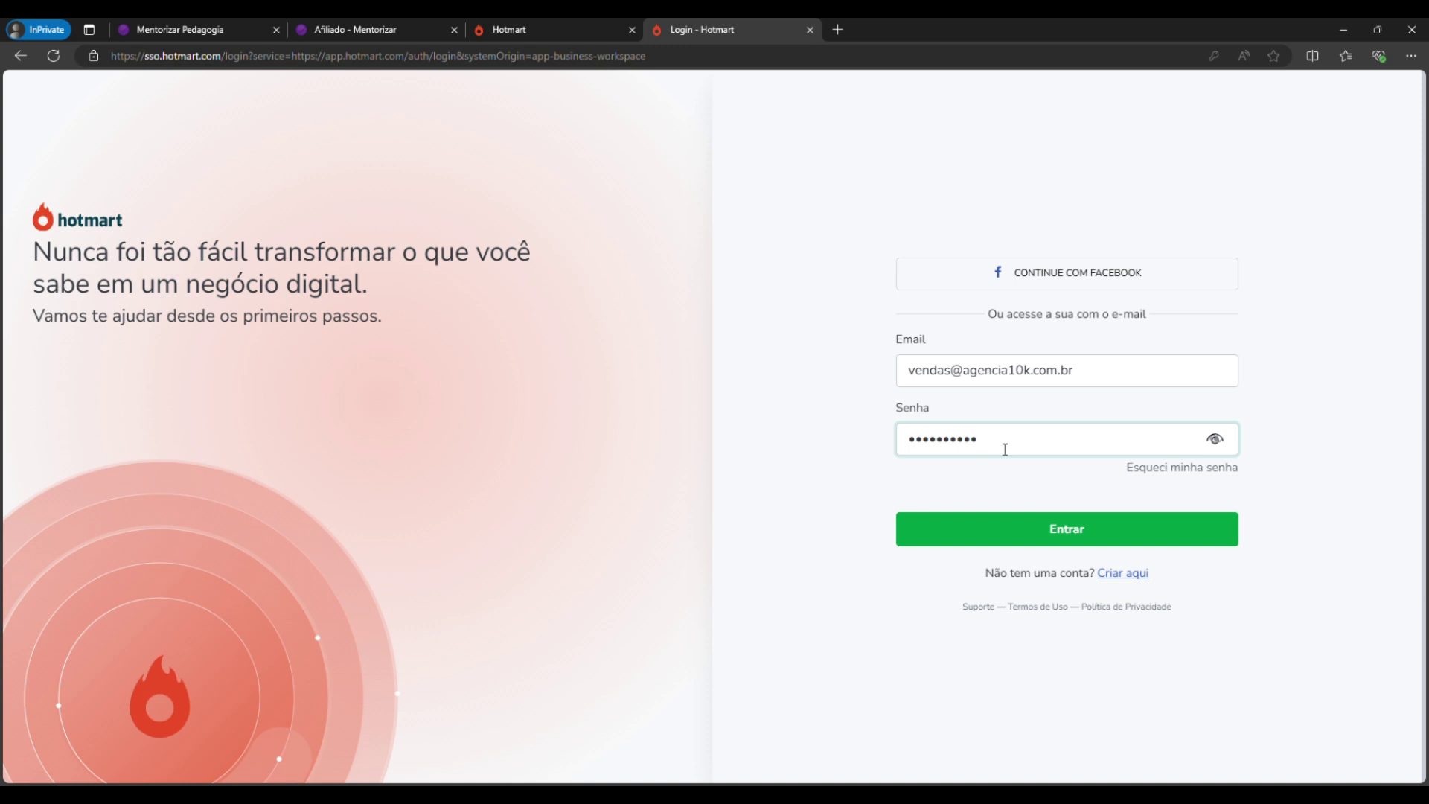
pyautogui.write('••••••••••')
pyautogui.press('Return')
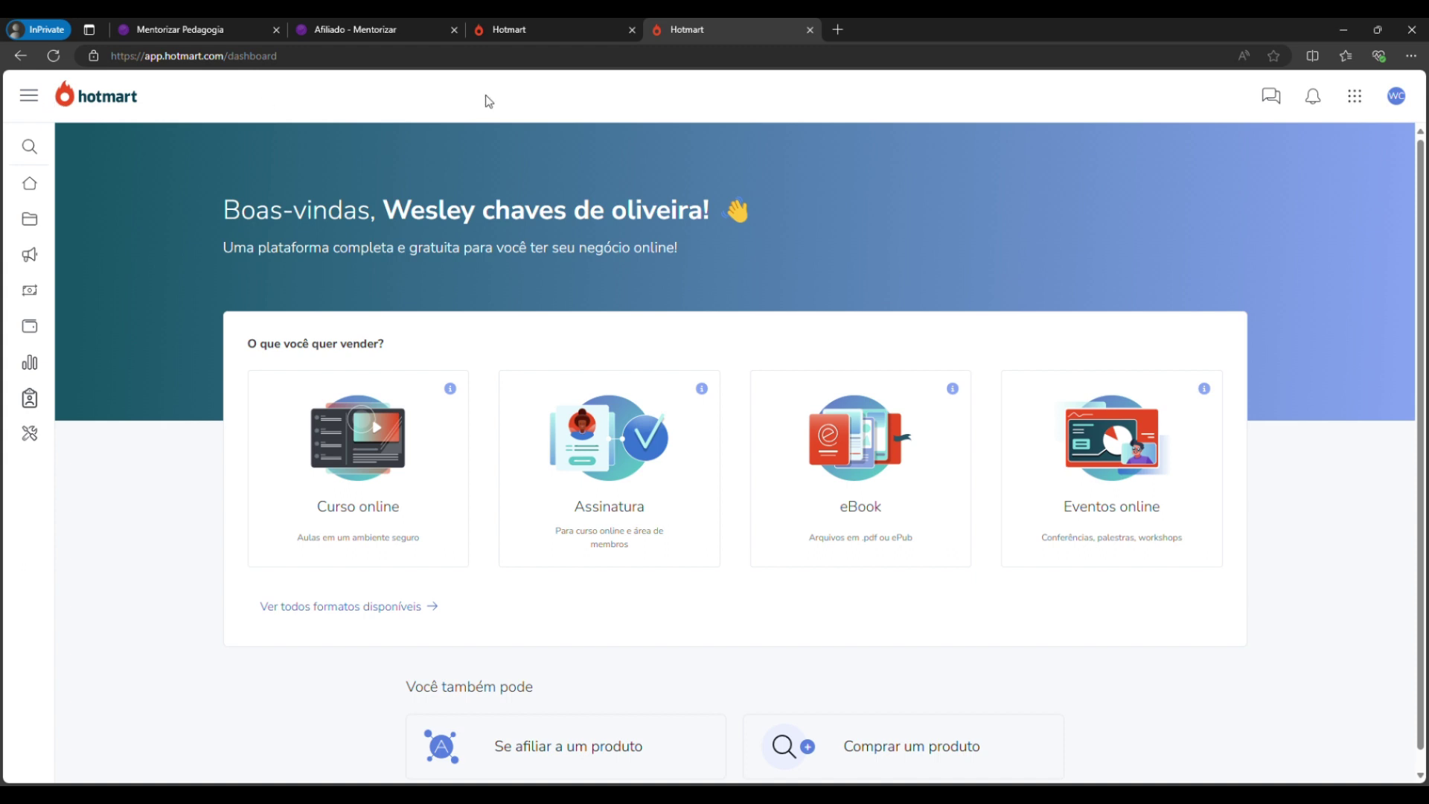
# Expand Produtos in the sidebar, then return to the Verde Oliva - ESFCEX / Exército affiliation tab.
pyautogui.moveTo(14, 156)
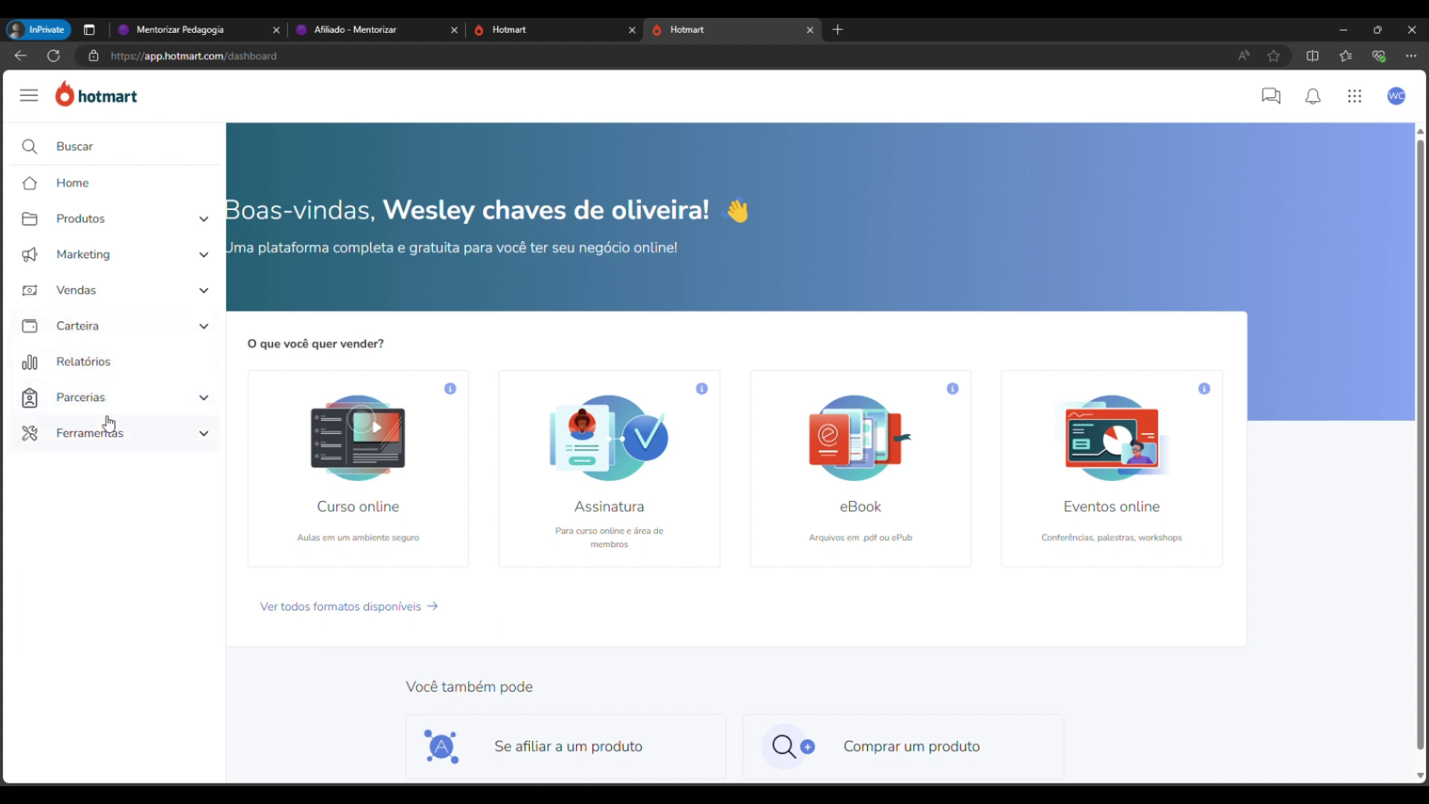
pyautogui.click(204, 220)
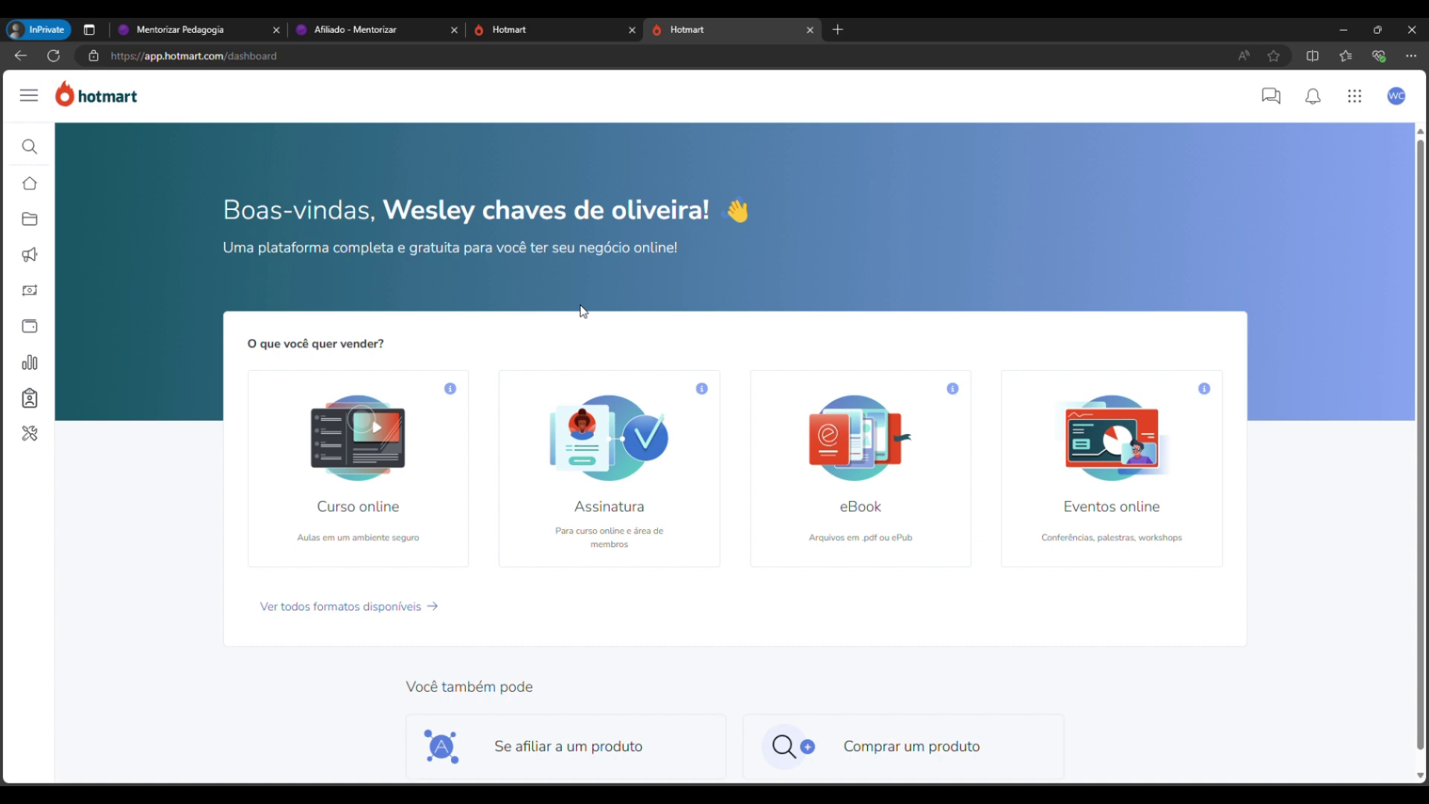
pyautogui.click(575, 30)
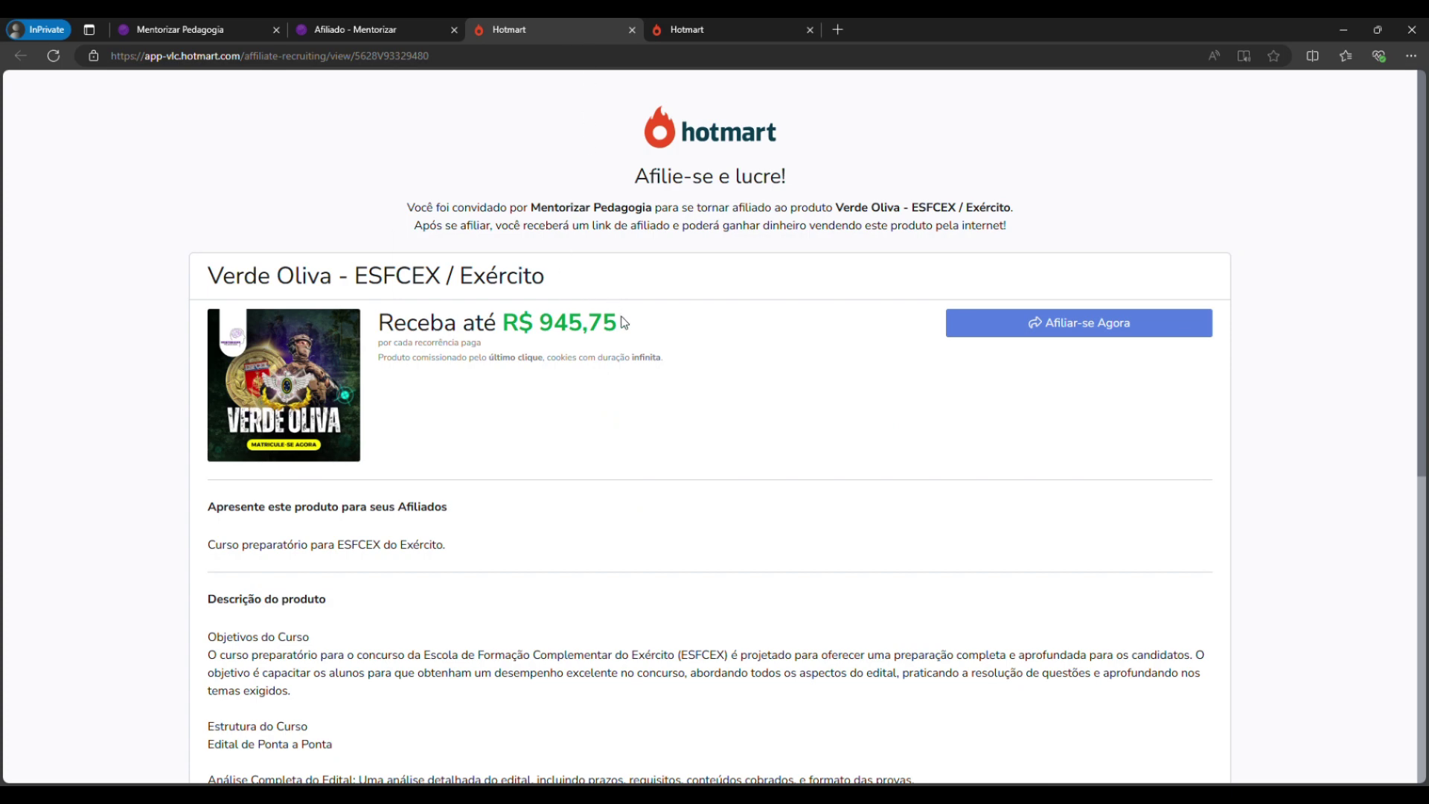
# Affiliate to Verde Oliva - ESFCEX / Exército with Afiliar-se Agora to reach its Hotlinks page.
pyautogui.scroll(-3, 638, 309)
pyautogui.scroll(3, 685, 314)
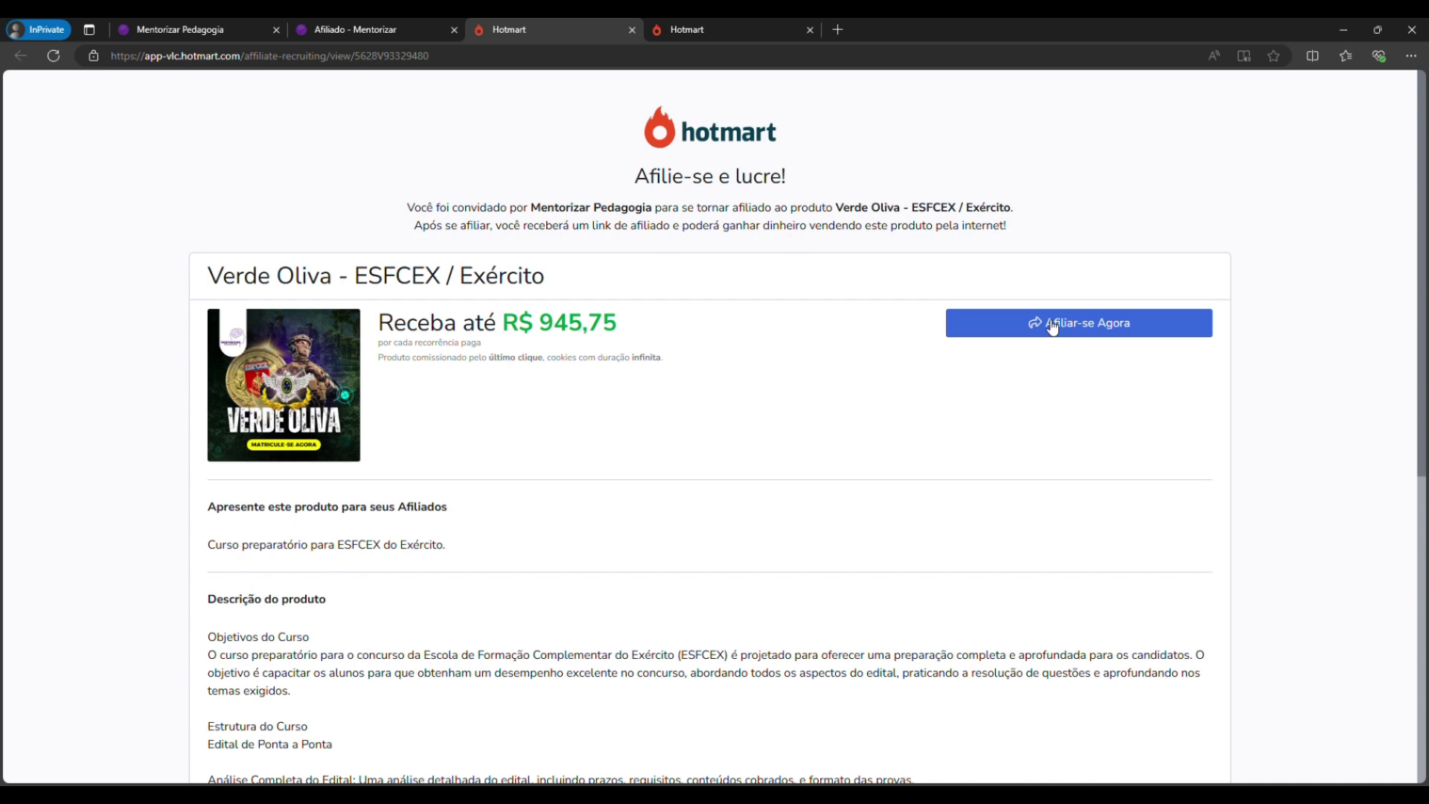
pyautogui.click(1087, 325)
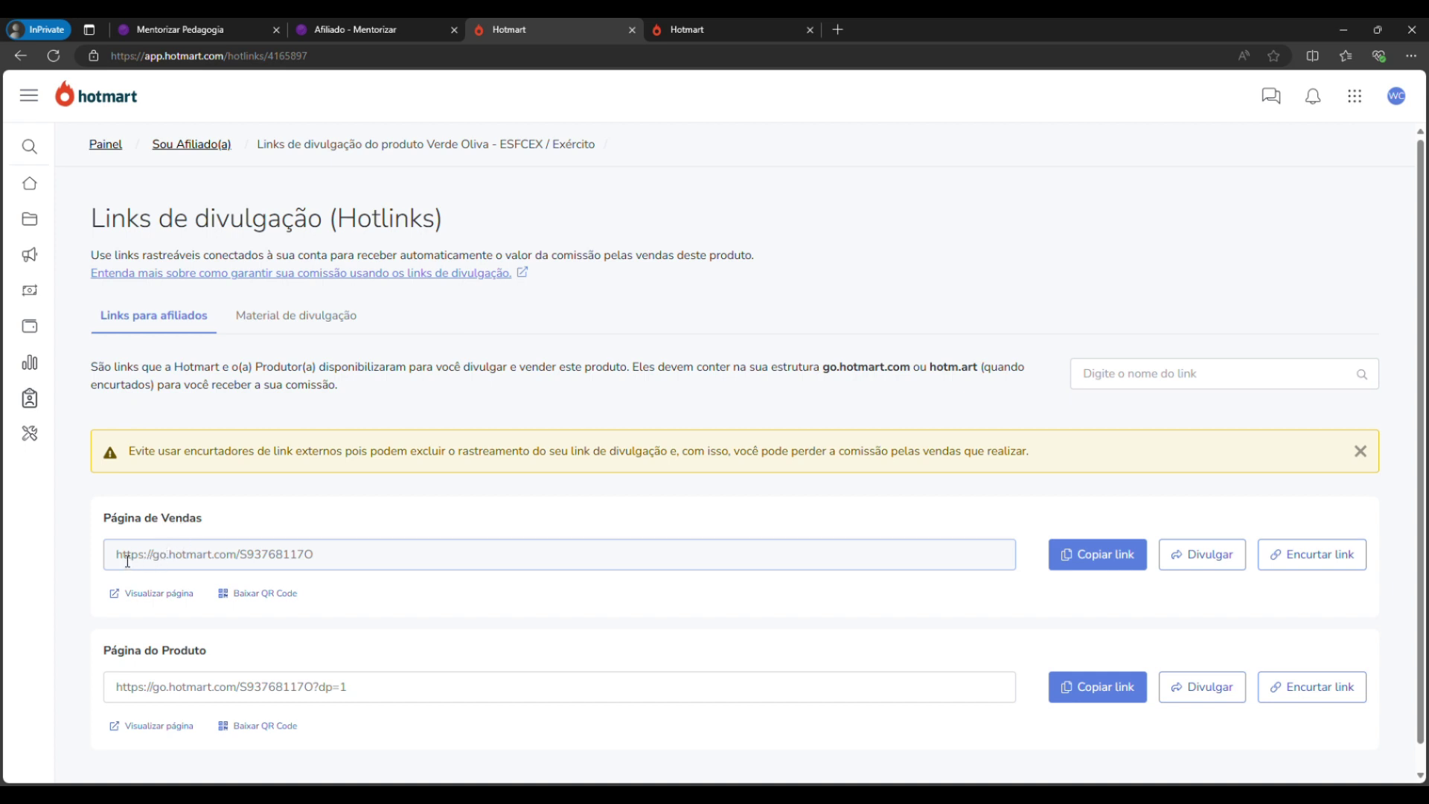
pyautogui.moveTo(121, 555); pyautogui.dragTo(318, 577)
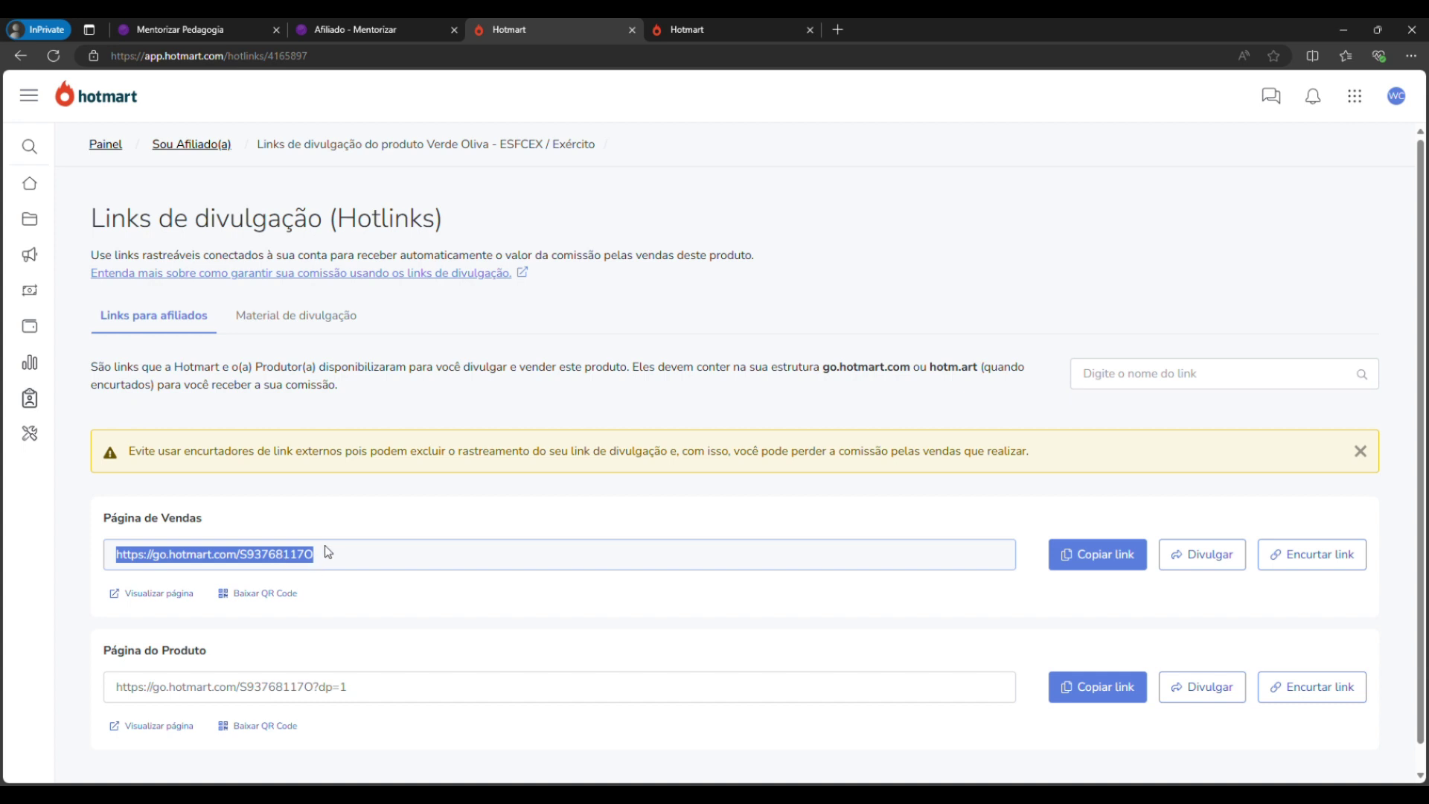
pyautogui.click(286, 558)
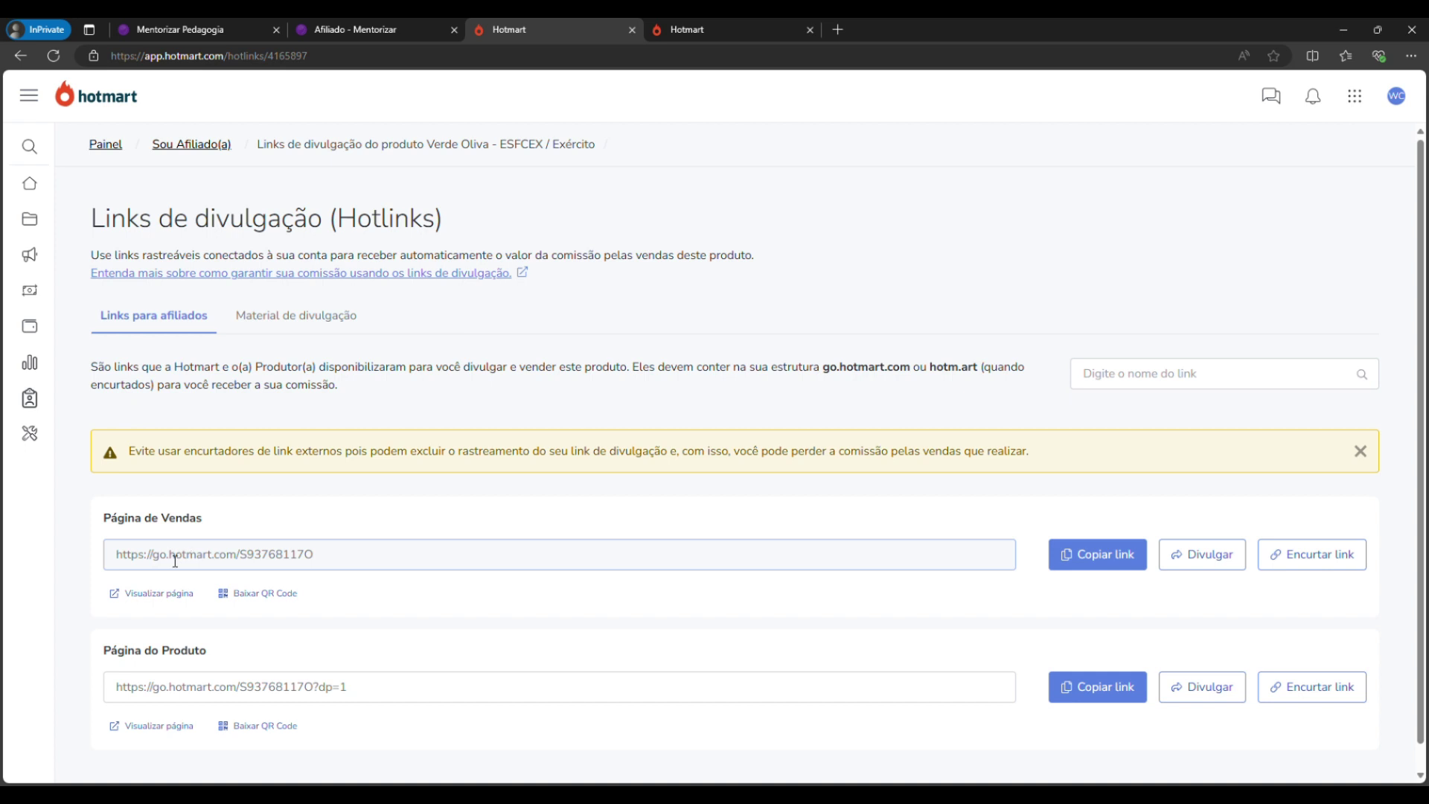
pyautogui.moveTo(168, 560); pyautogui.dragTo(155, 564)
pyautogui.click(190, 563)
pyautogui.moveTo(169, 562); pyautogui.dragTo(240, 565)
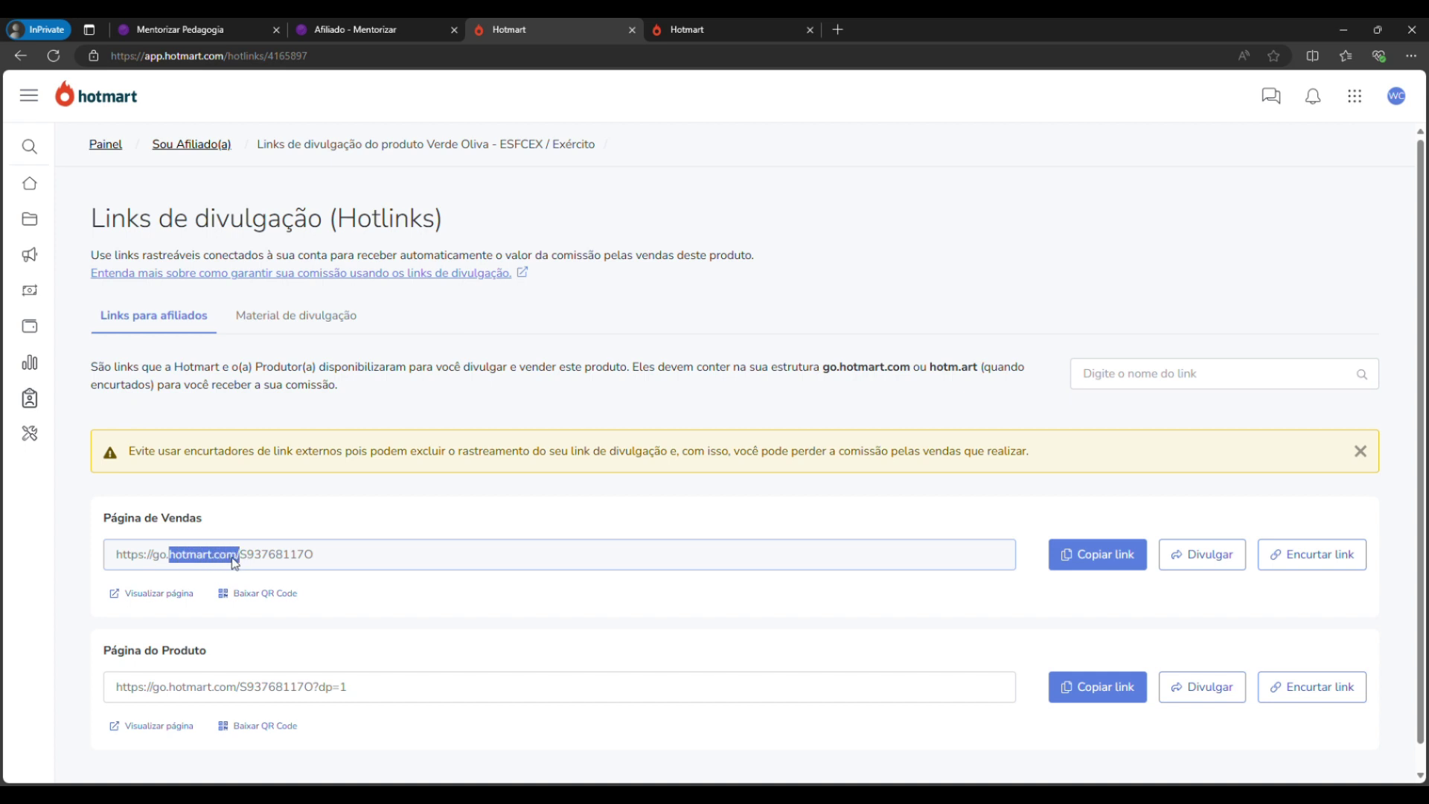
pyautogui.click(246, 563)
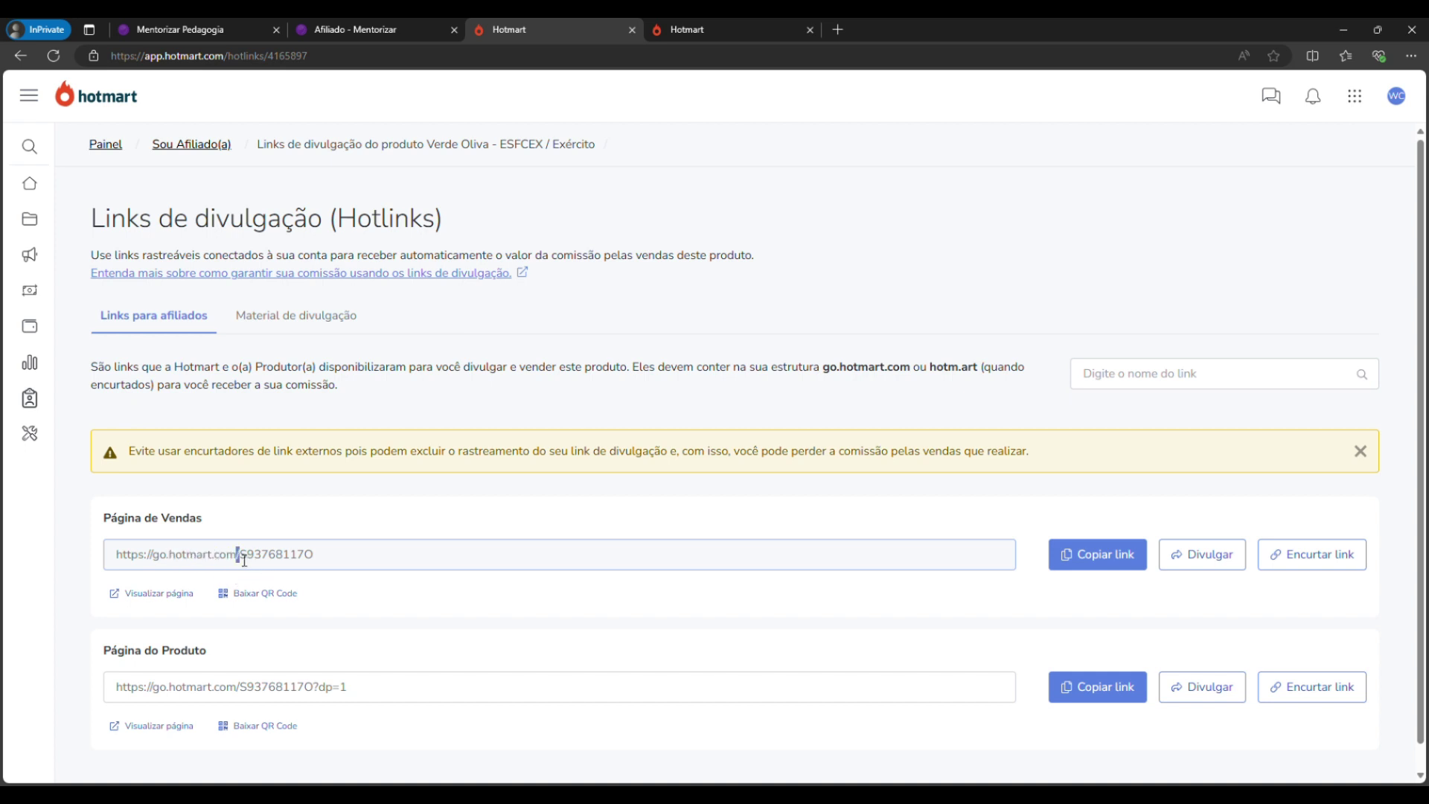
pyautogui.moveTo(240, 559); pyautogui.dragTo(321, 559)
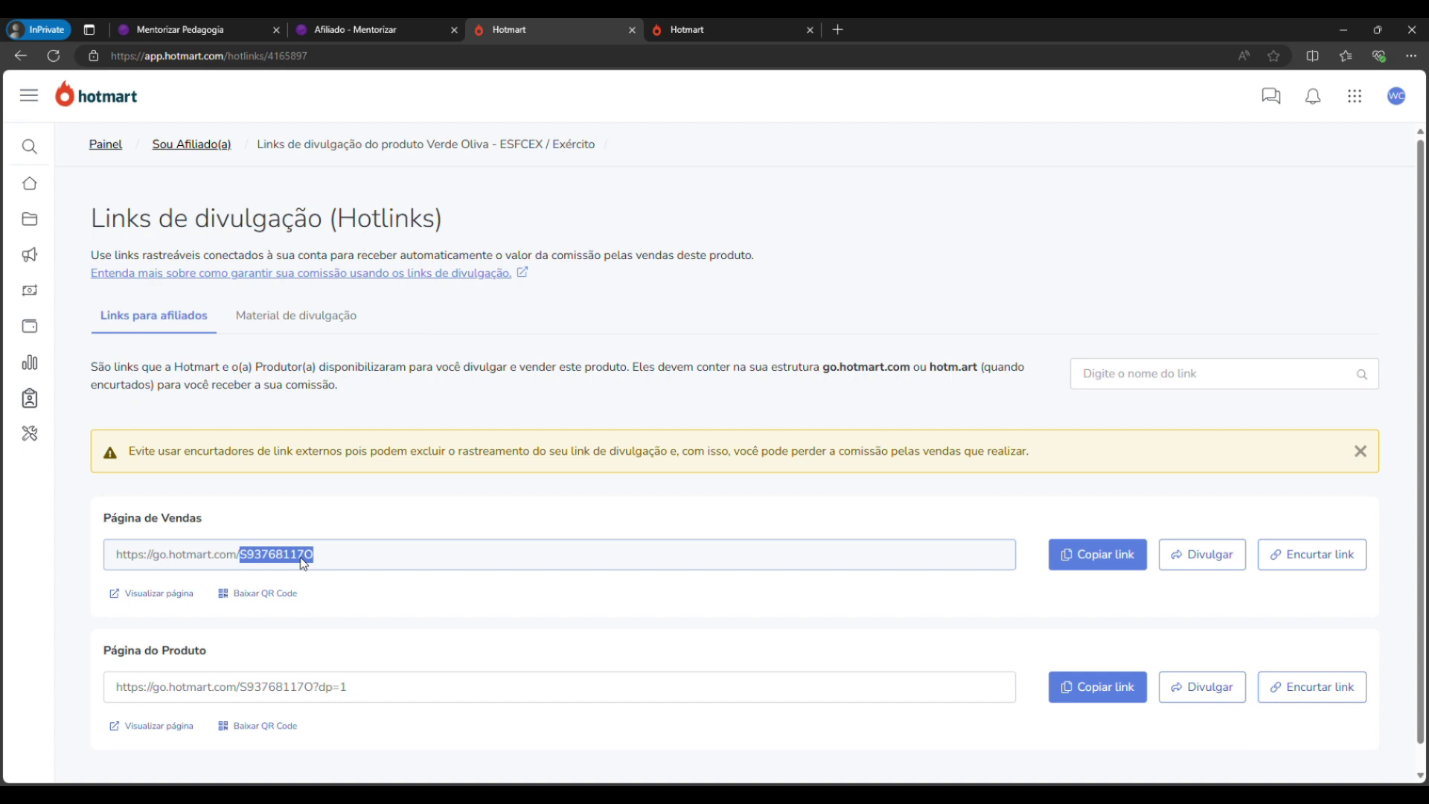
pyautogui.click(398, 577)
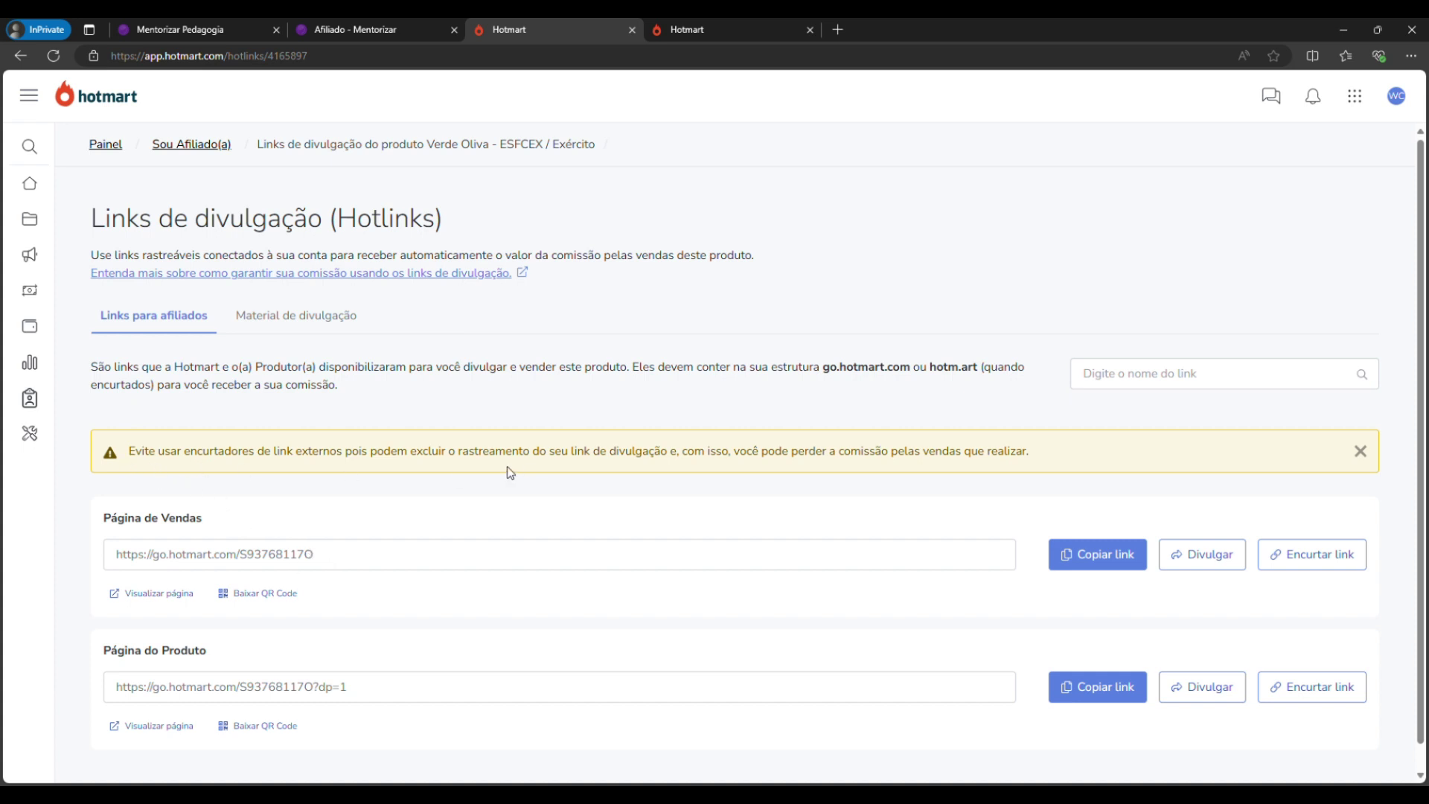
pyautogui.tripleClick(258, 454)
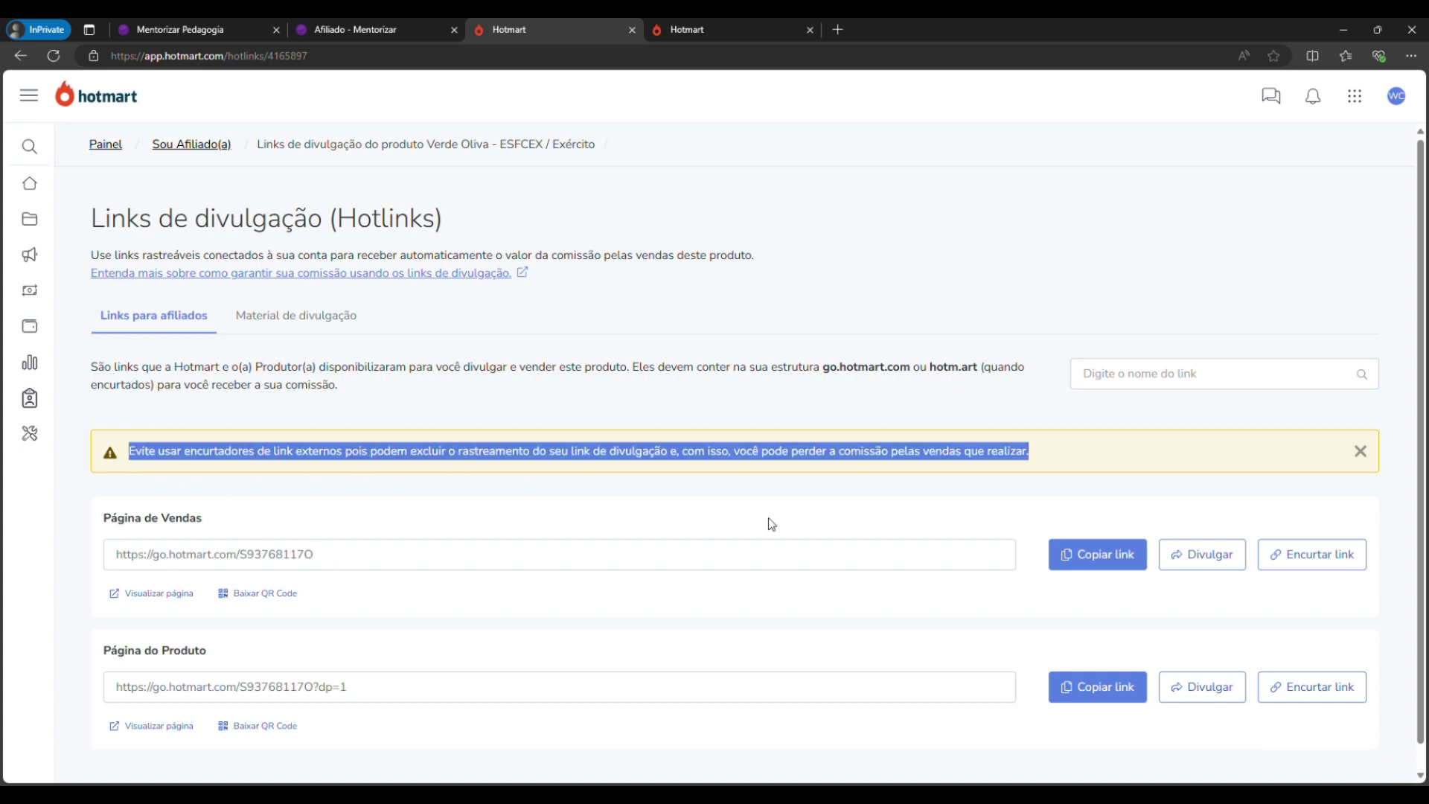
pyautogui.click(912, 523)
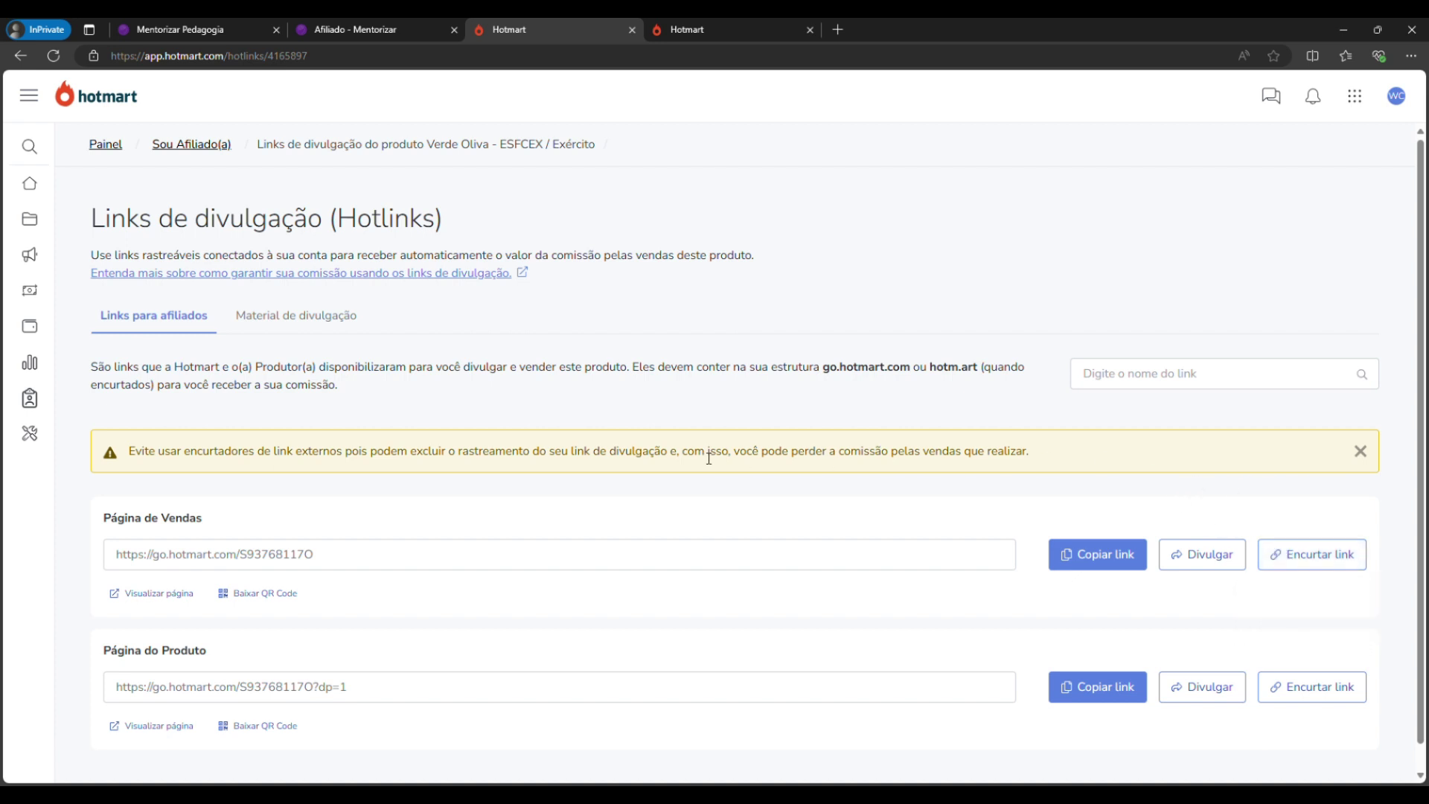
pyautogui.moveTo(816, 451); pyautogui.dragTo(916, 449)
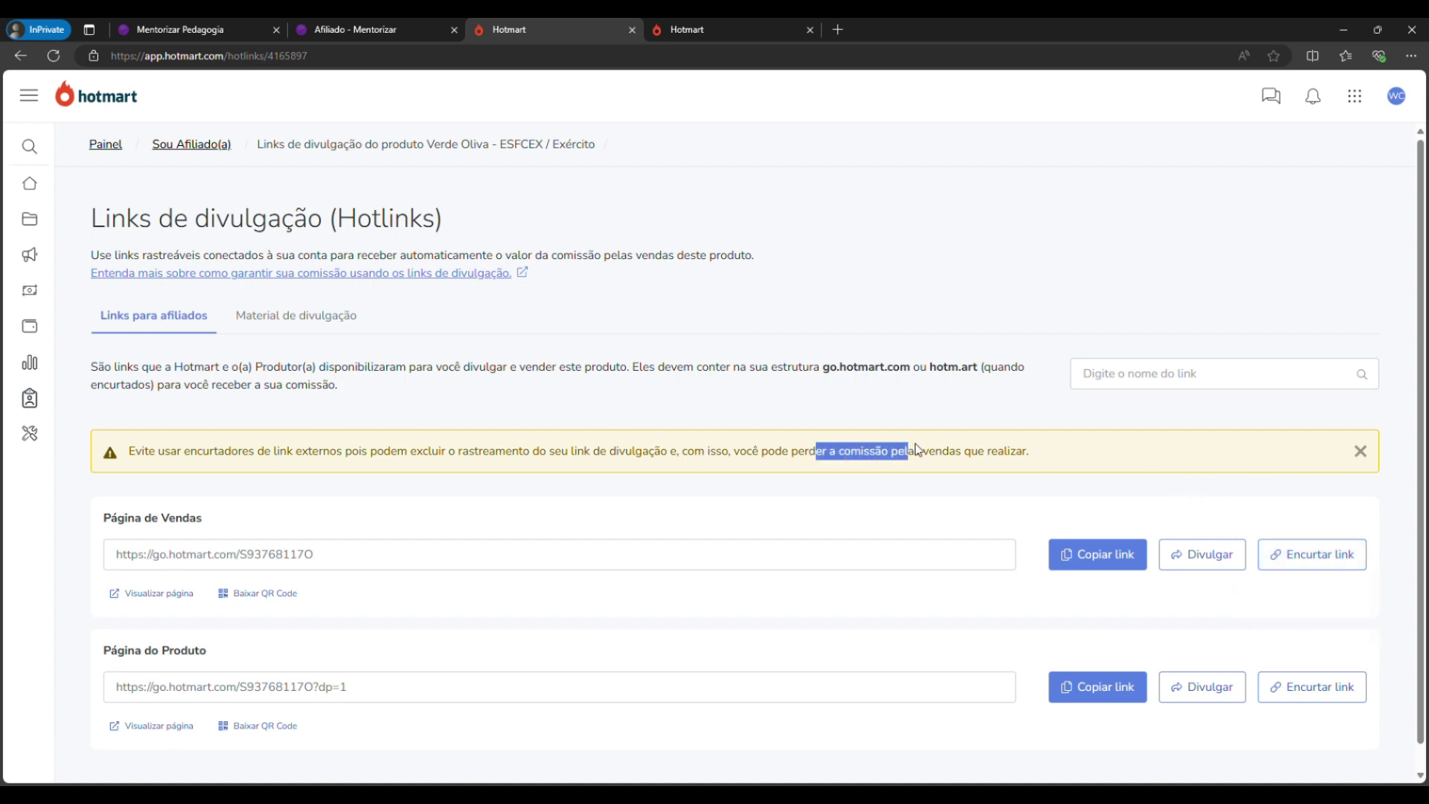
pyautogui.click(1266, 533)
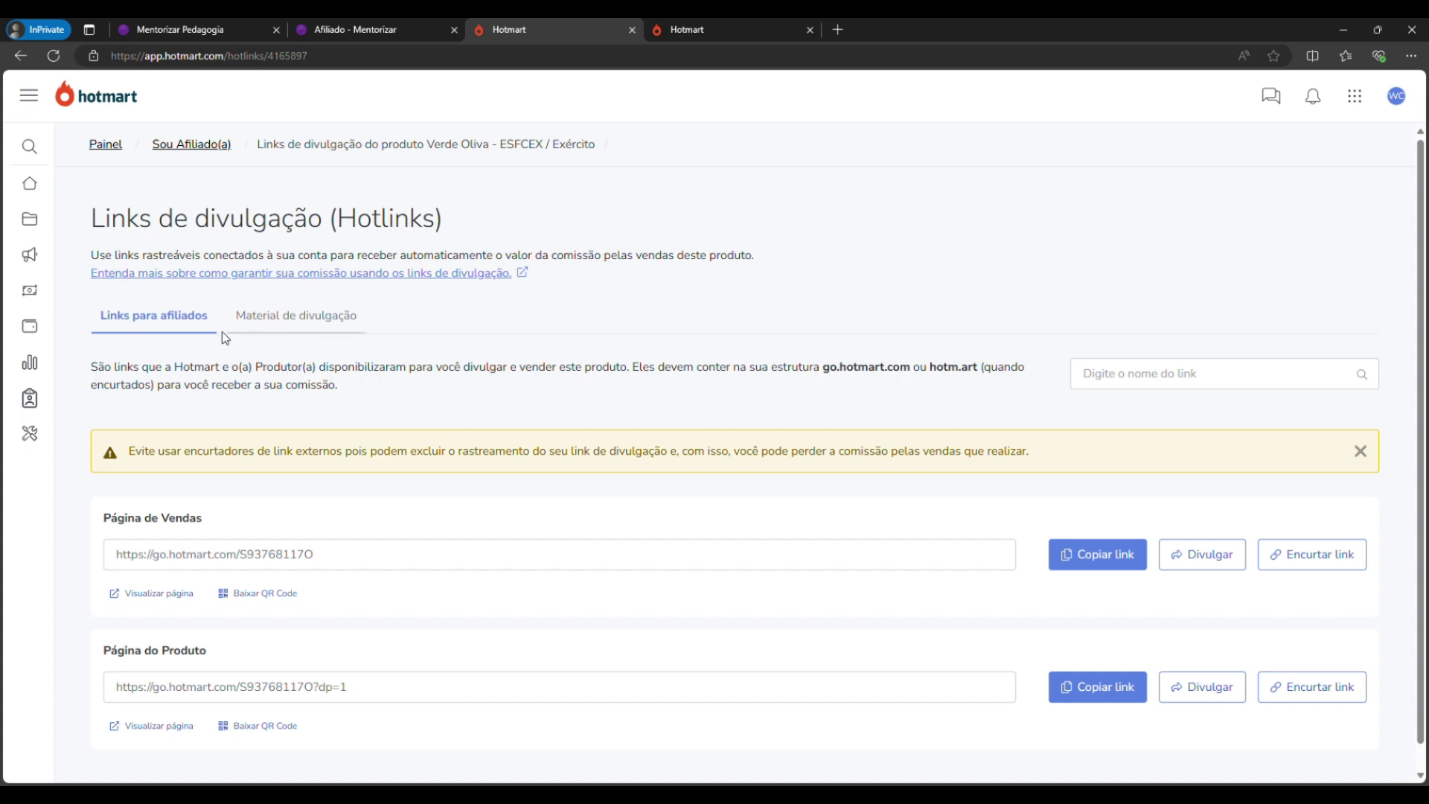
# Review the Verde Oliva Banner Vertical and Banner 600 x 600px promotional material.
pyautogui.click(269, 315)
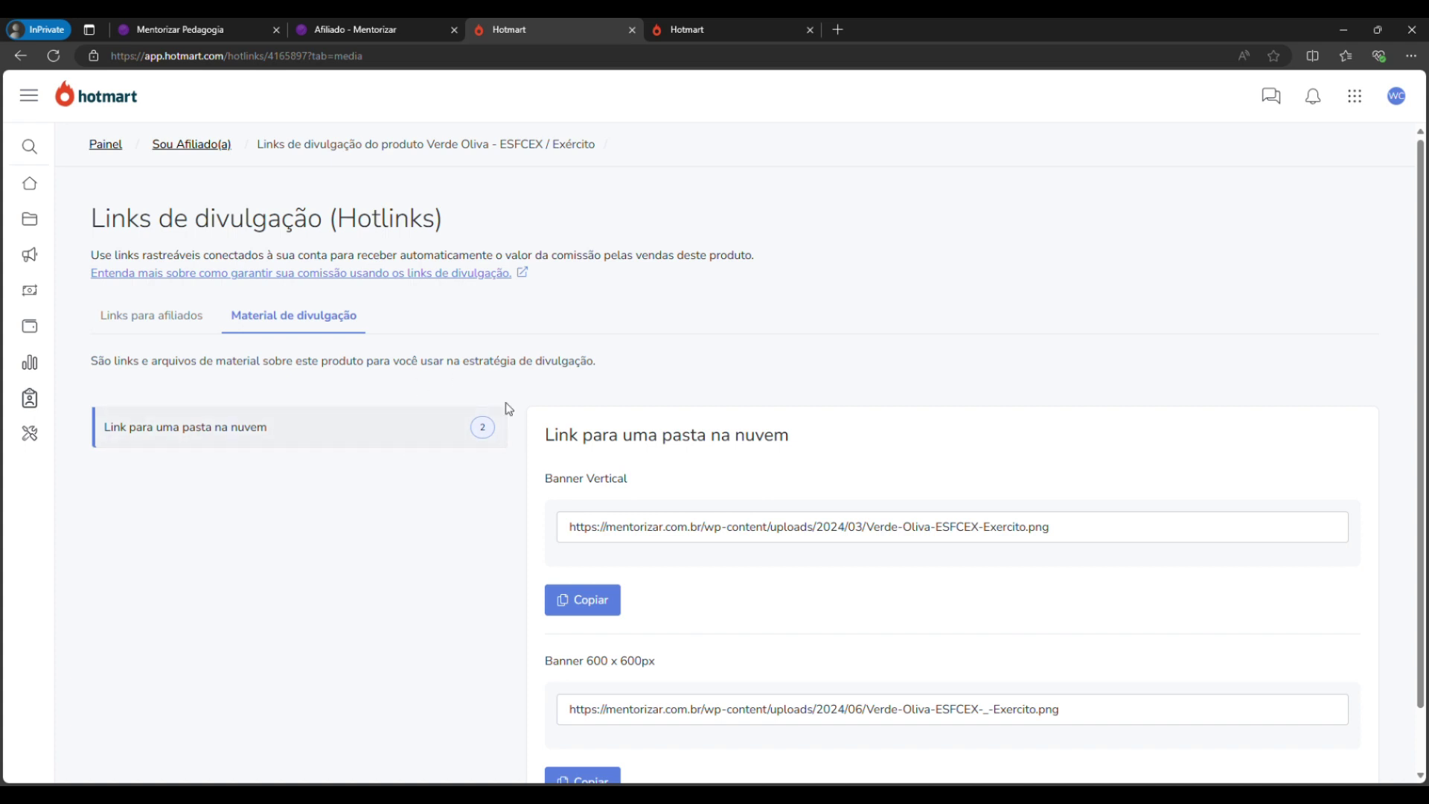
pyautogui.scroll(-1, 591, 322)
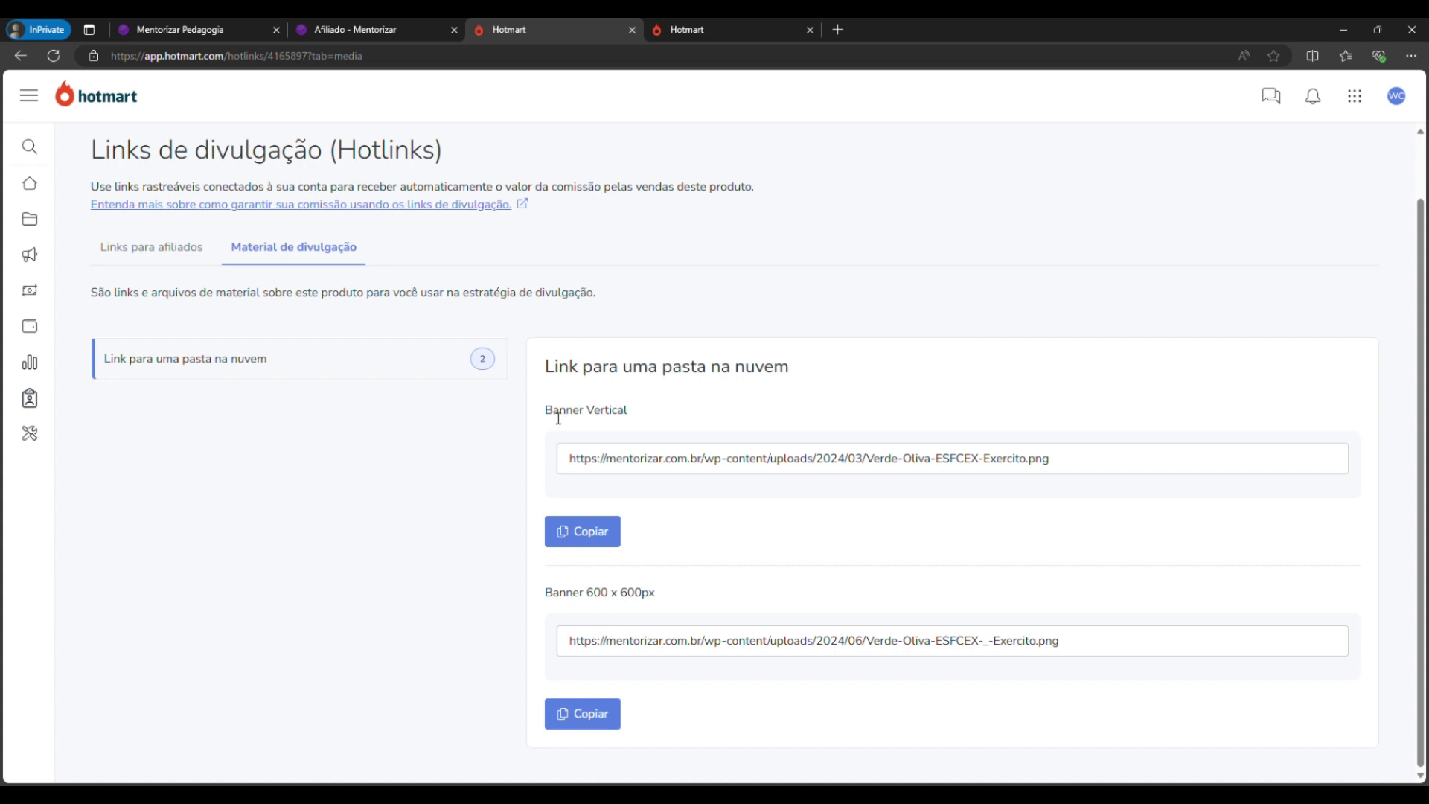
pyautogui.moveTo(554, 417); pyautogui.dragTo(650, 409)
pyautogui.moveTo(554, 595); pyautogui.dragTo(690, 588)
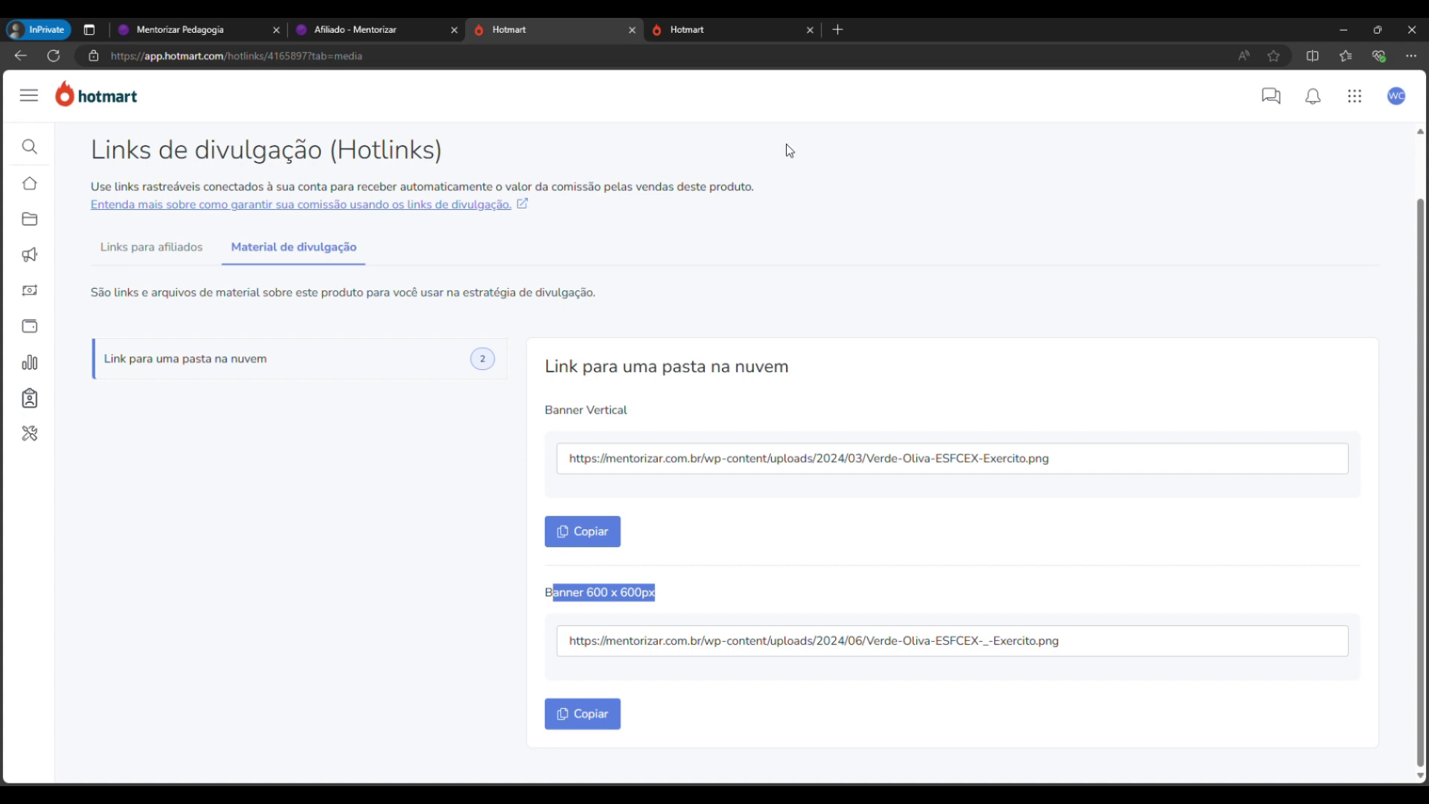
# Return to the Links para afiliados, then bring up the Mentorizar affiliate programme page.
pyautogui.click(194, 260)
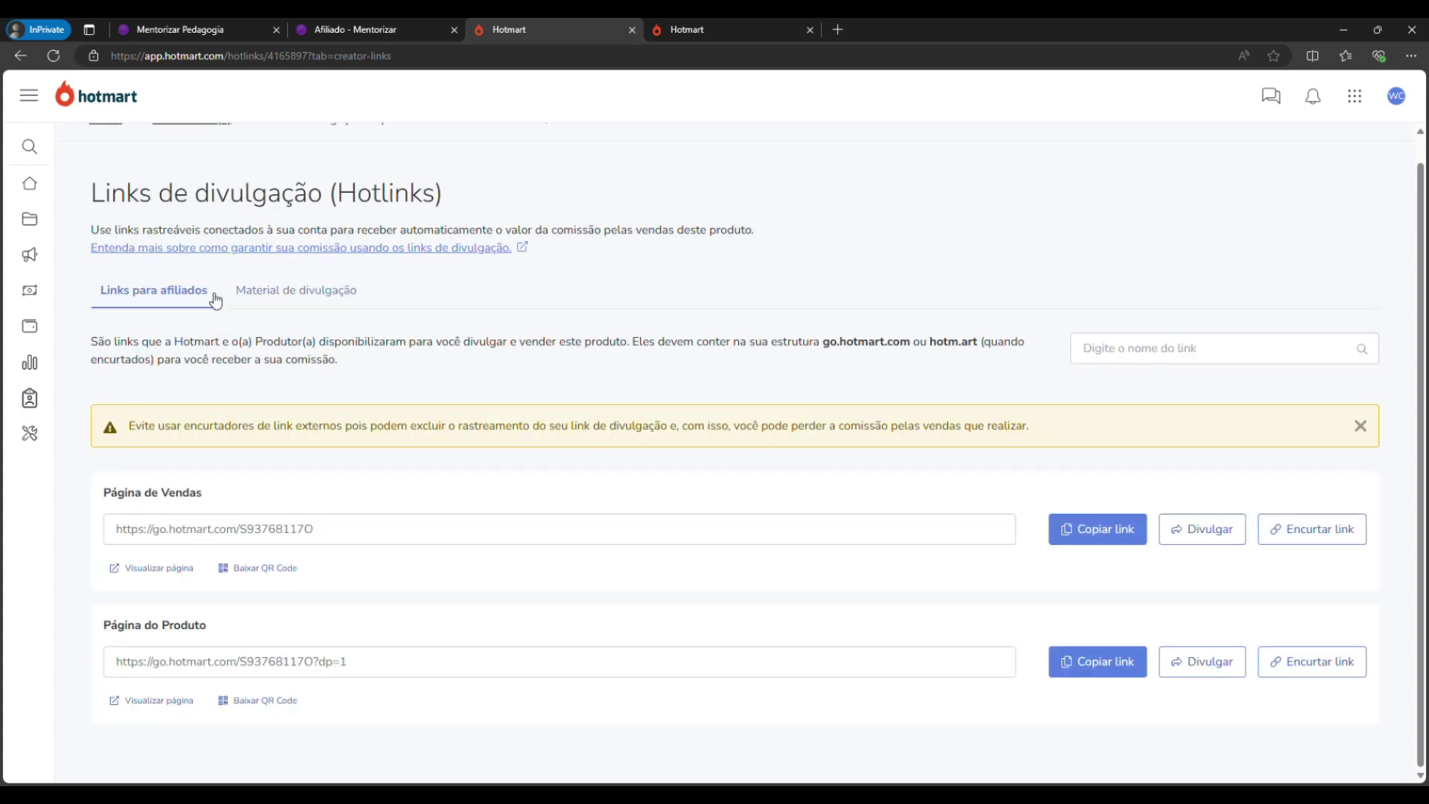
pyautogui.click(310, 302)
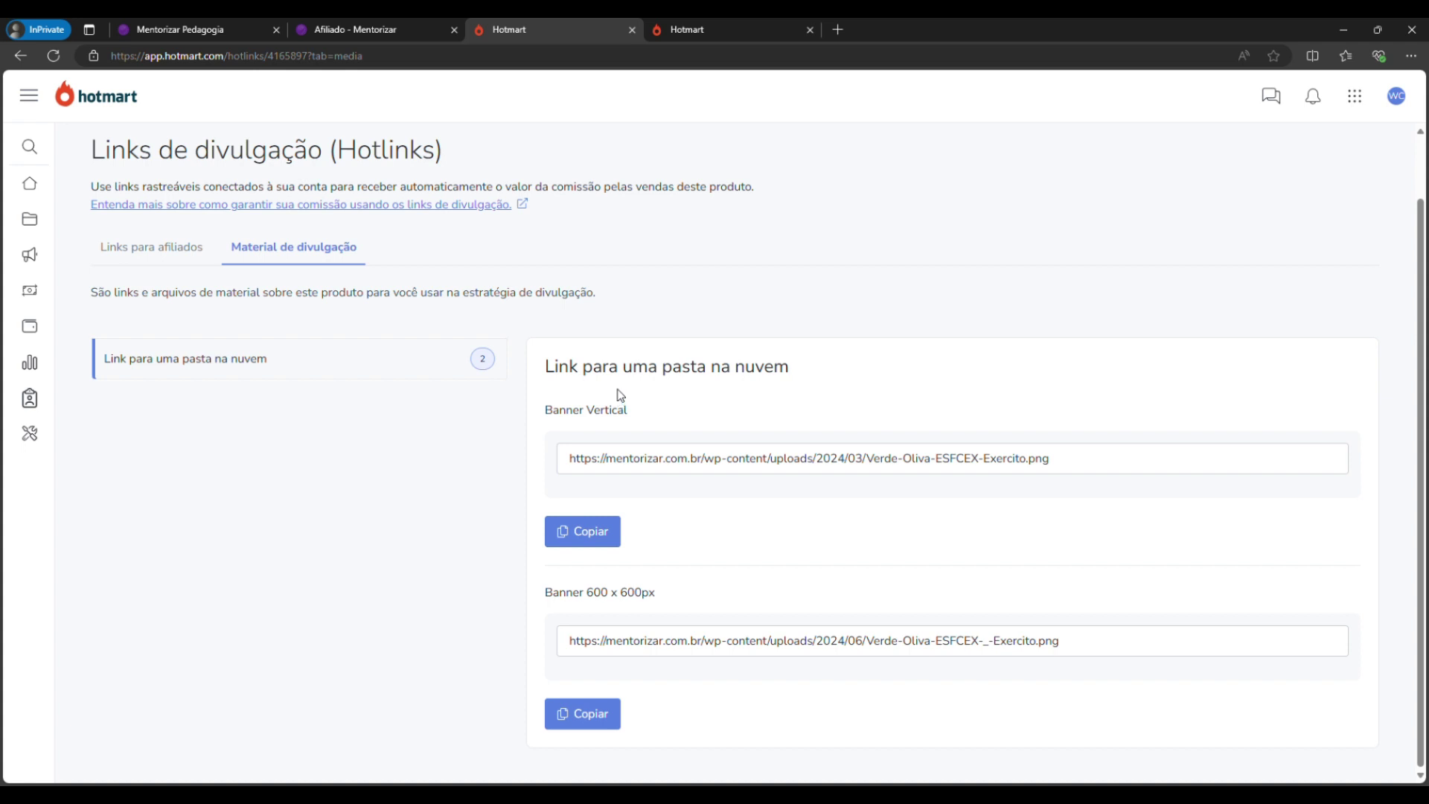
pyautogui.click(170, 251)
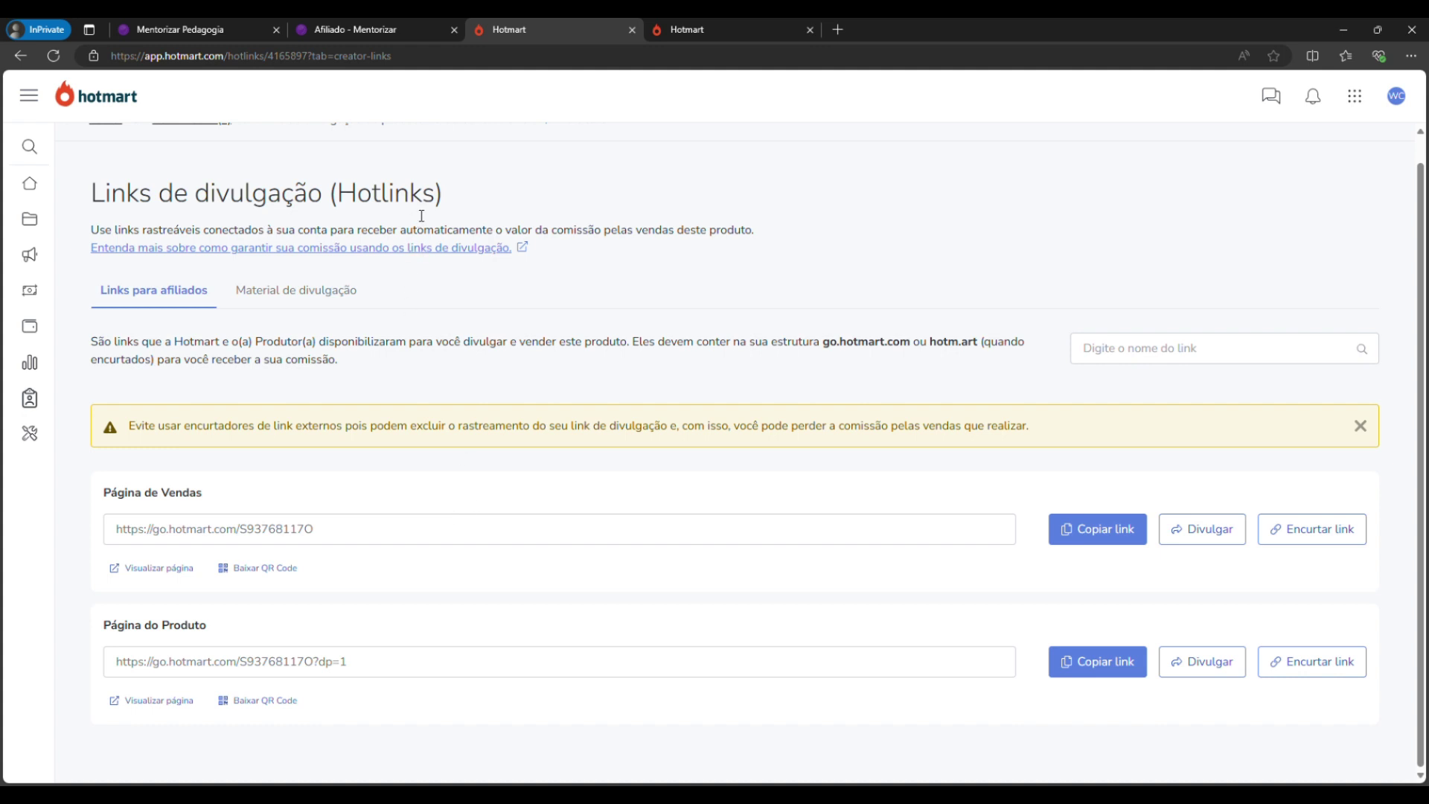
pyautogui.click(410, 30)
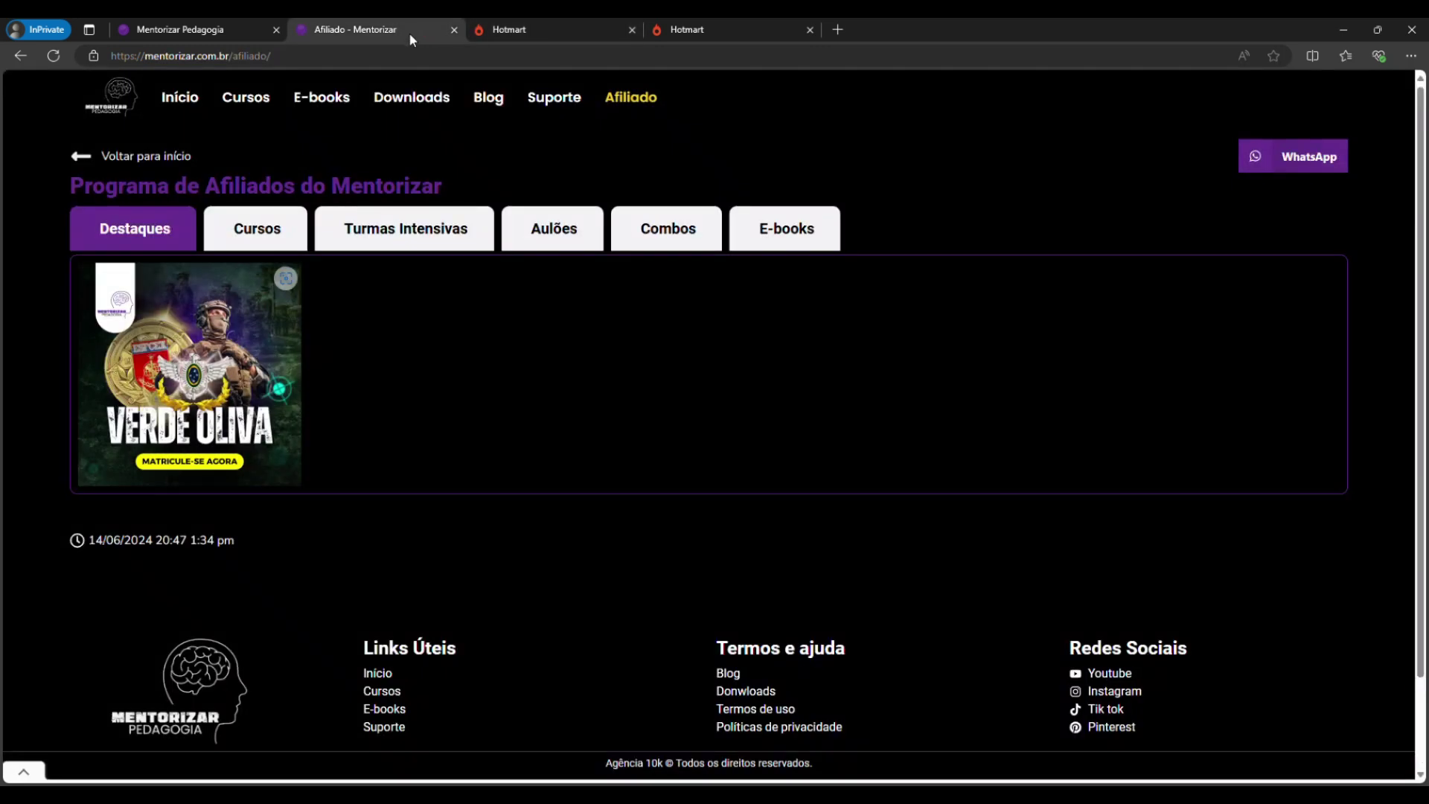
# Open the Prefeitura de Maricá Turma Intensiva banner from Cursos > Turmas Intensivas.
pyautogui.click(273, 226)
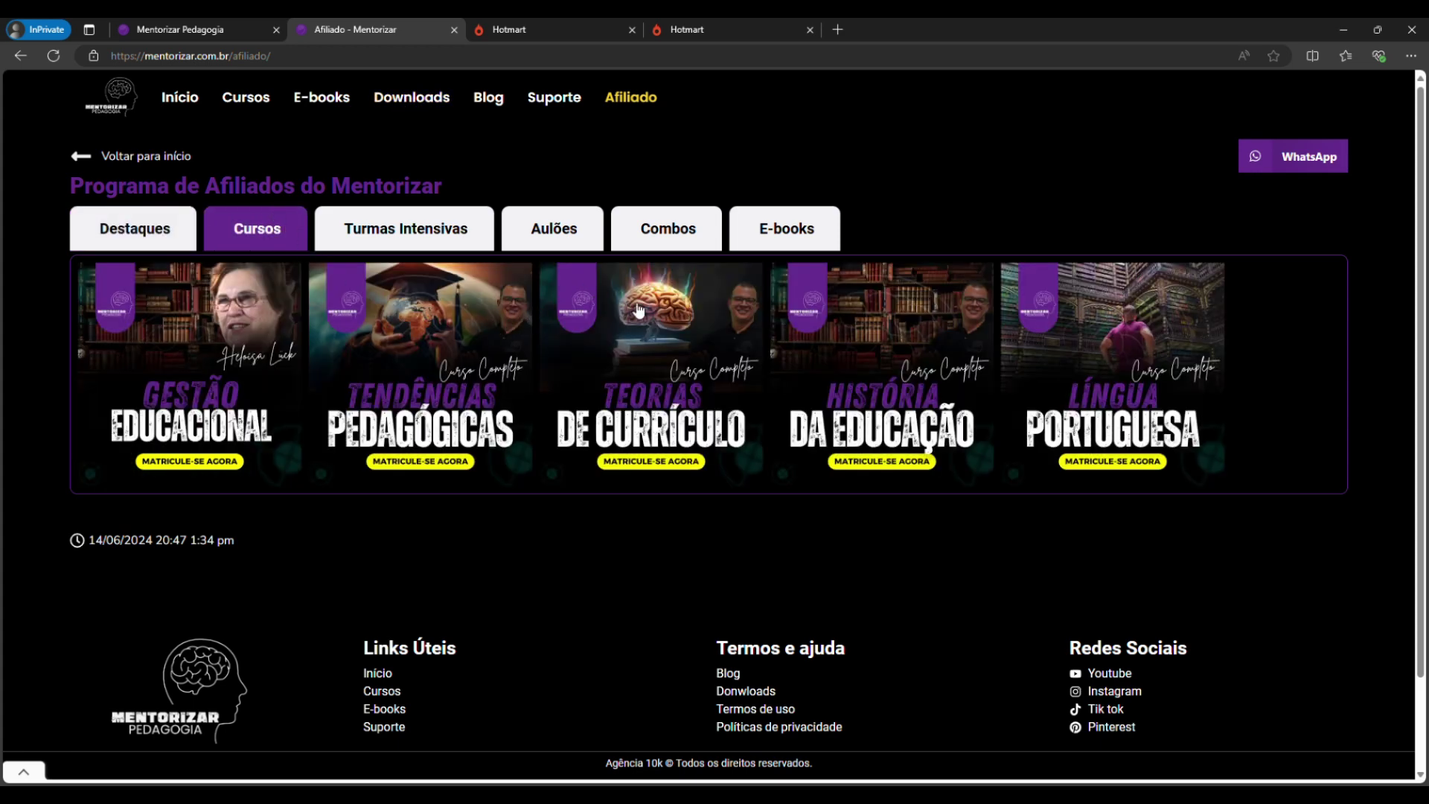
pyautogui.click(423, 237)
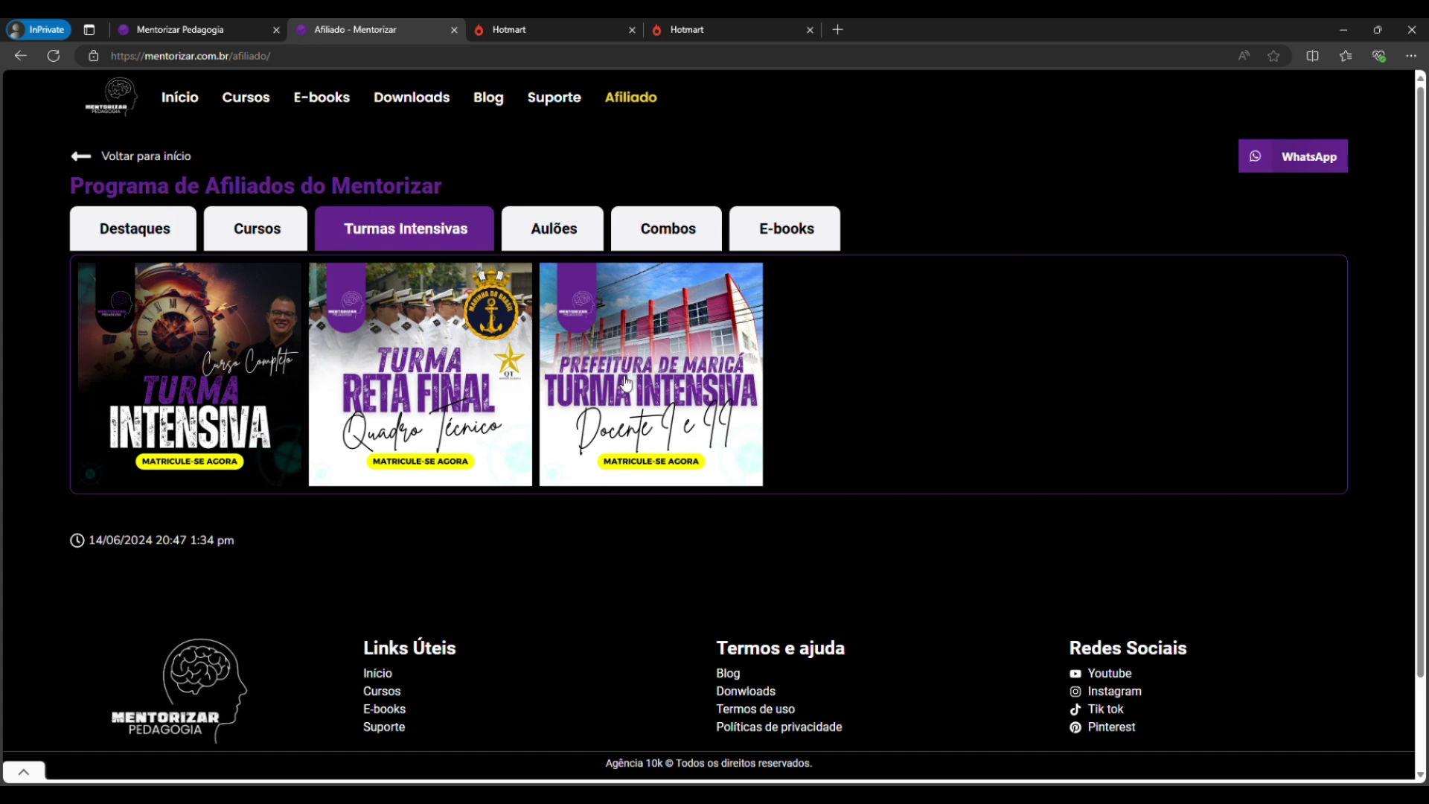
pyautogui.click(647, 380)
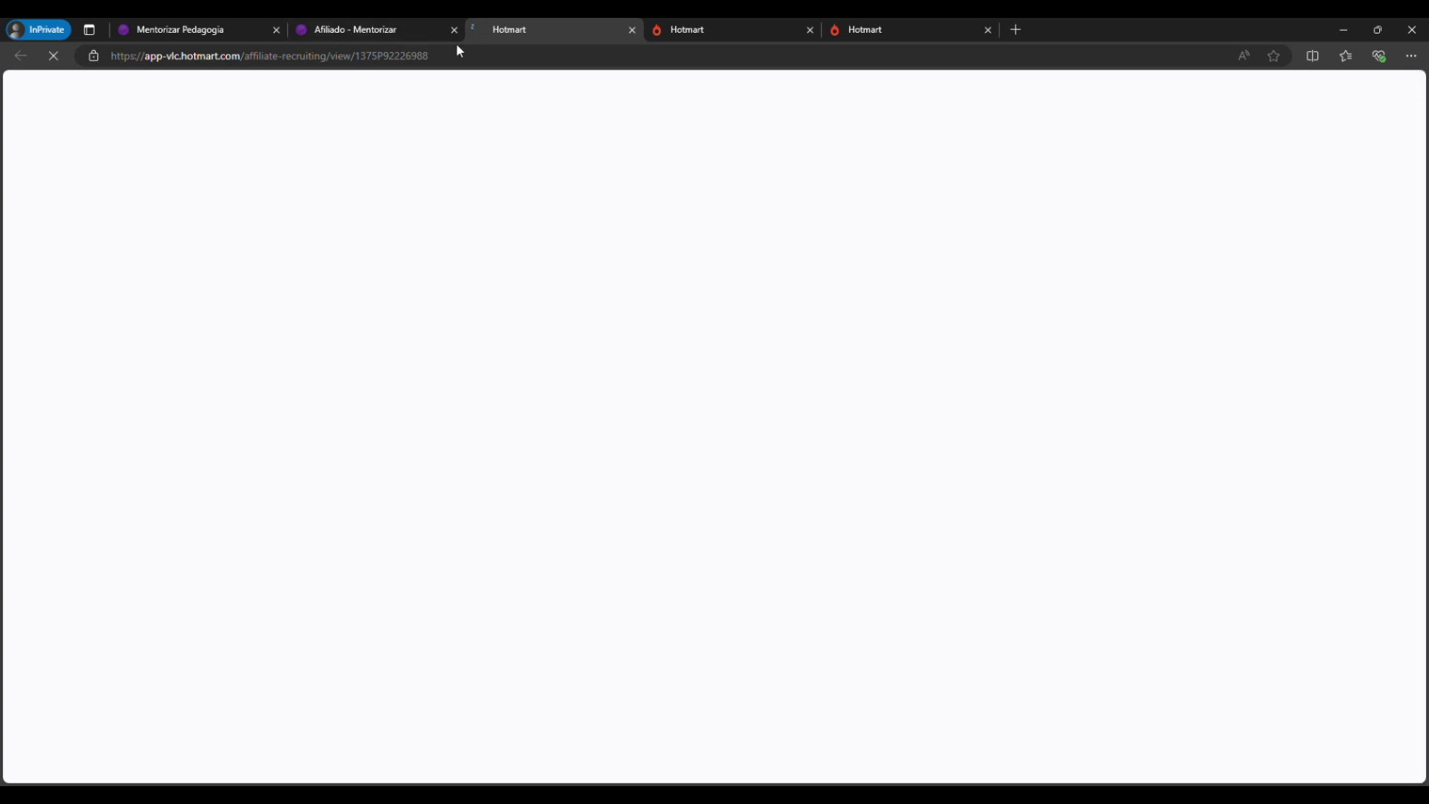
# Check the R$ 61,60 commission on Prefeitura de Maricá Turma Intensiva - Docente I e II, then affiliate.
pyautogui.click(376, 32)
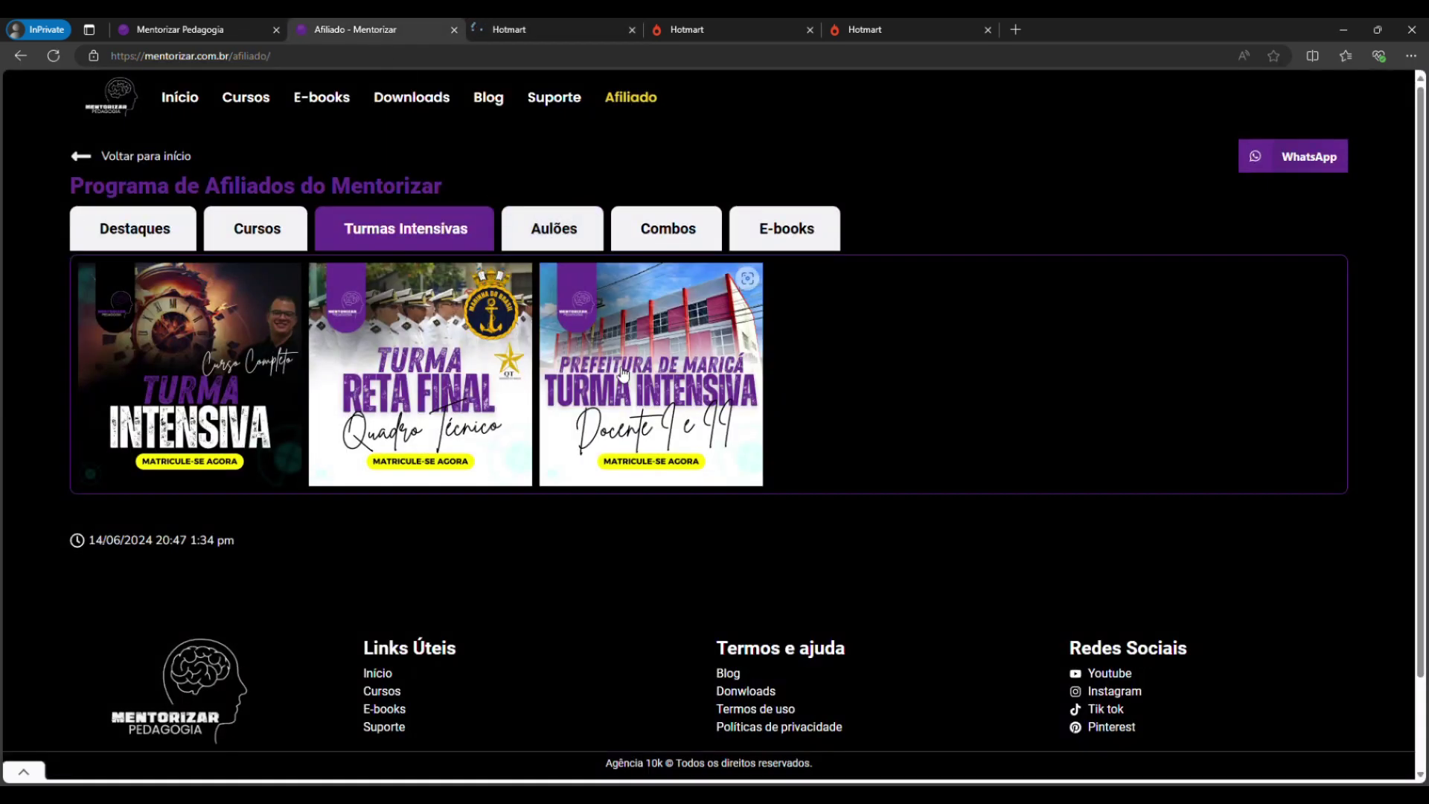
pyautogui.click(566, 32)
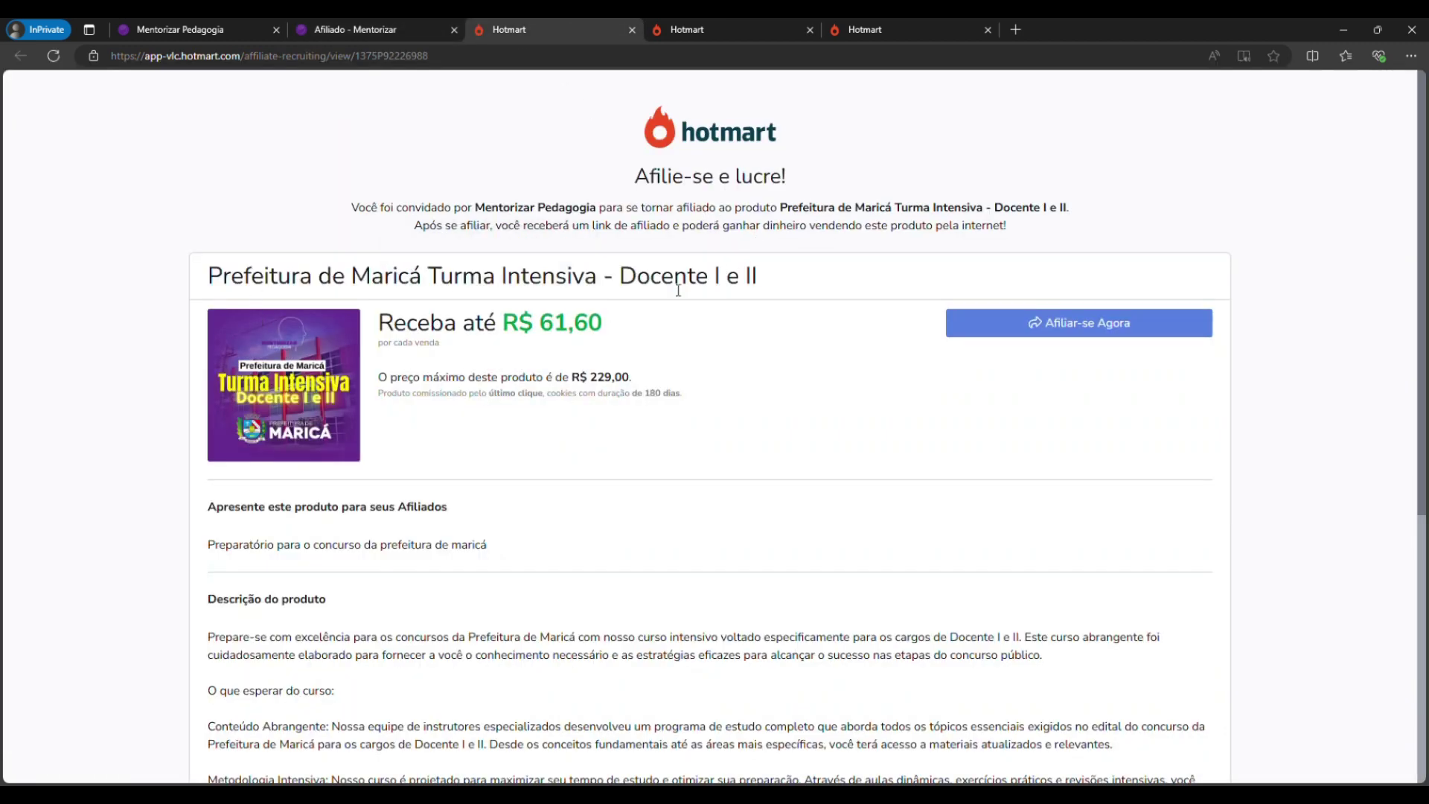
pyautogui.moveTo(547, 342)
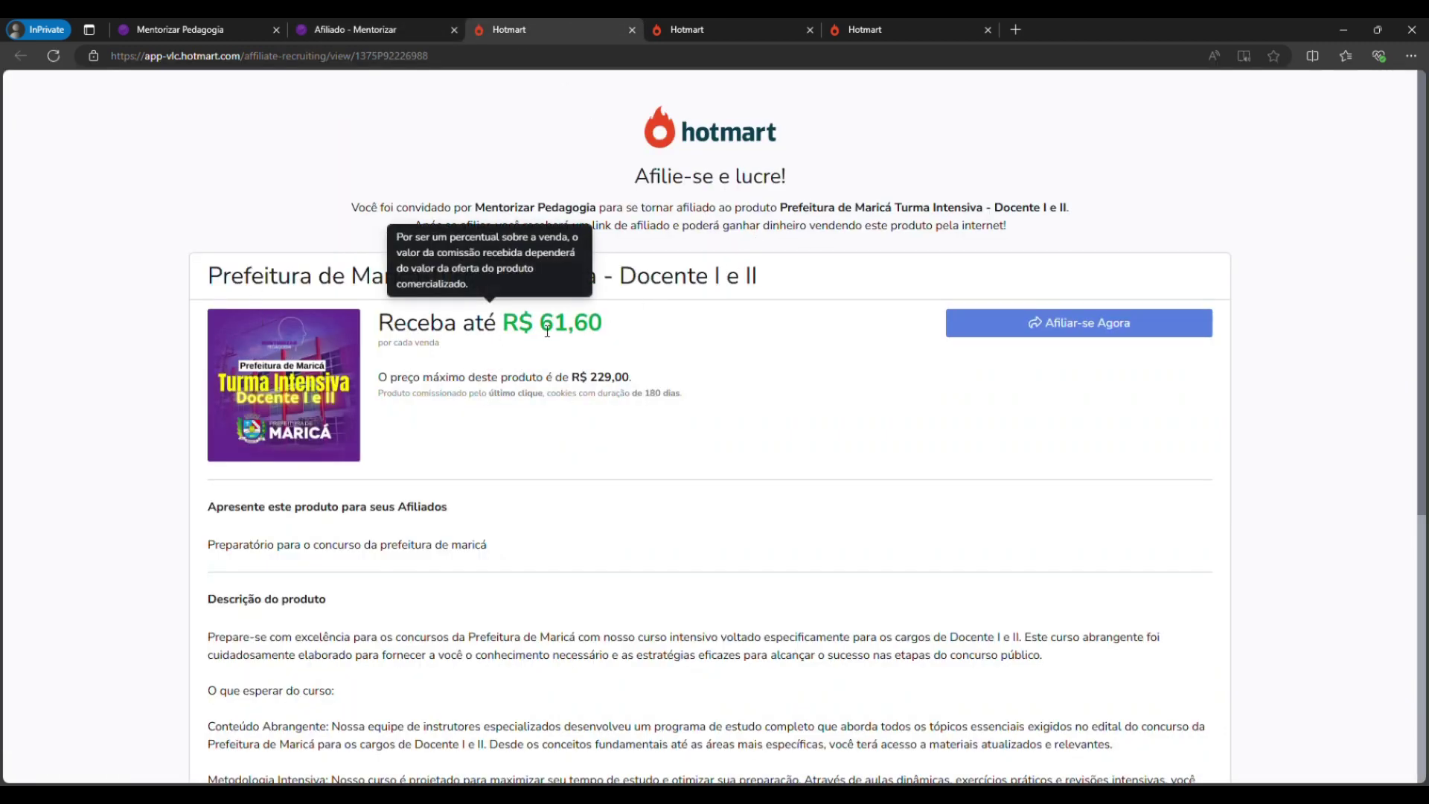
pyautogui.moveTo(519, 330); pyautogui.dragTo(596, 336)
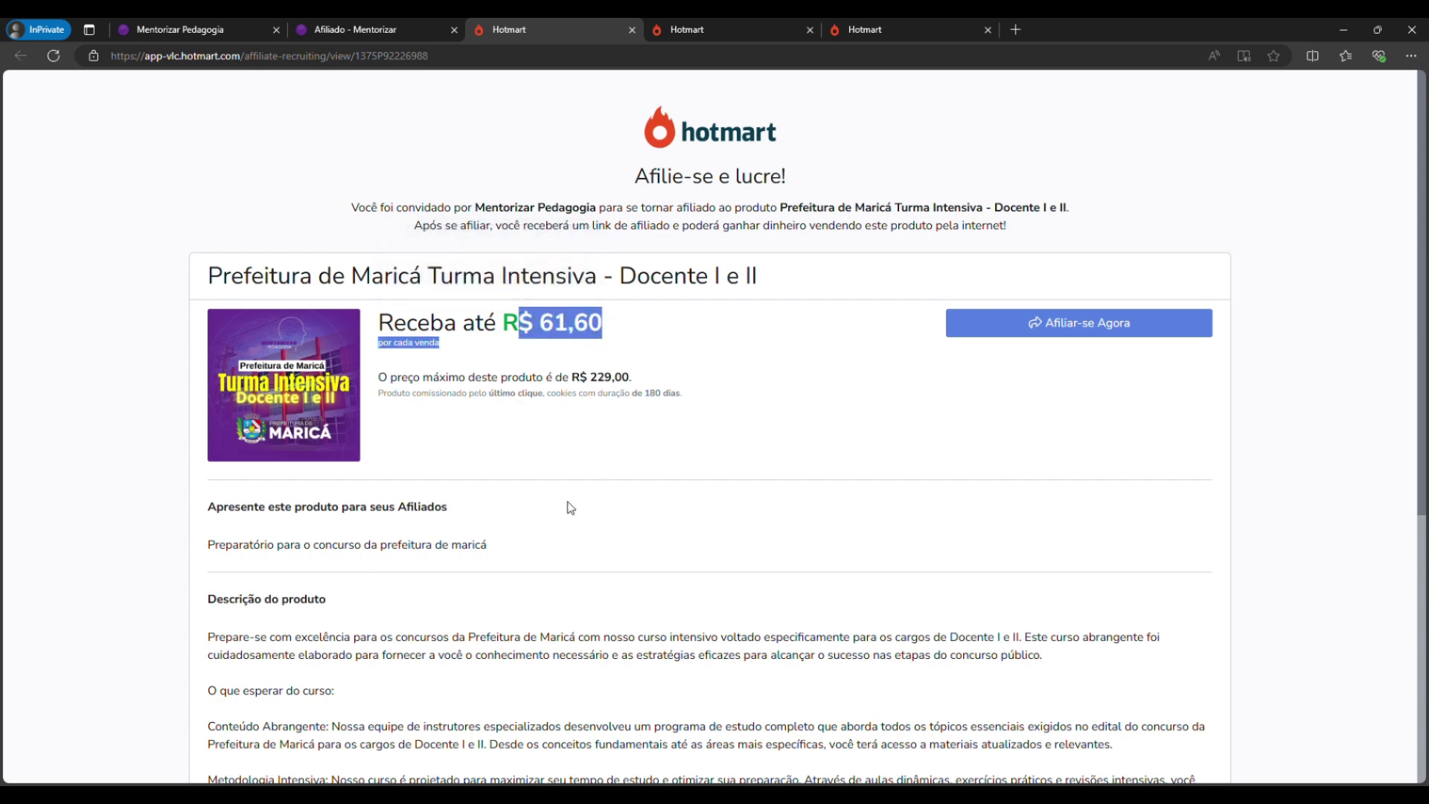
pyautogui.scroll(-6, 568, 504)
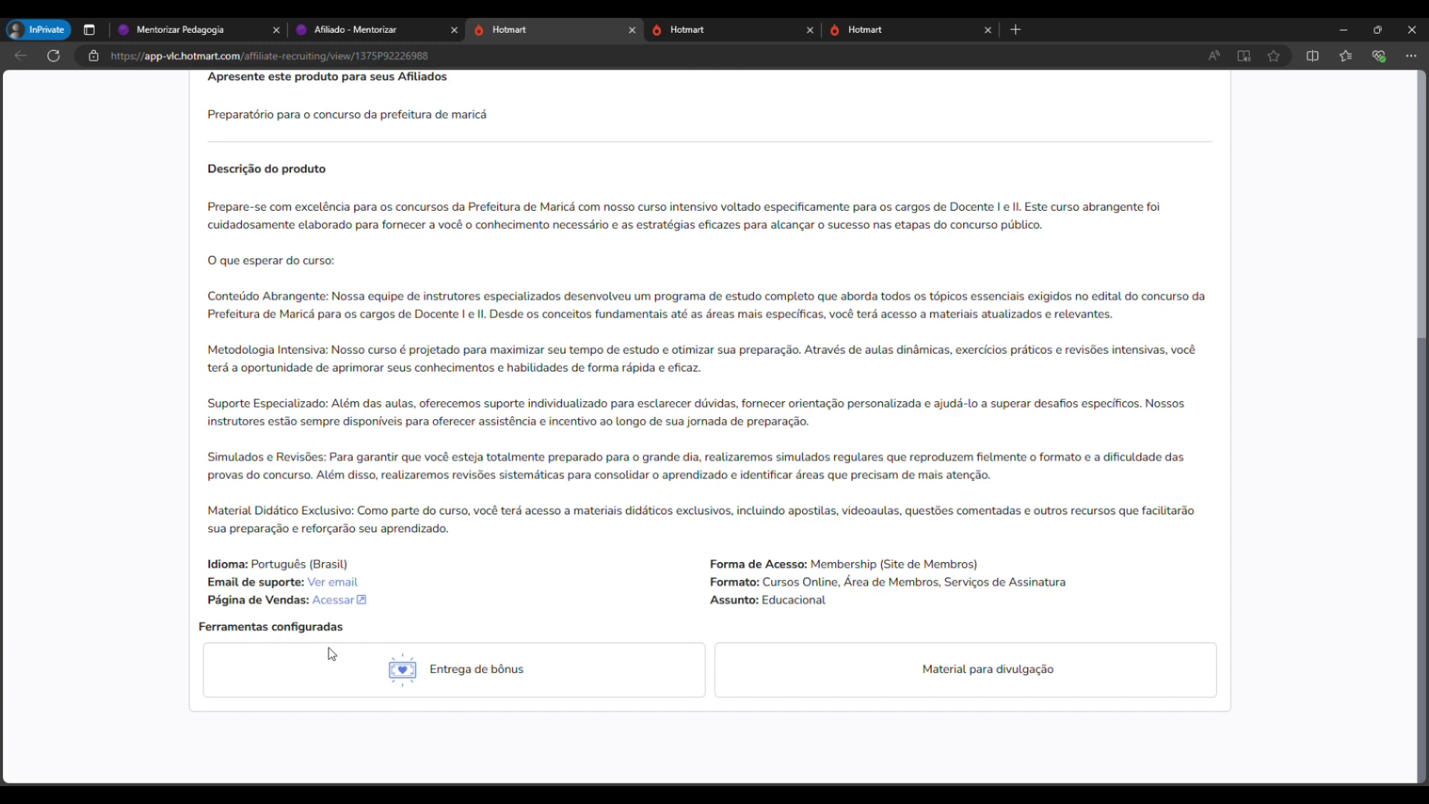
pyautogui.scroll(5, 554, 623)
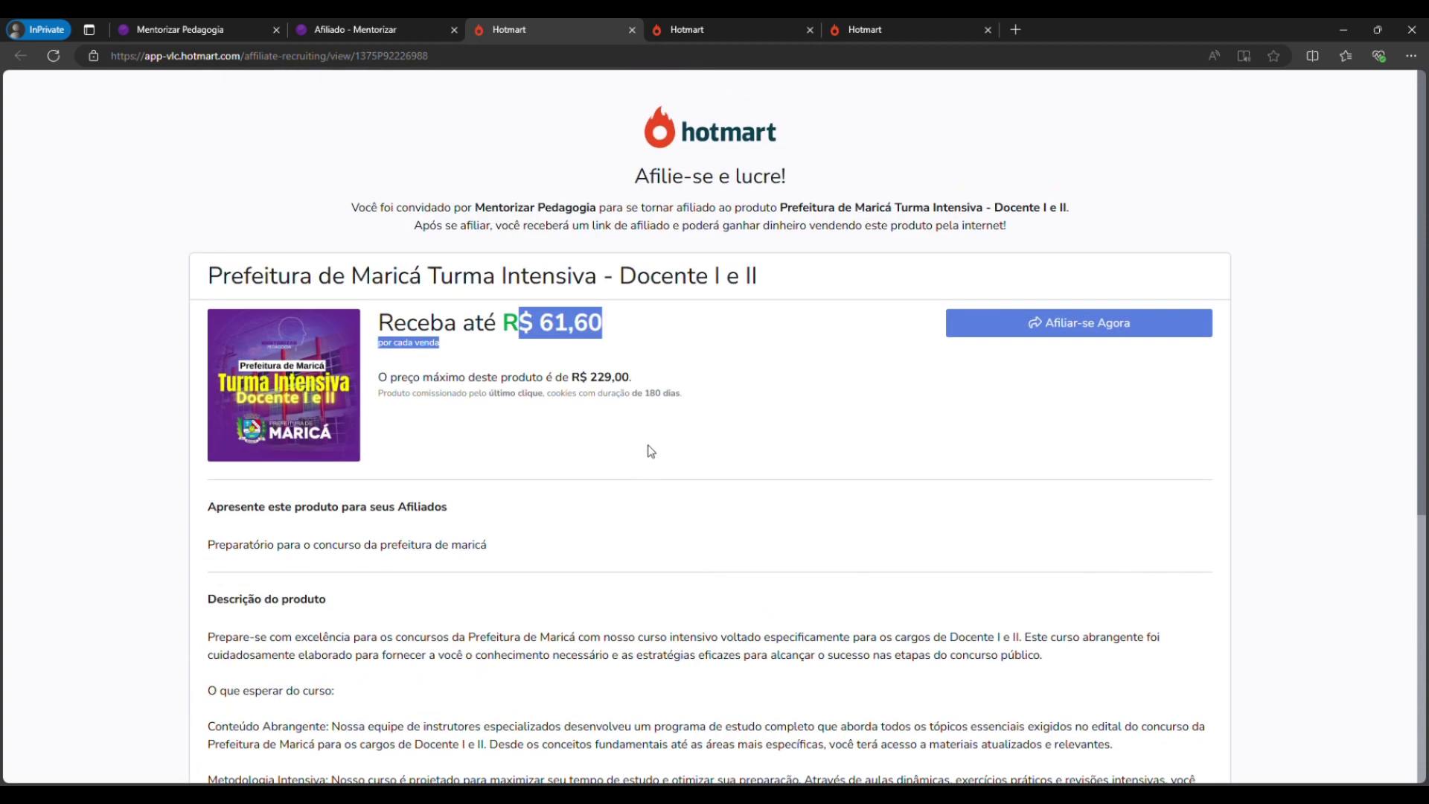
pyautogui.click(1106, 333)
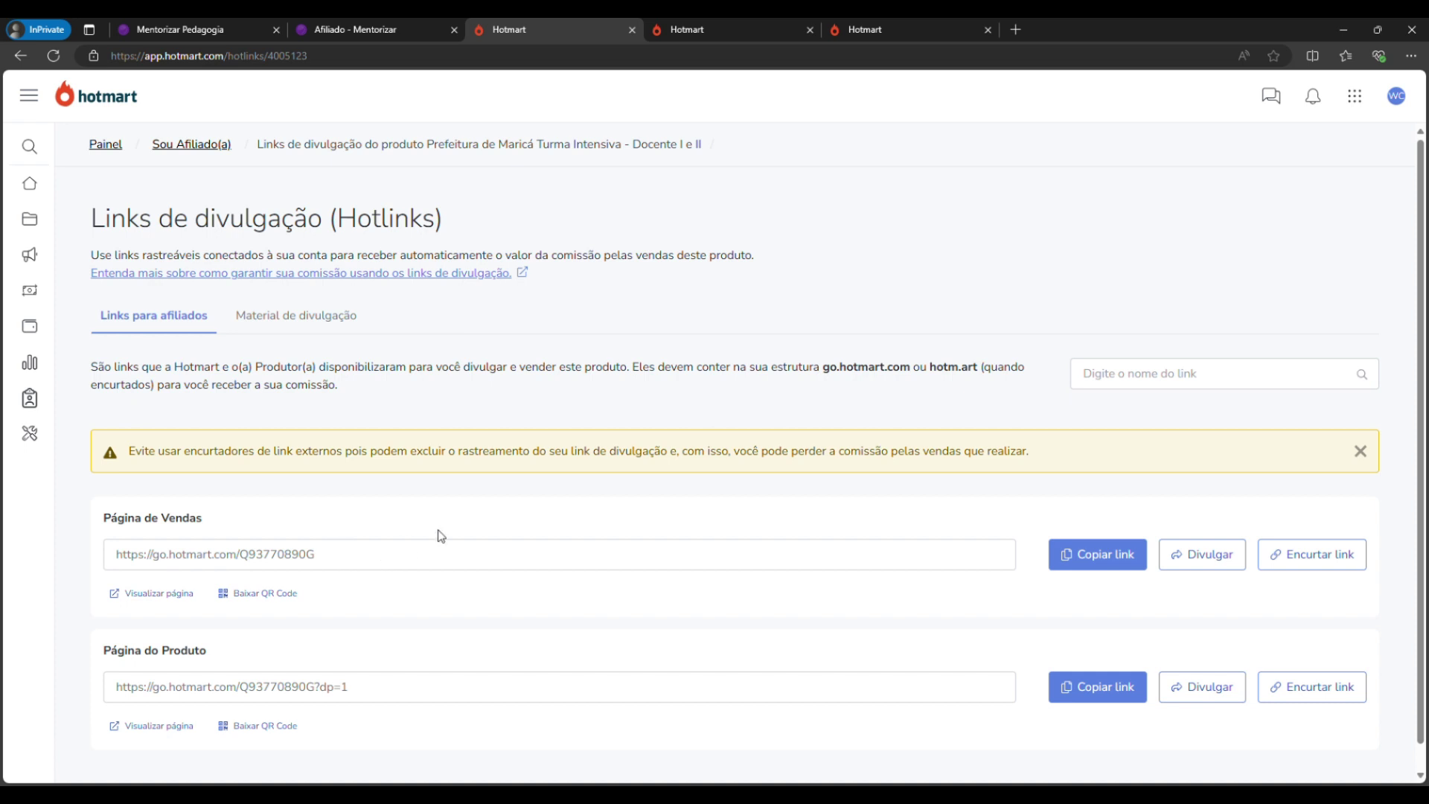
# Close the yellow external link-shortener warning on the Prefeitura de Maricá Hotlinks page.
pyautogui.click(1361, 451)
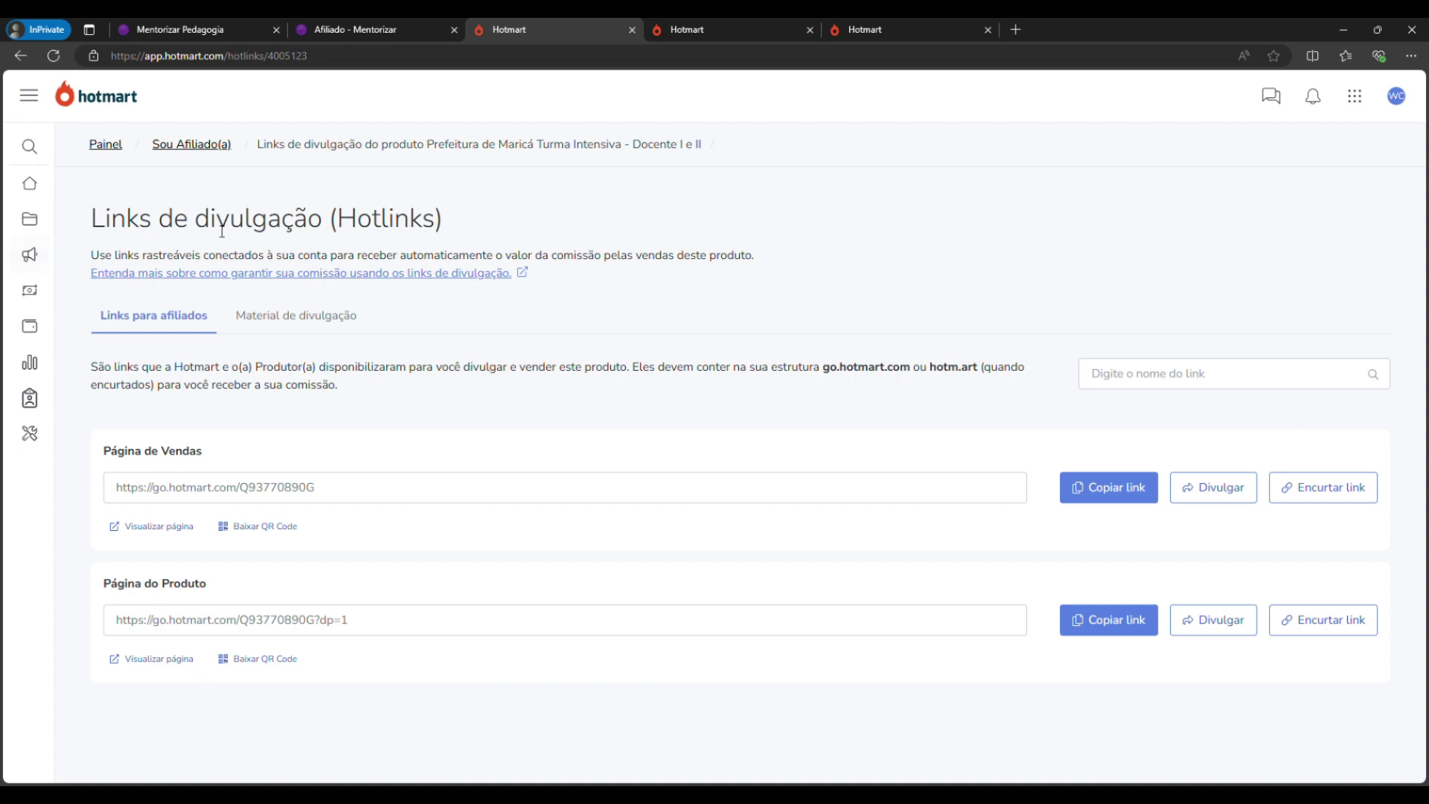
pyautogui.moveTo(42, 233)
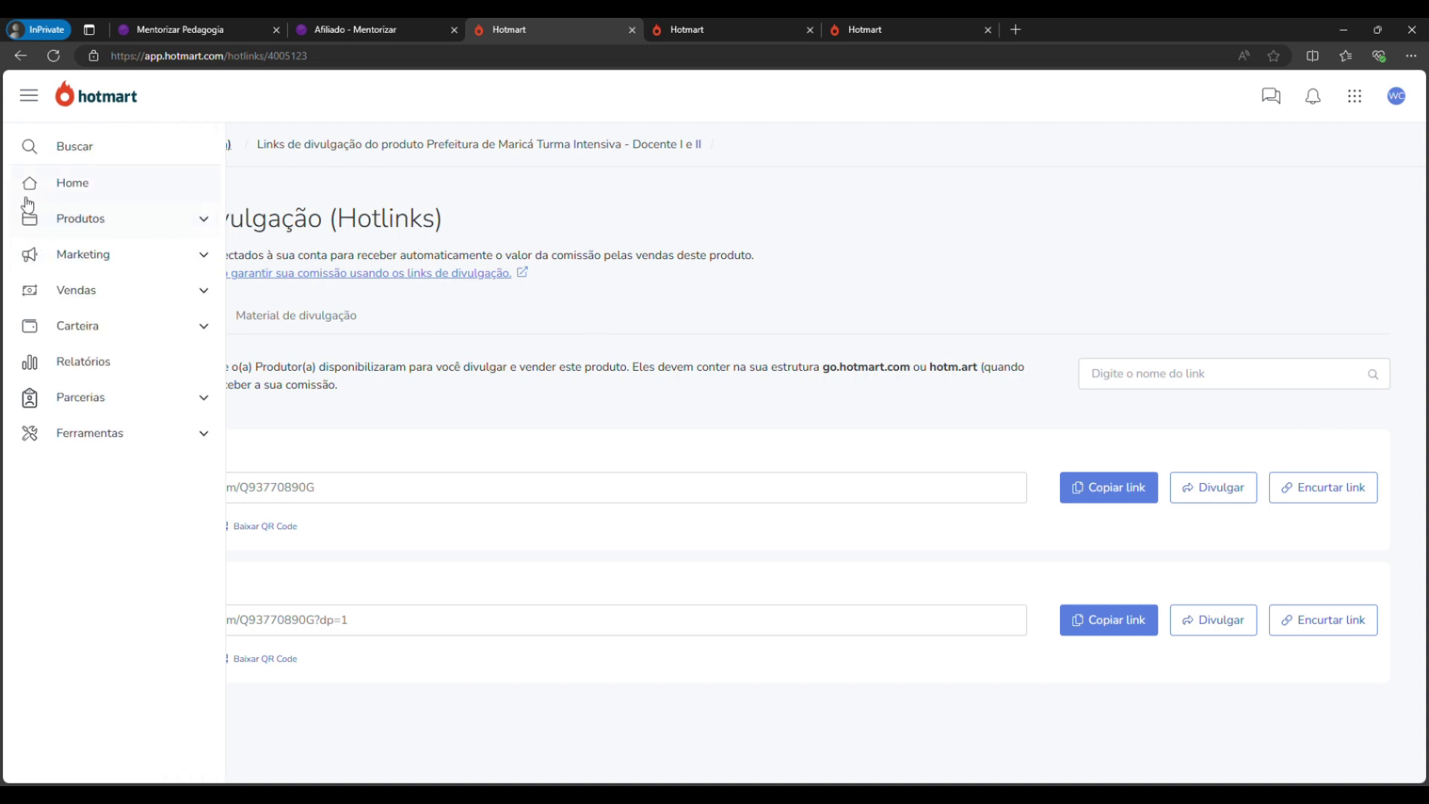
# Go to Produtos > Meus produtos and open the Verde Oliva product's hotlinks.
pyautogui.click(58, 227)
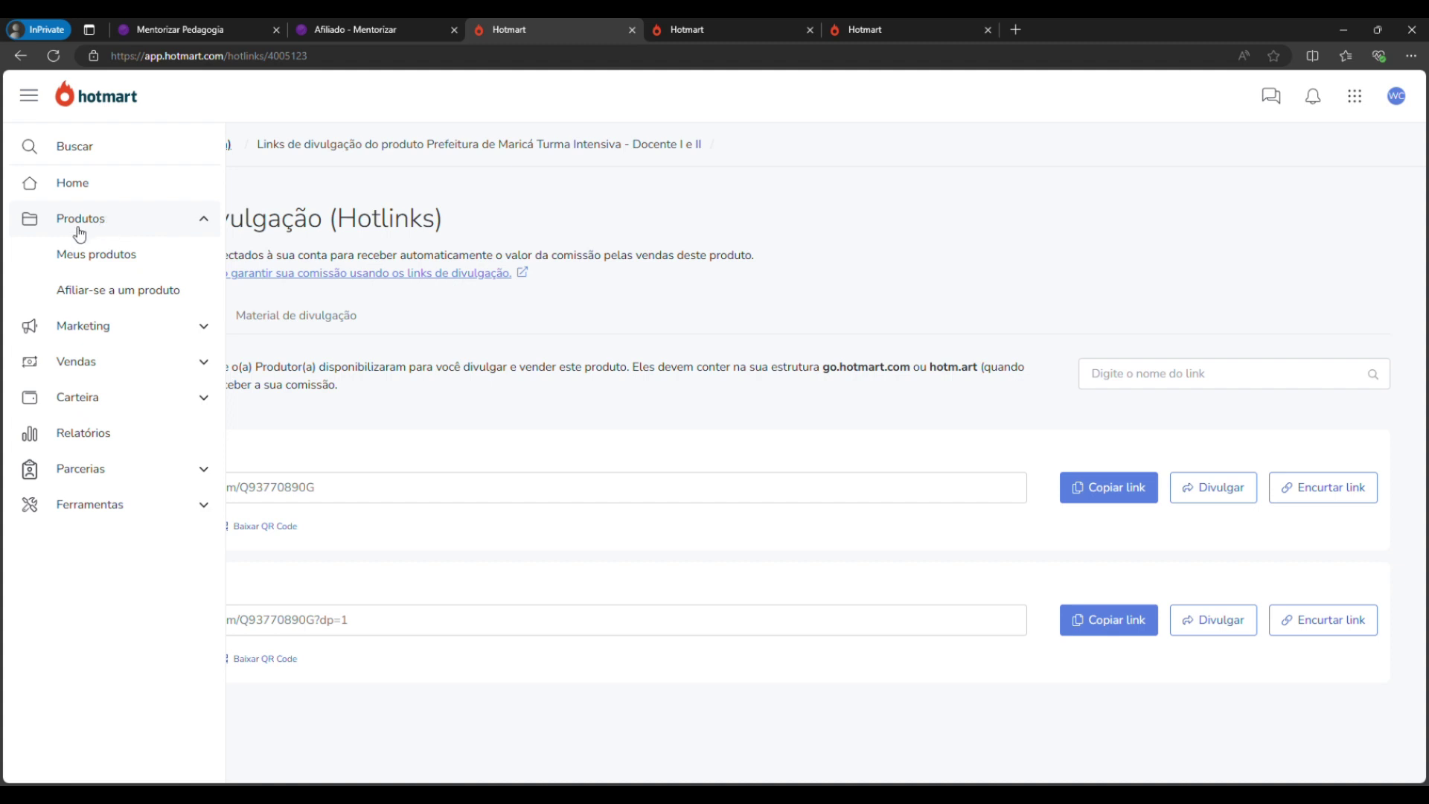
pyautogui.click(94, 254)
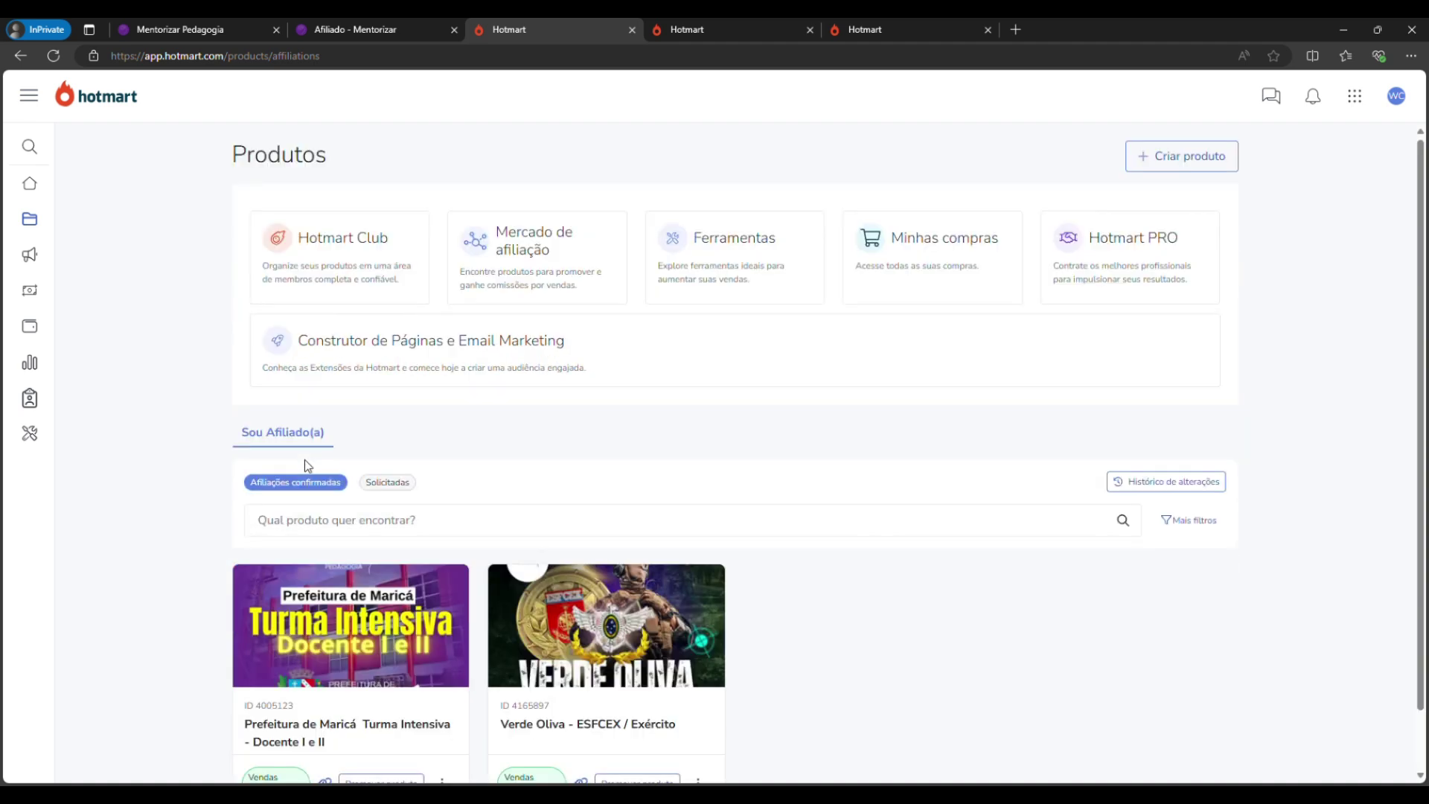
pyautogui.scroll(-1, 181, 424)
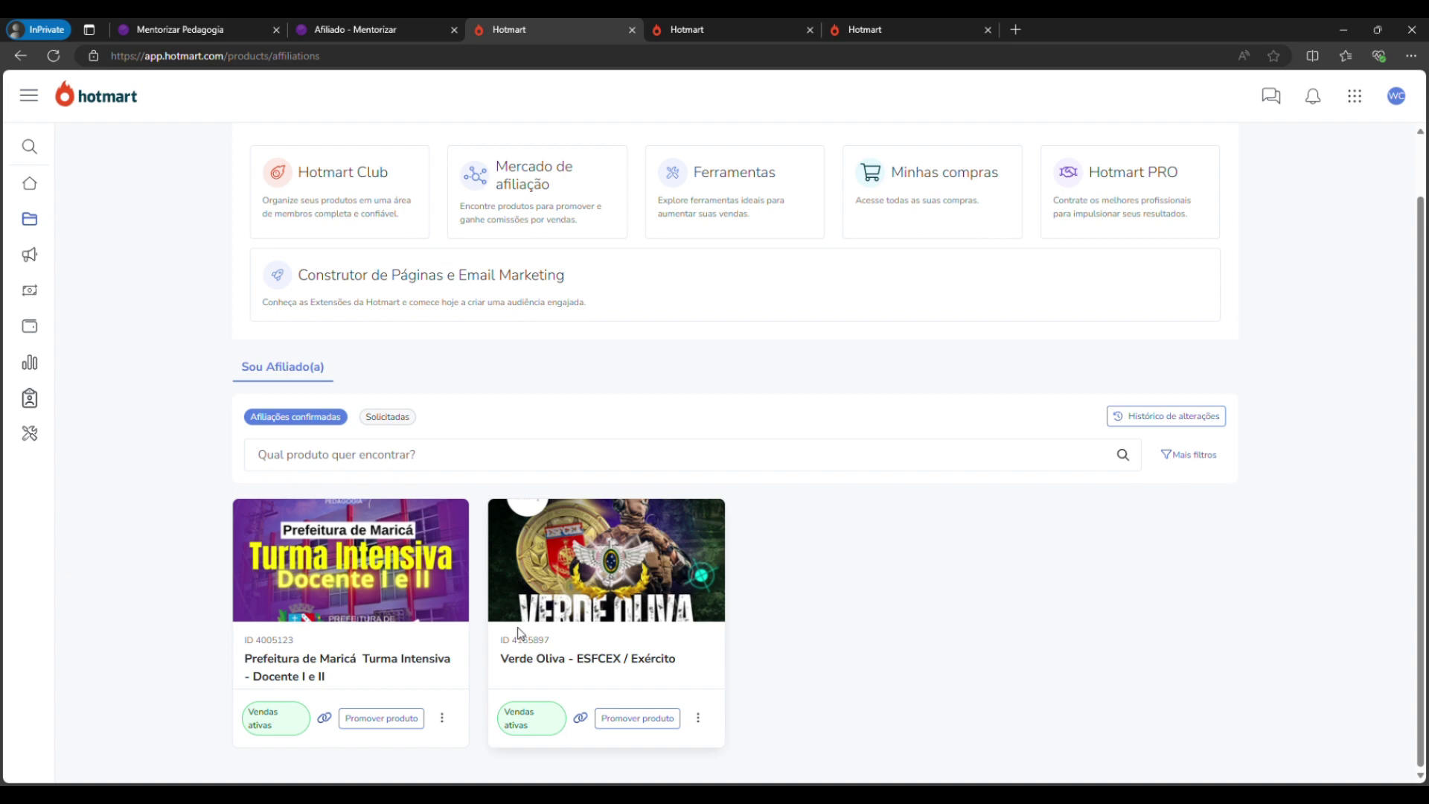
pyautogui.click(623, 662)
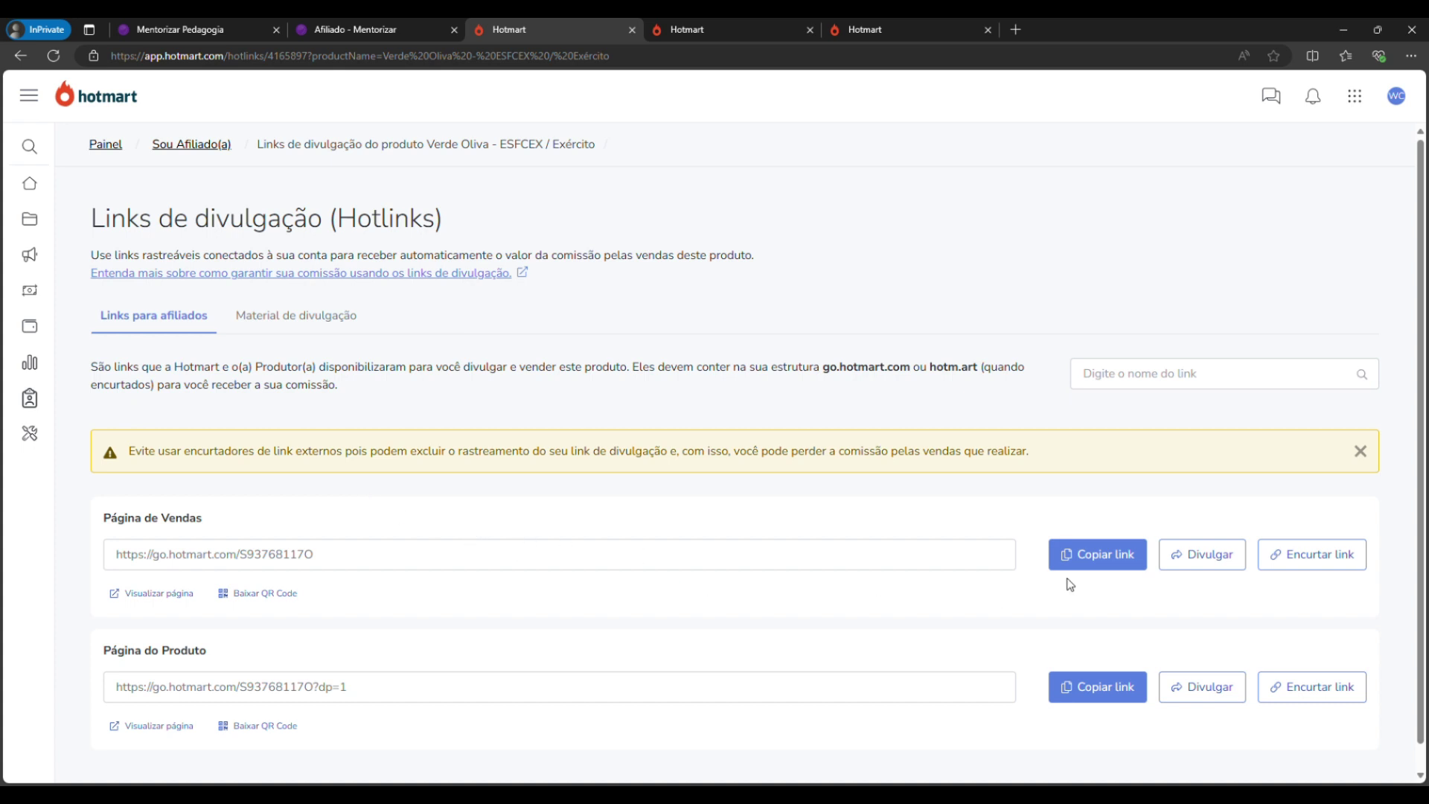
# Copy the Verde Oliva Página de Vendas affiliate link to the clipboard.
pyautogui.click(1069, 554)
pyautogui.click(1069, 554)
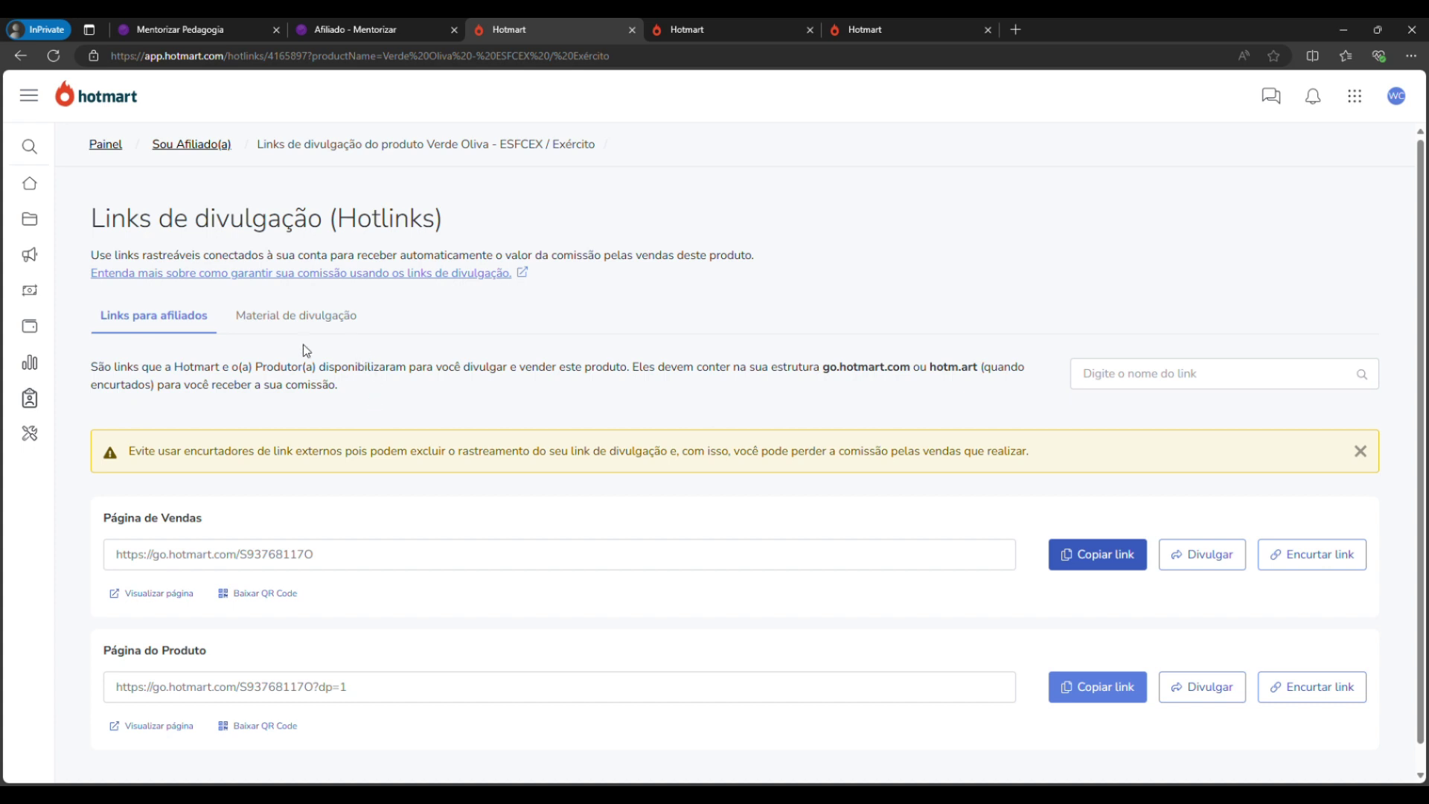
pyautogui.click(39, 223)
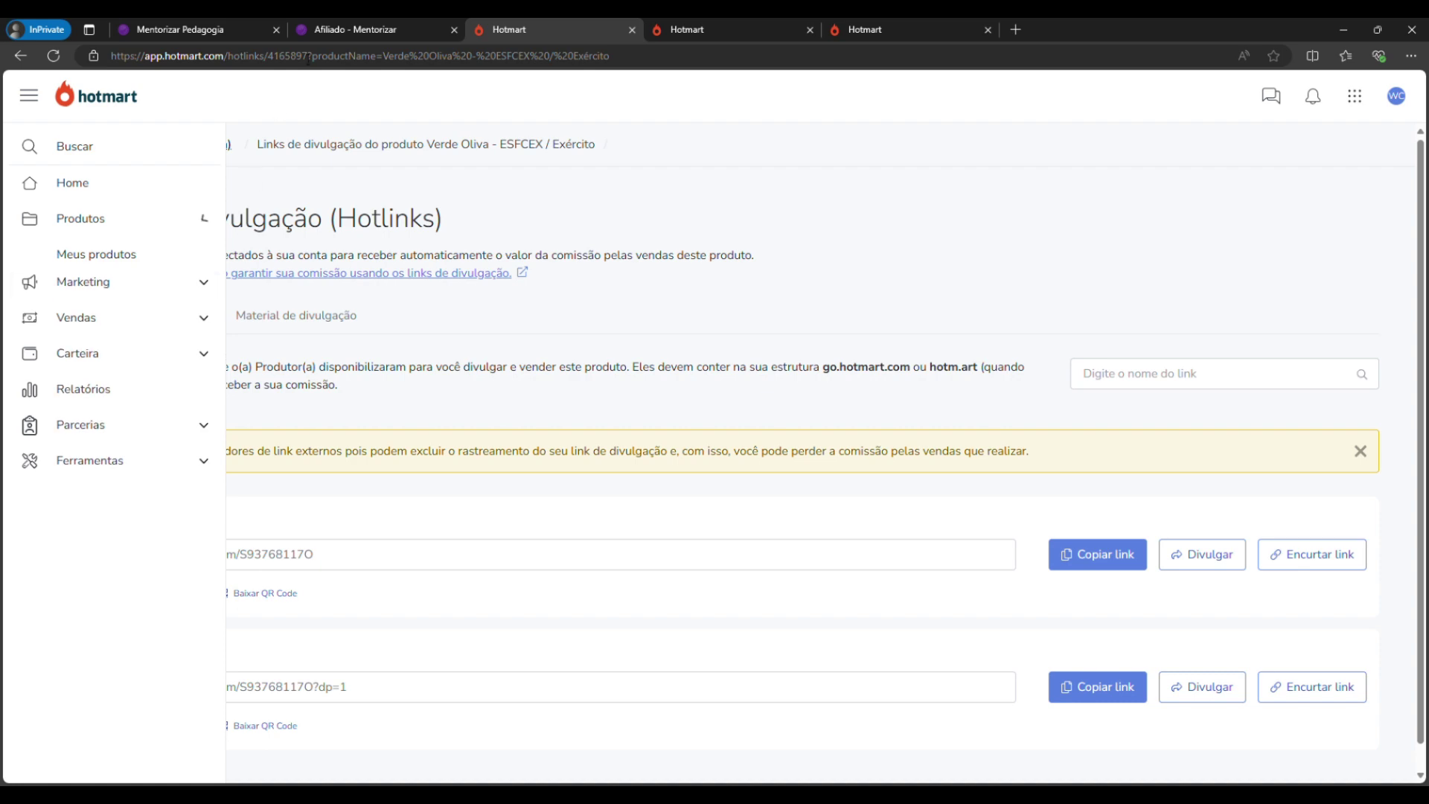
# Glance over the Mentorizar home page and affiliate page tabs.
pyautogui.click(357, 29)
pyautogui.click(238, 17)
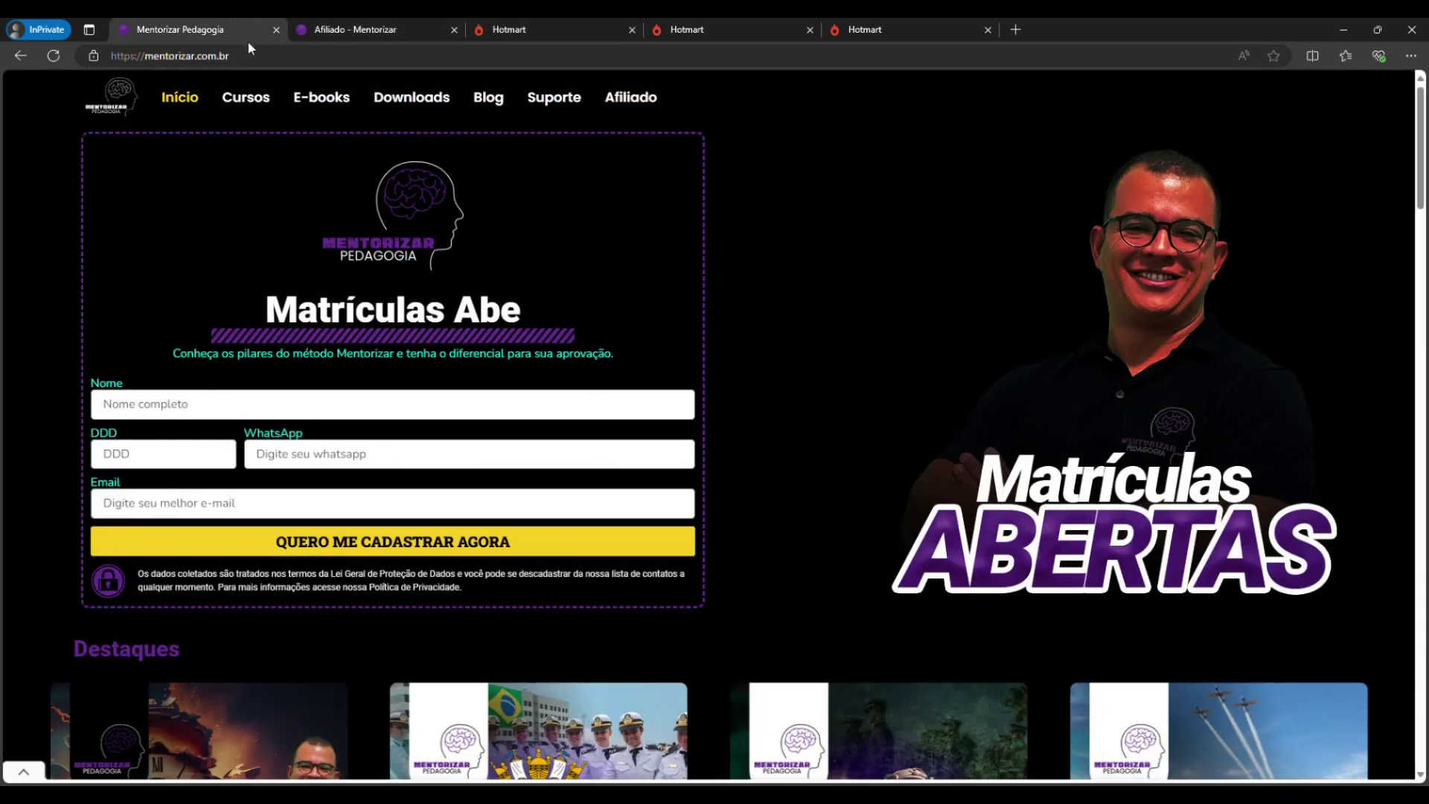
pyautogui.click(320, 21)
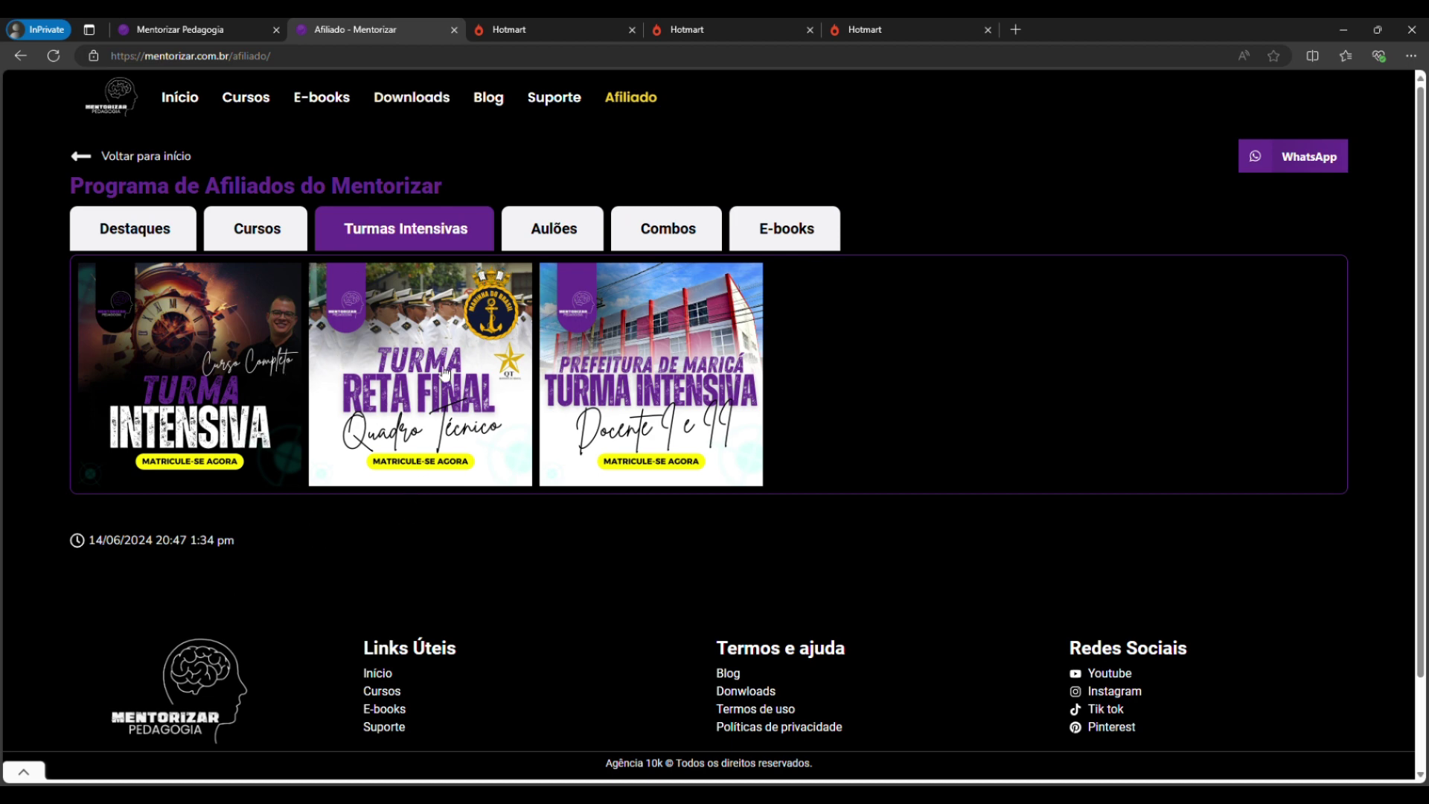
# Close the three duplicate Hotmart tabs and return to the Hotmart home dashboard.
pyautogui.click(864, 29)
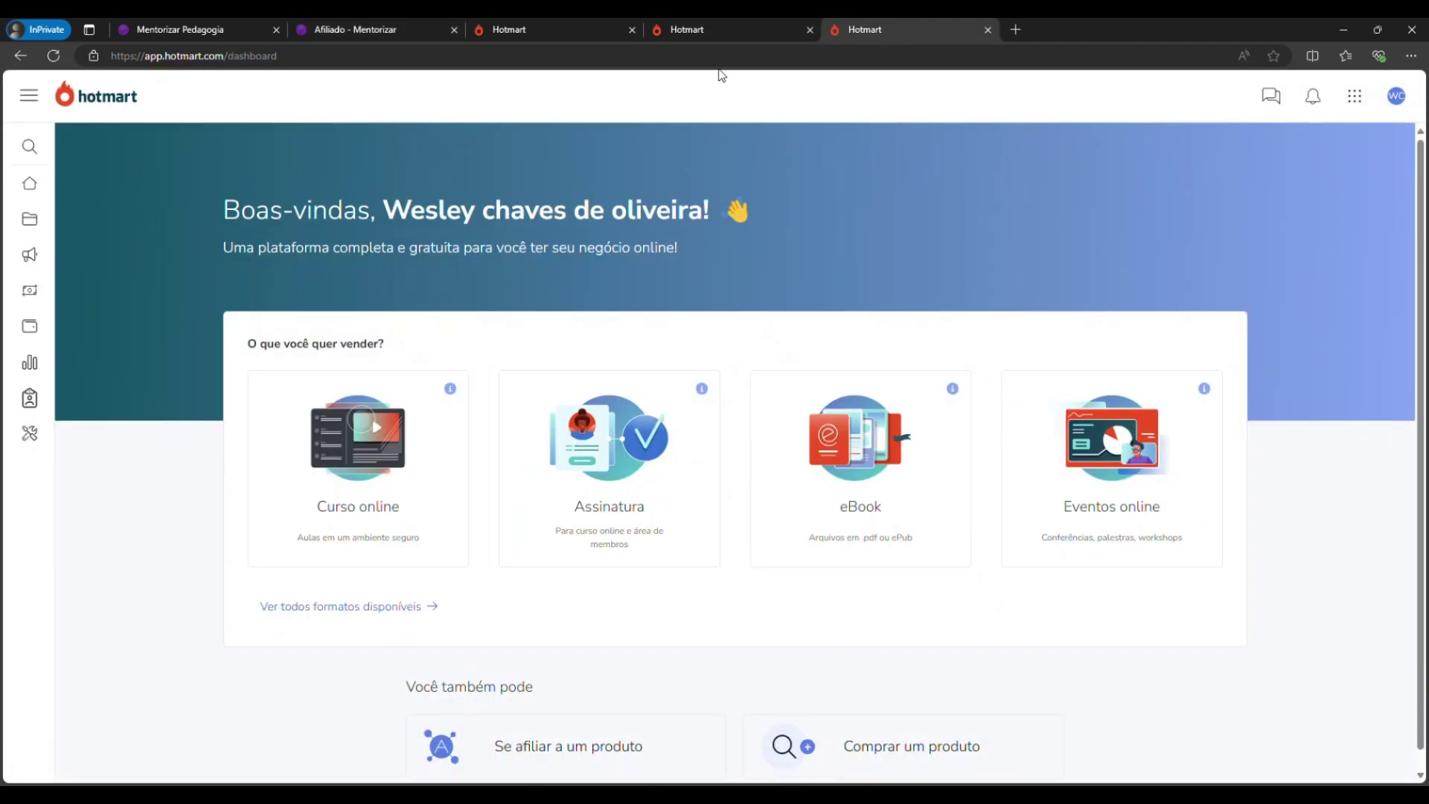
pyautogui.click(988, 31)
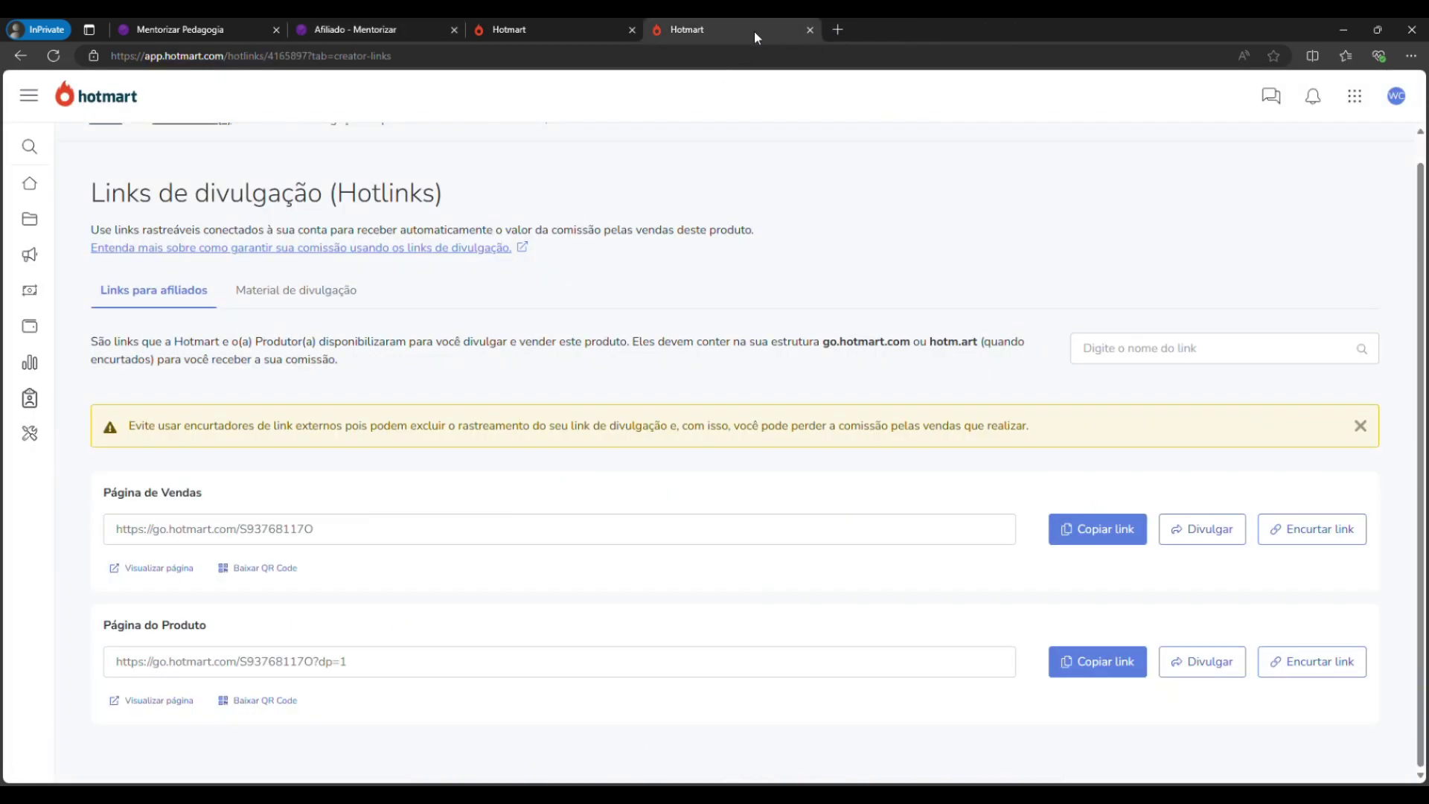
pyautogui.click(558, 31)
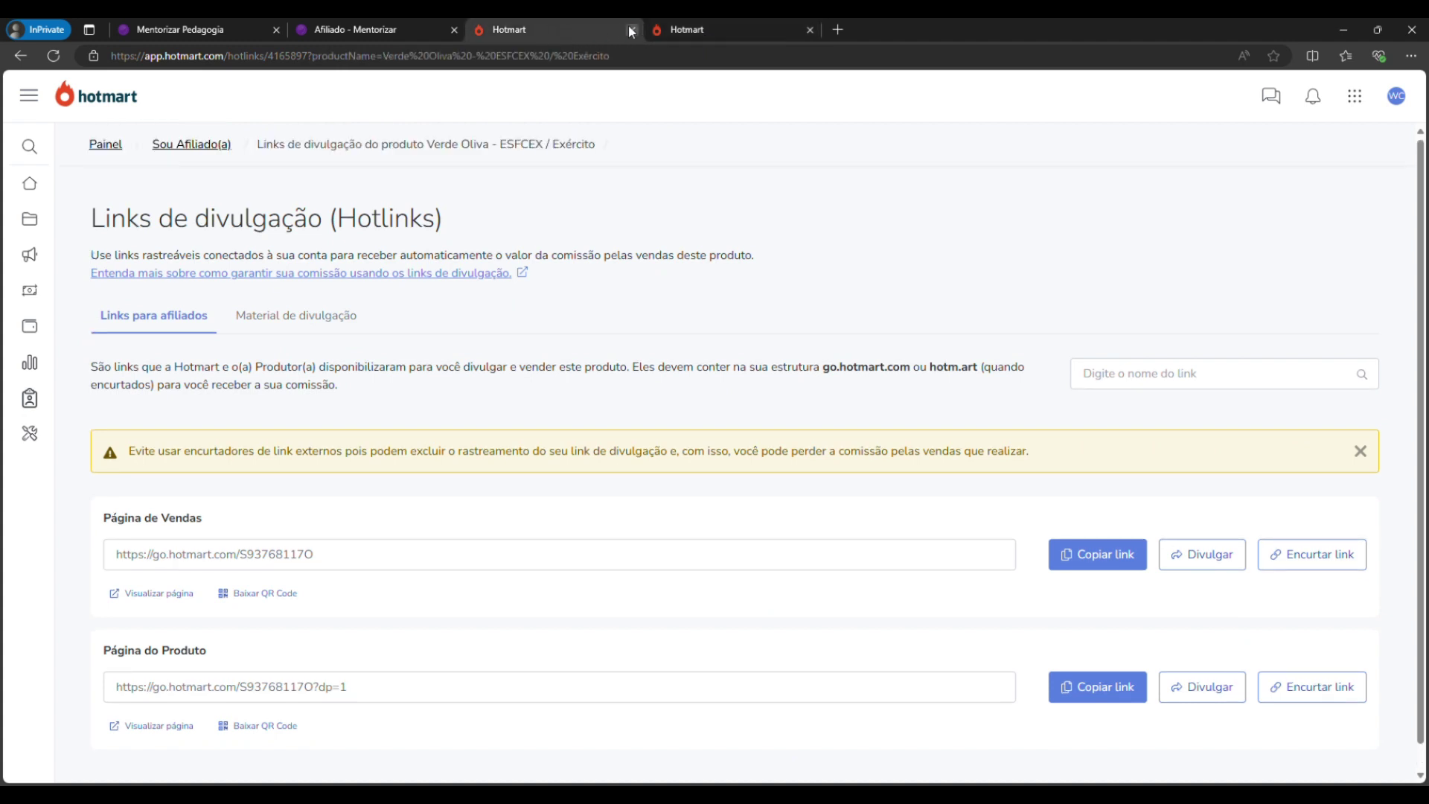
pyautogui.click(633, 31)
pyautogui.scroll(1, 254, 429)
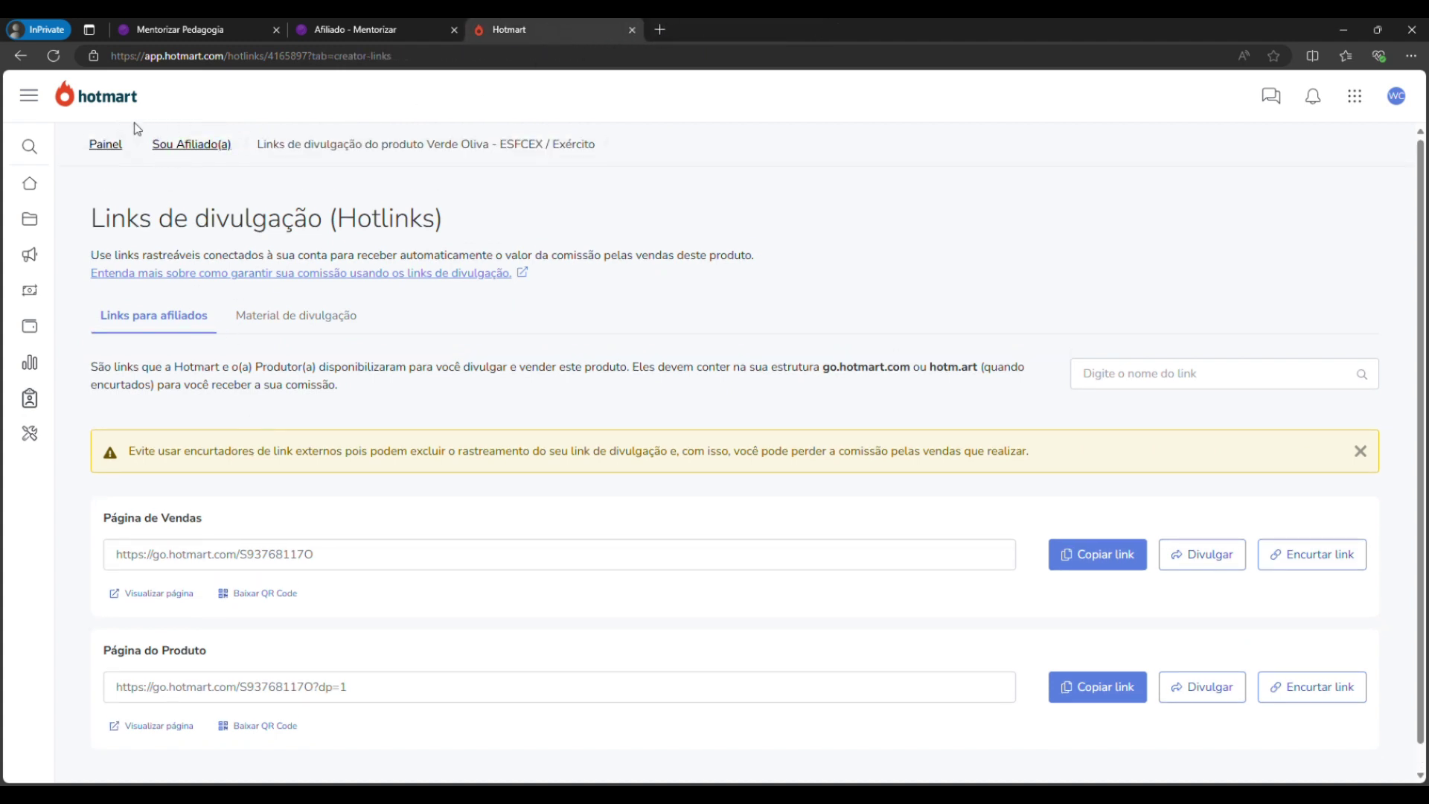
pyautogui.click(117, 106)
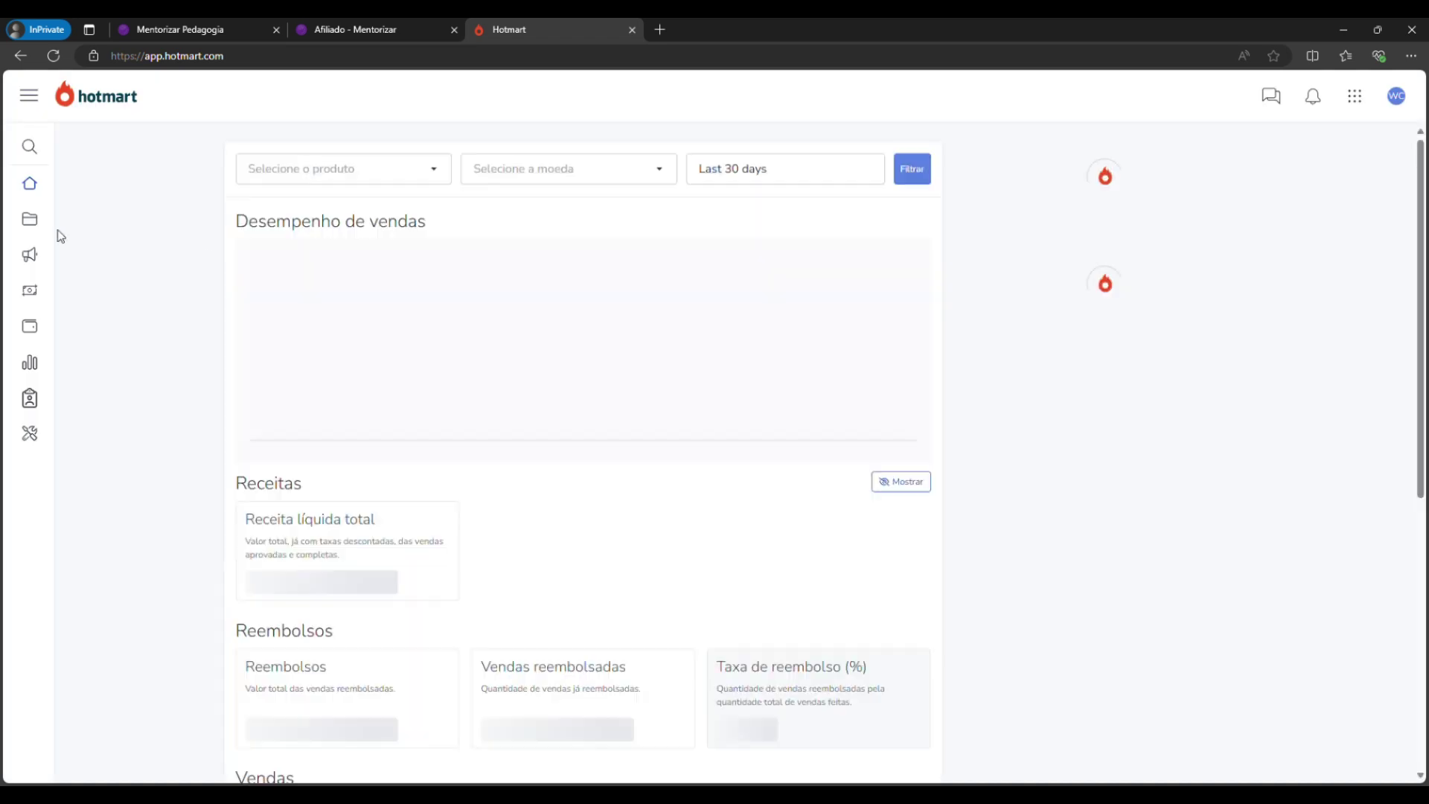
pyautogui.moveTo(40, 231)
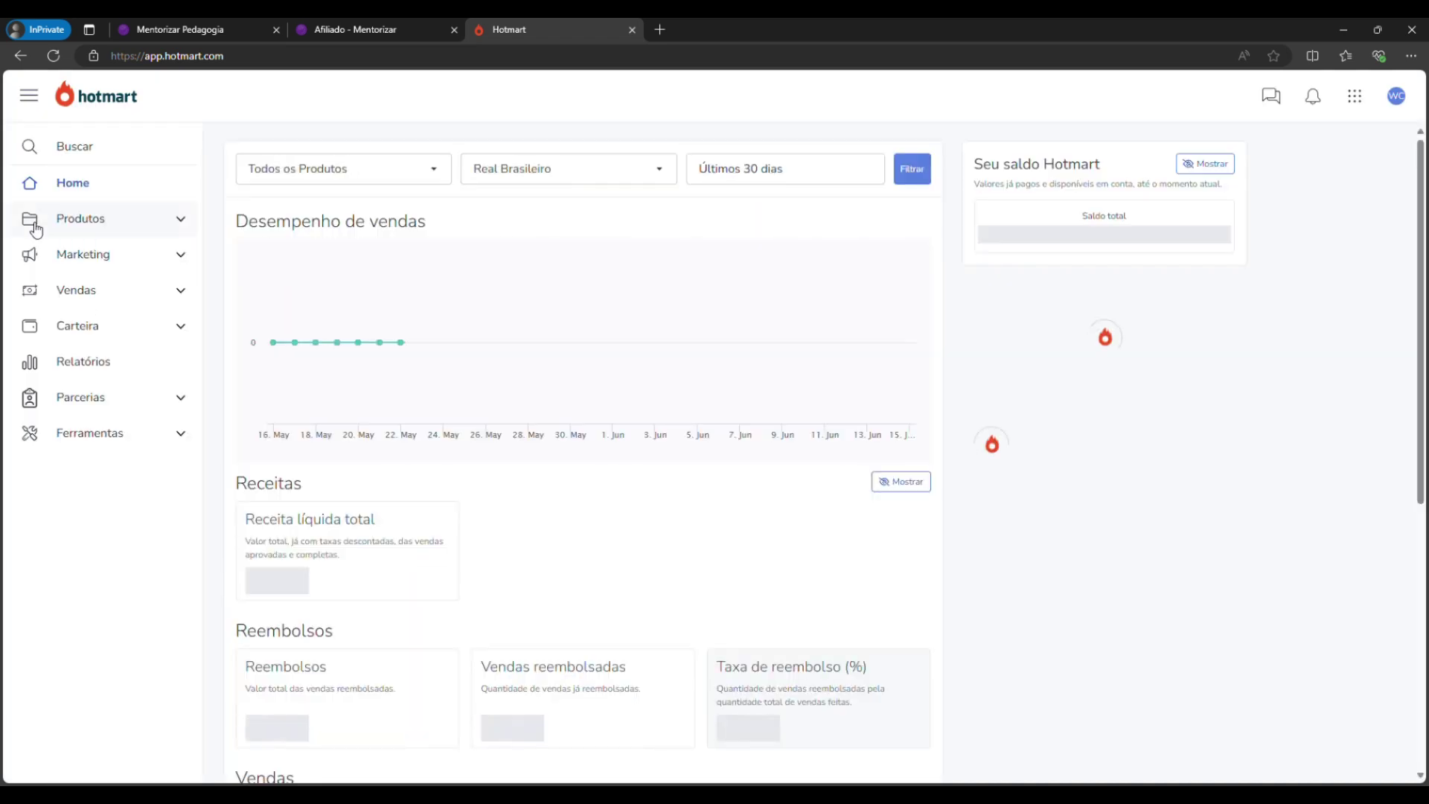
# Open Produtos > Afiliar-se a um produto and browse the Recomendados and Mais quentes listings.
pyautogui.click(77, 220)
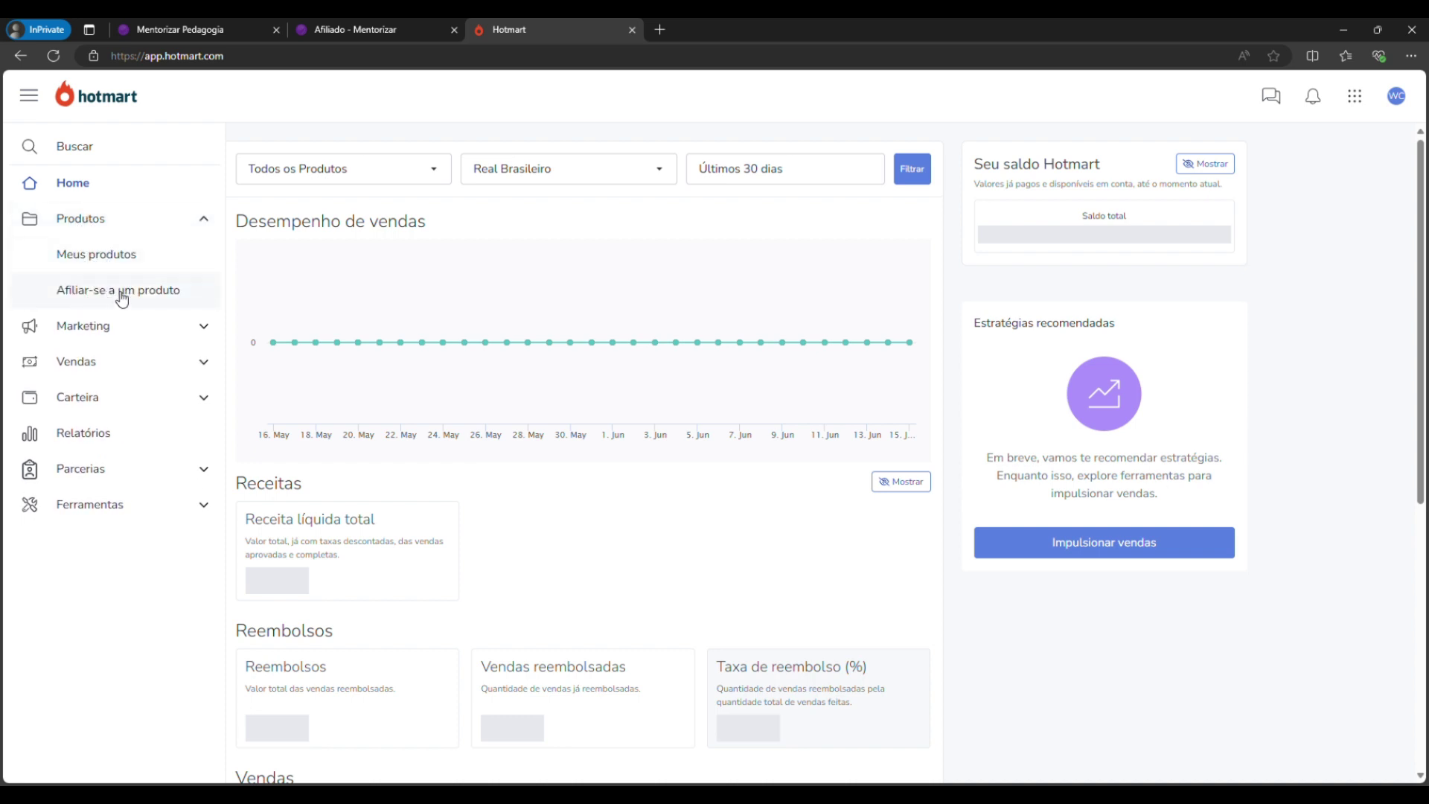
pyautogui.click(155, 301)
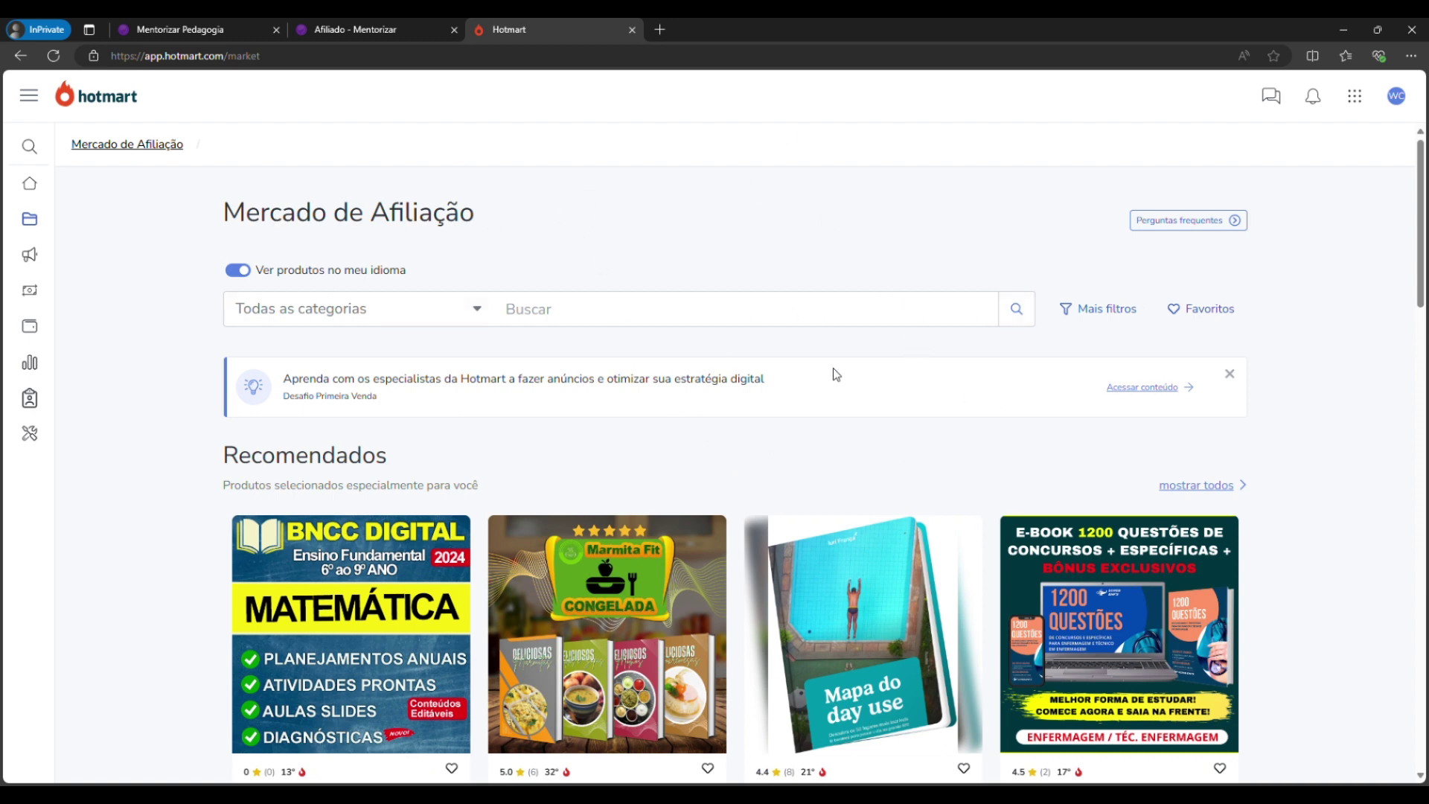
pyautogui.scroll(-8, 701, 335)
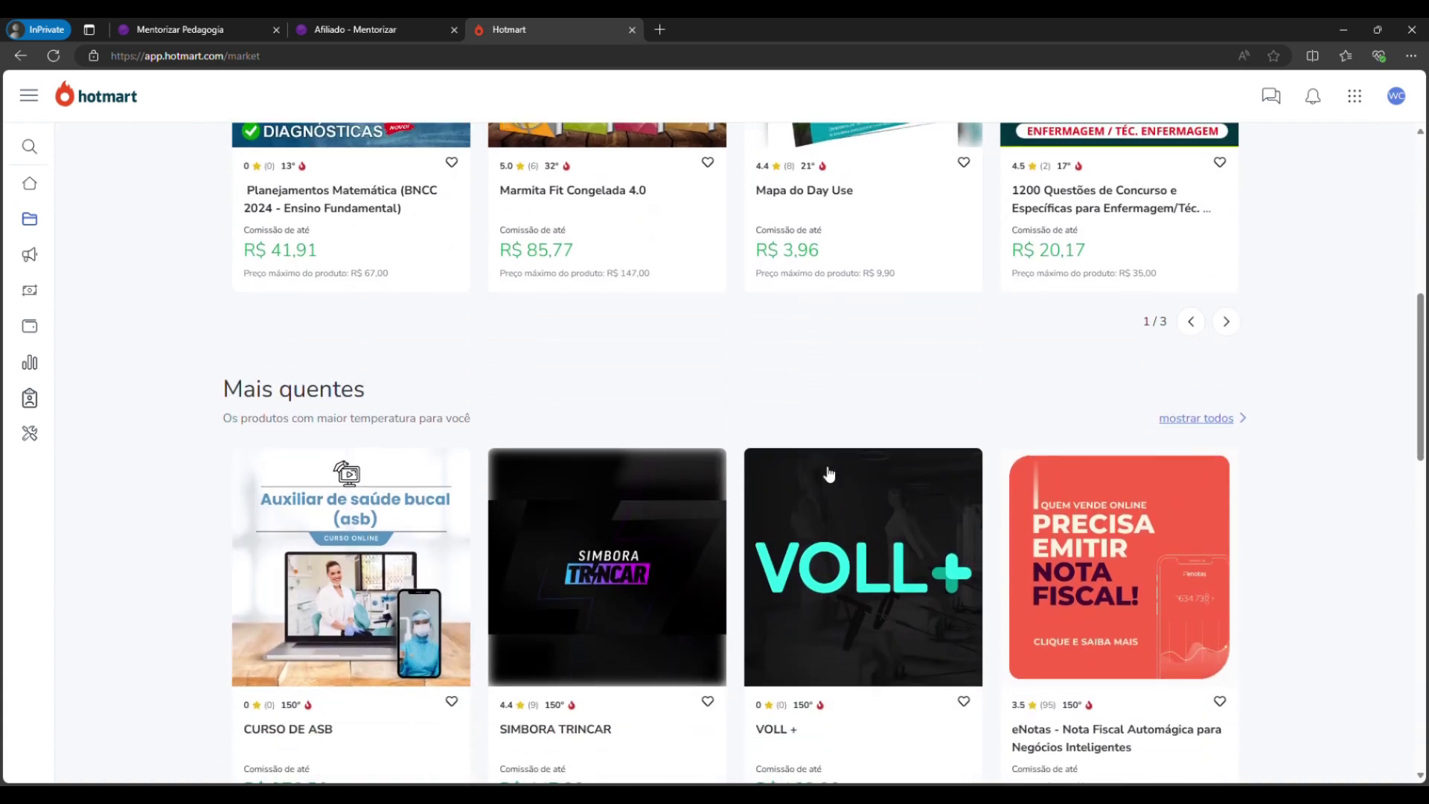
pyautogui.scroll(8, 811, 472)
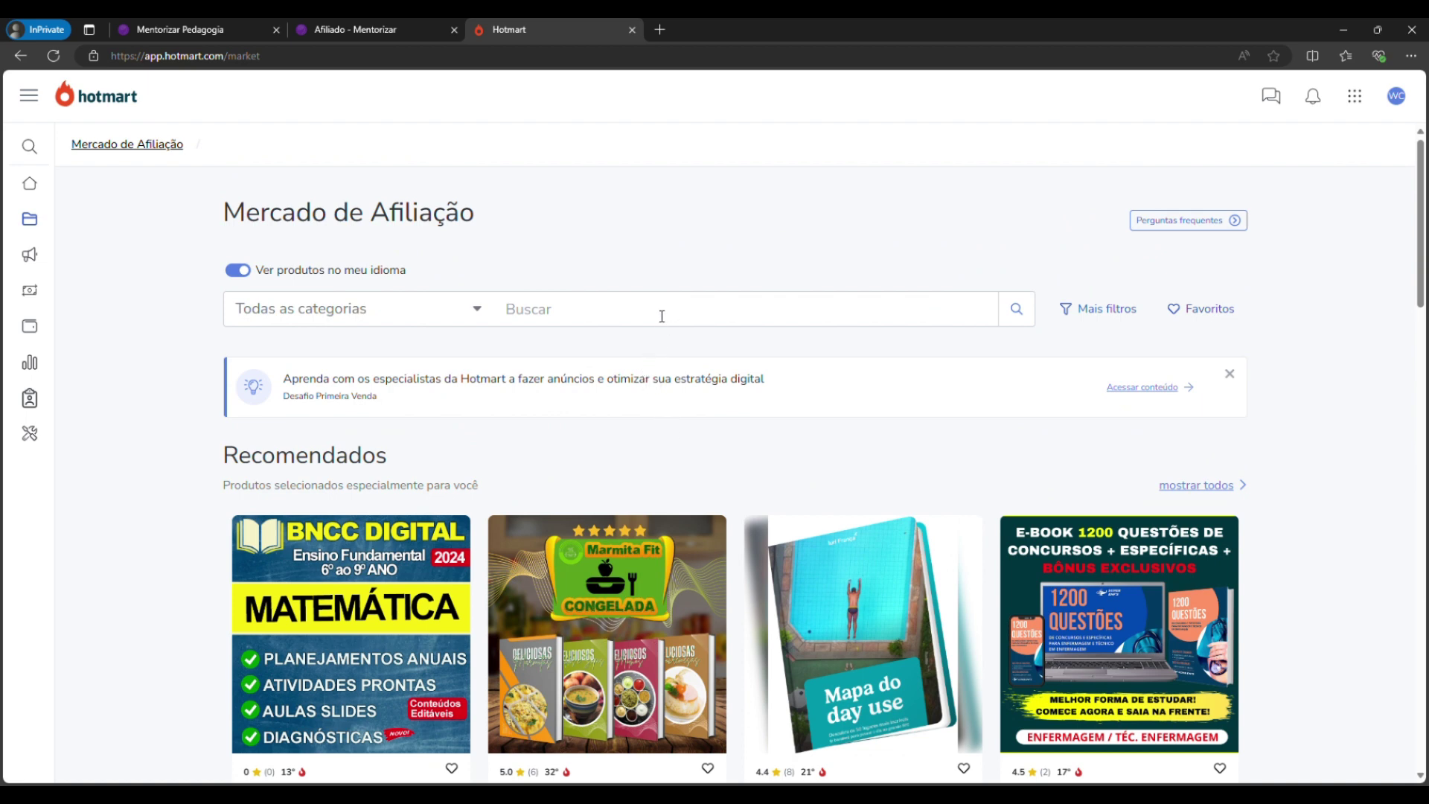
# Search the marketplace for 'mentorizar', browse the 14 results, then return to the Afiliado - Mentorizar tab.
pyautogui.click(649, 316)
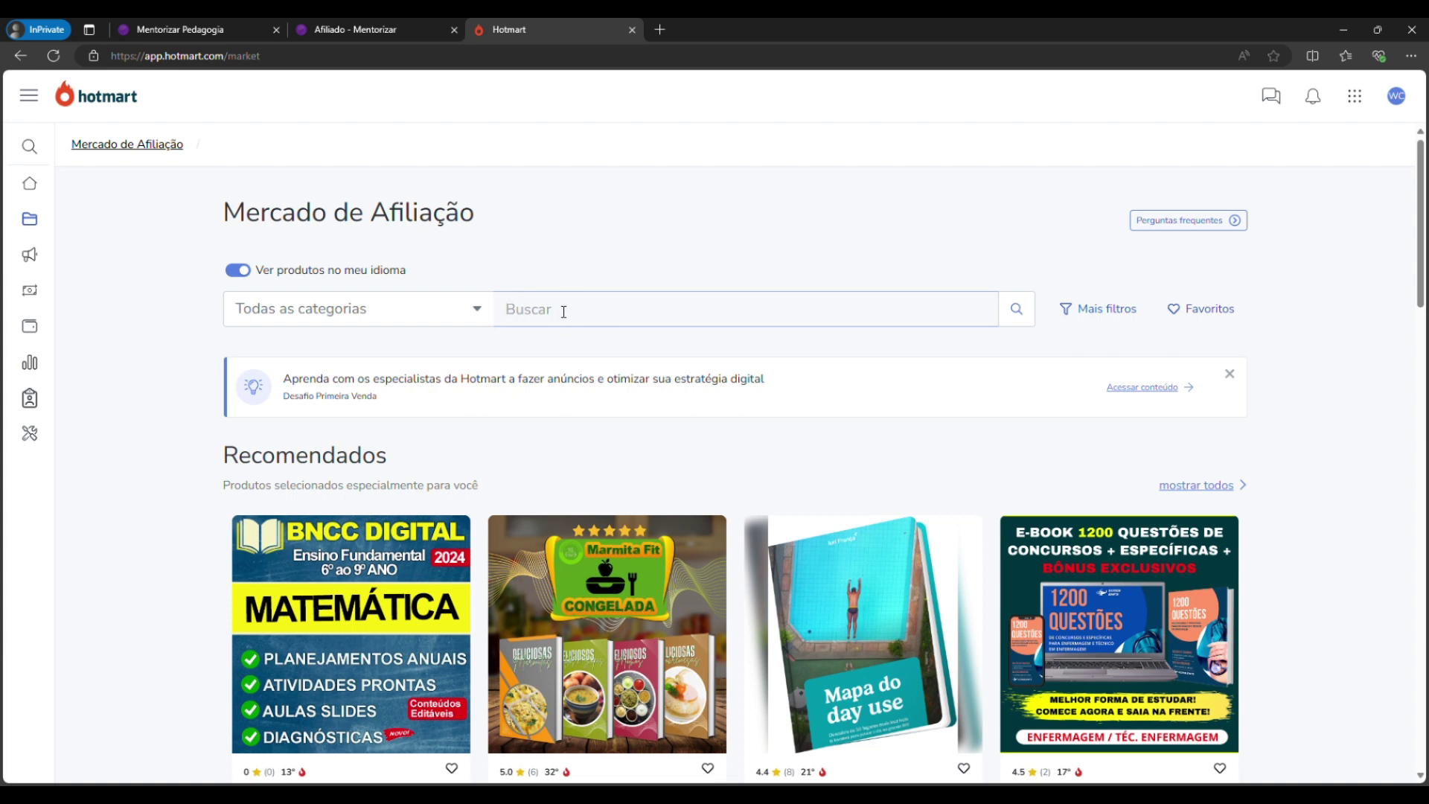
pyautogui.write('mentorizar')
pyautogui.press('Return')
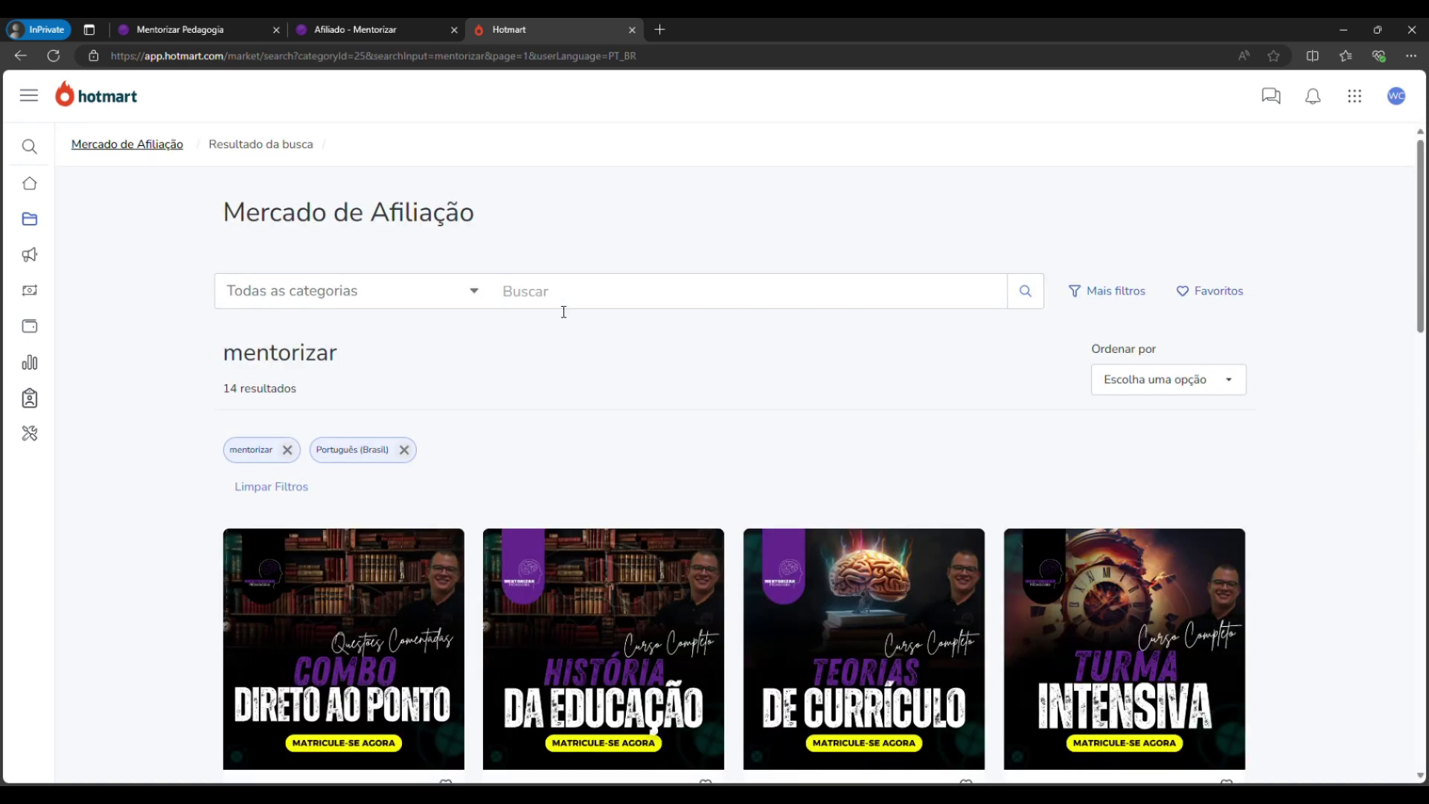
pyautogui.scroll(-2, 638, 396)
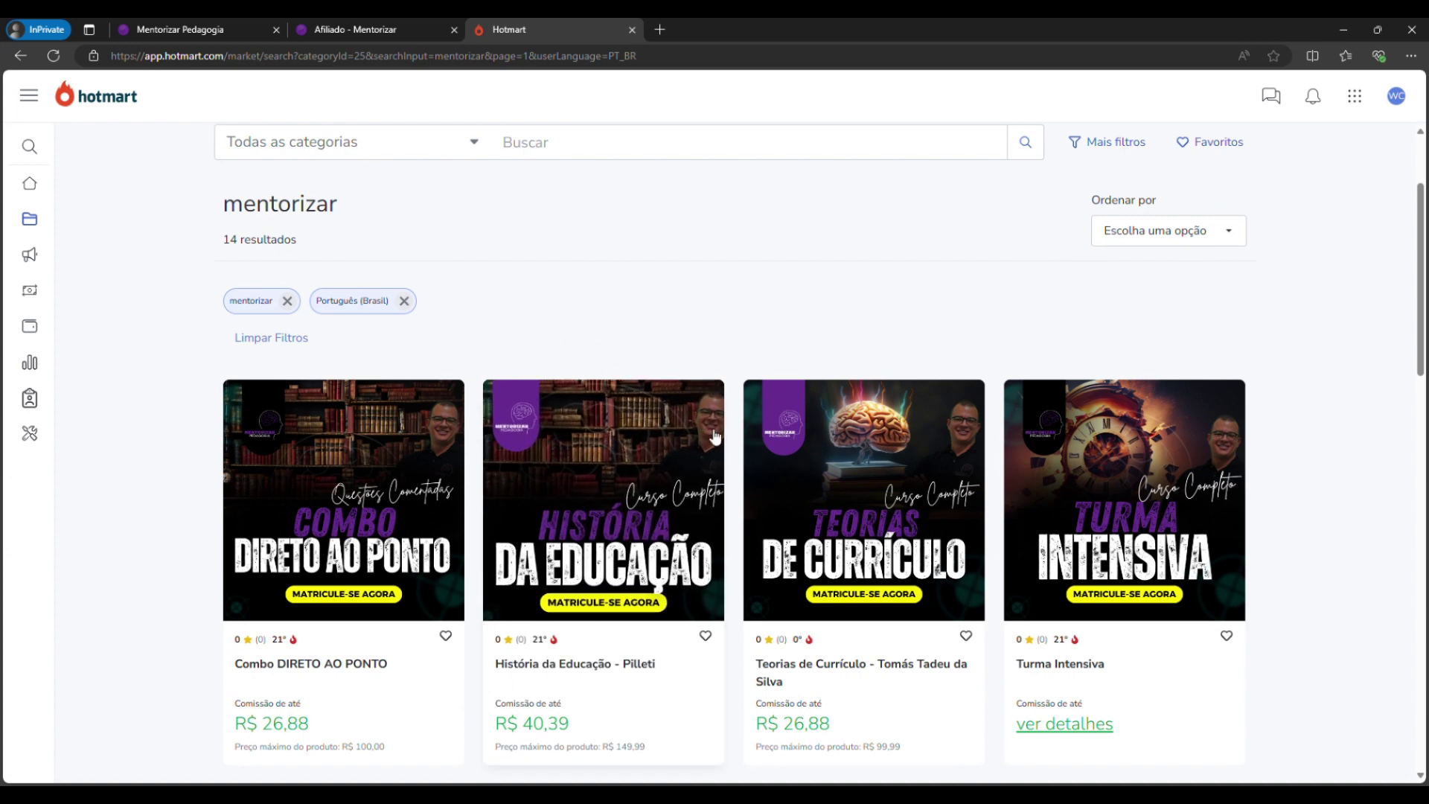
pyautogui.click(355, 29)
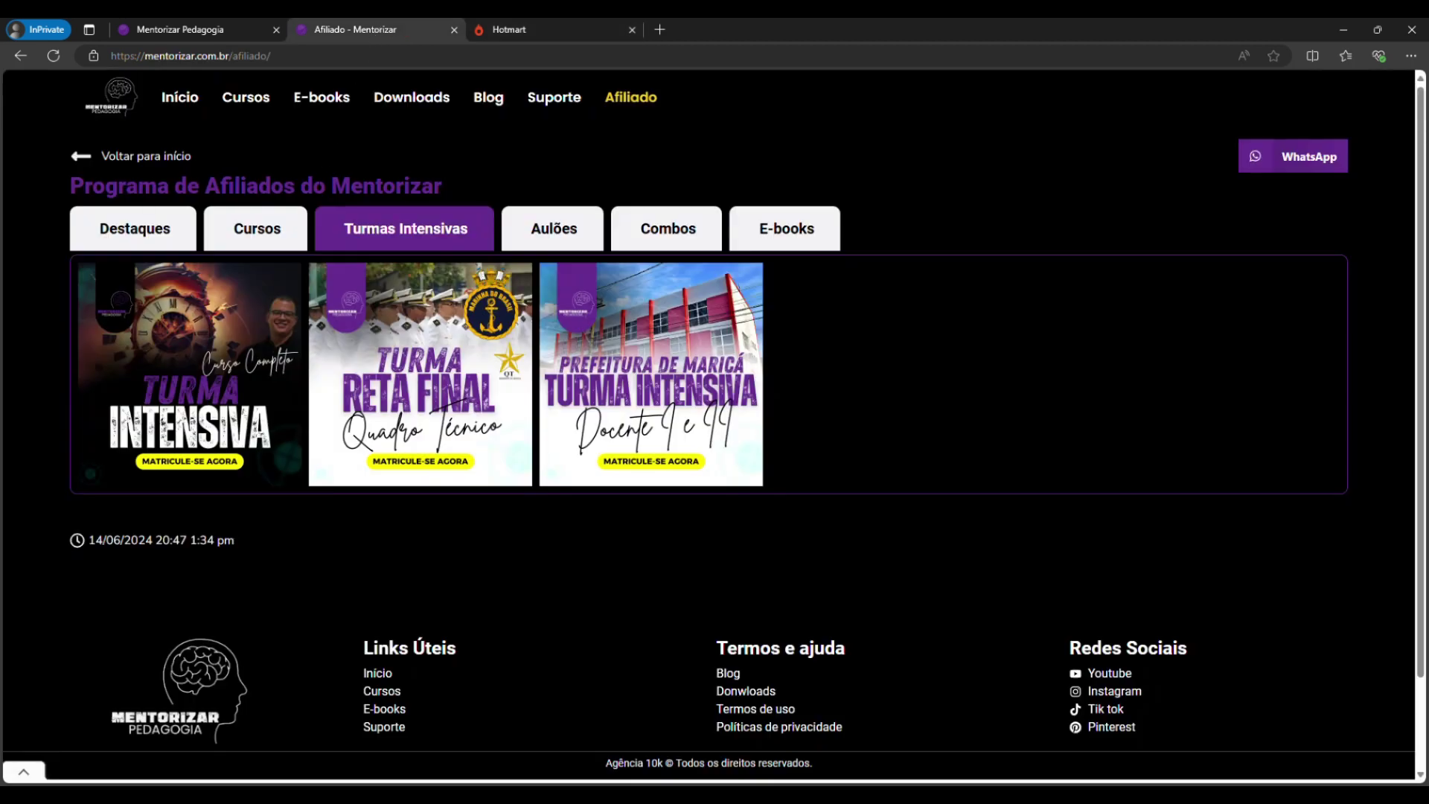